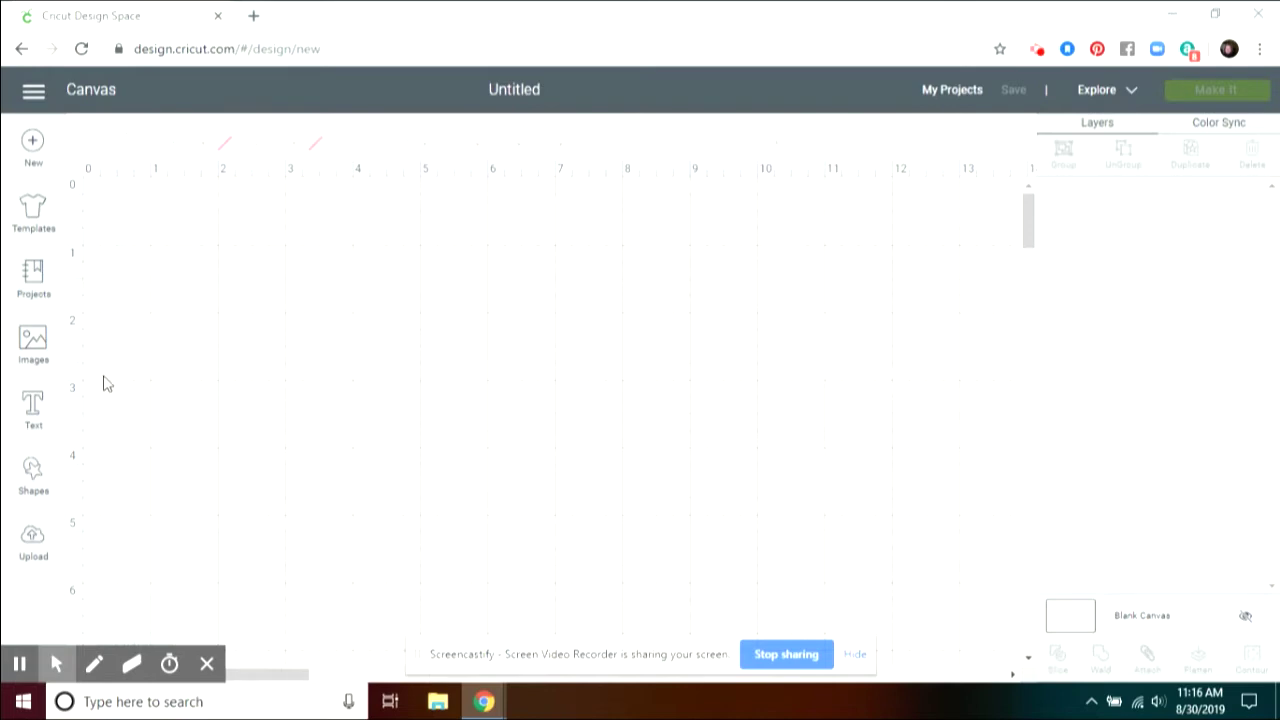
Insert the uploaded SVG_Sept19_SchoolDays image onto the canvas at 7.39 by 3.966.
click(37, 342)
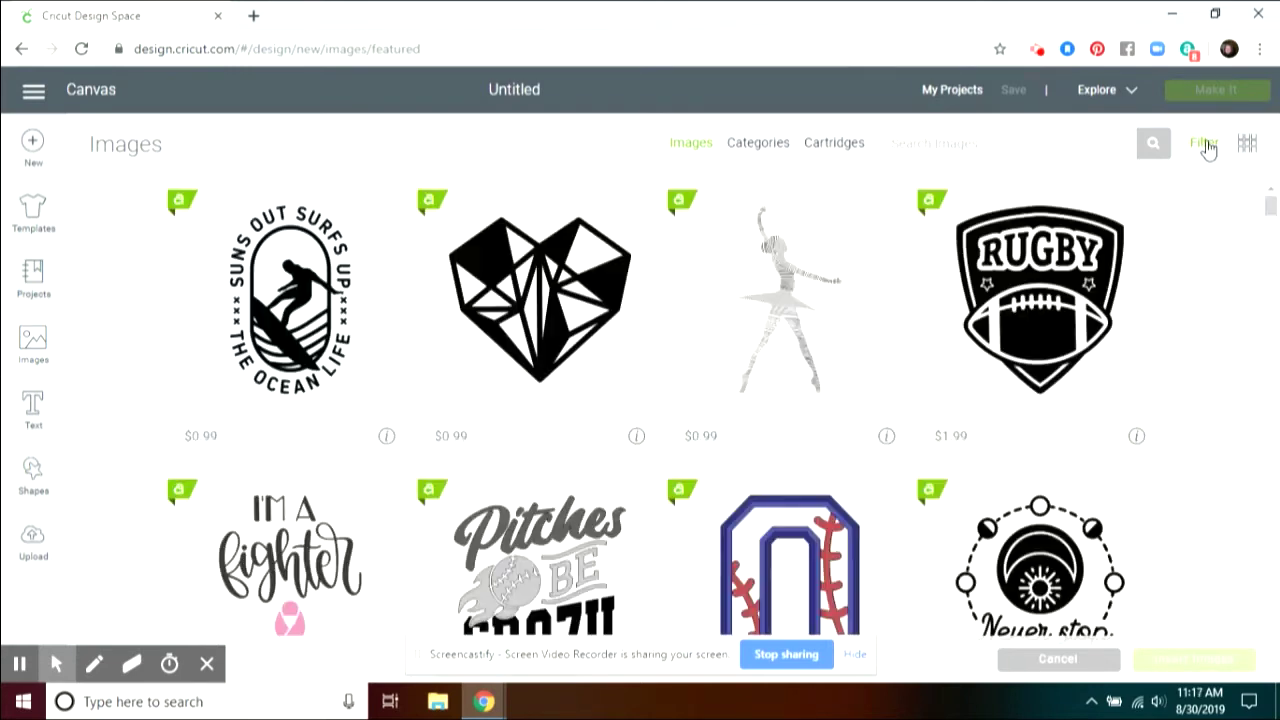
click(1205, 144)
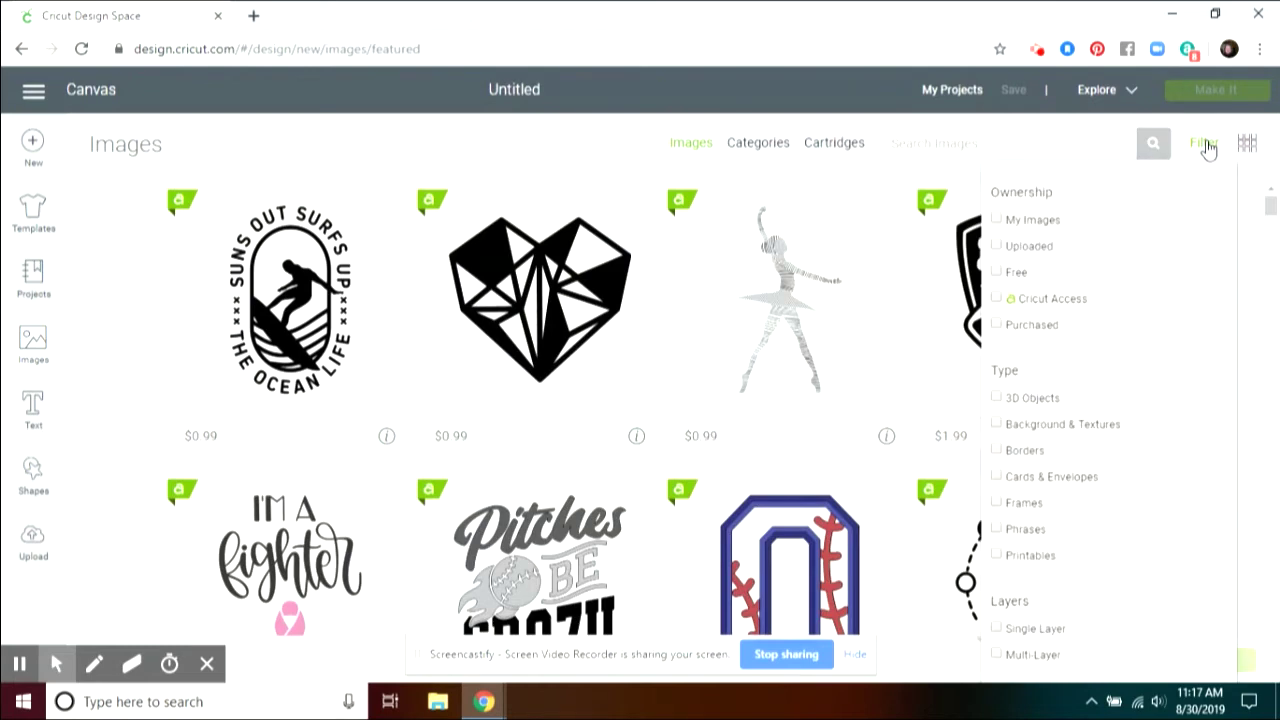
click(997, 248)
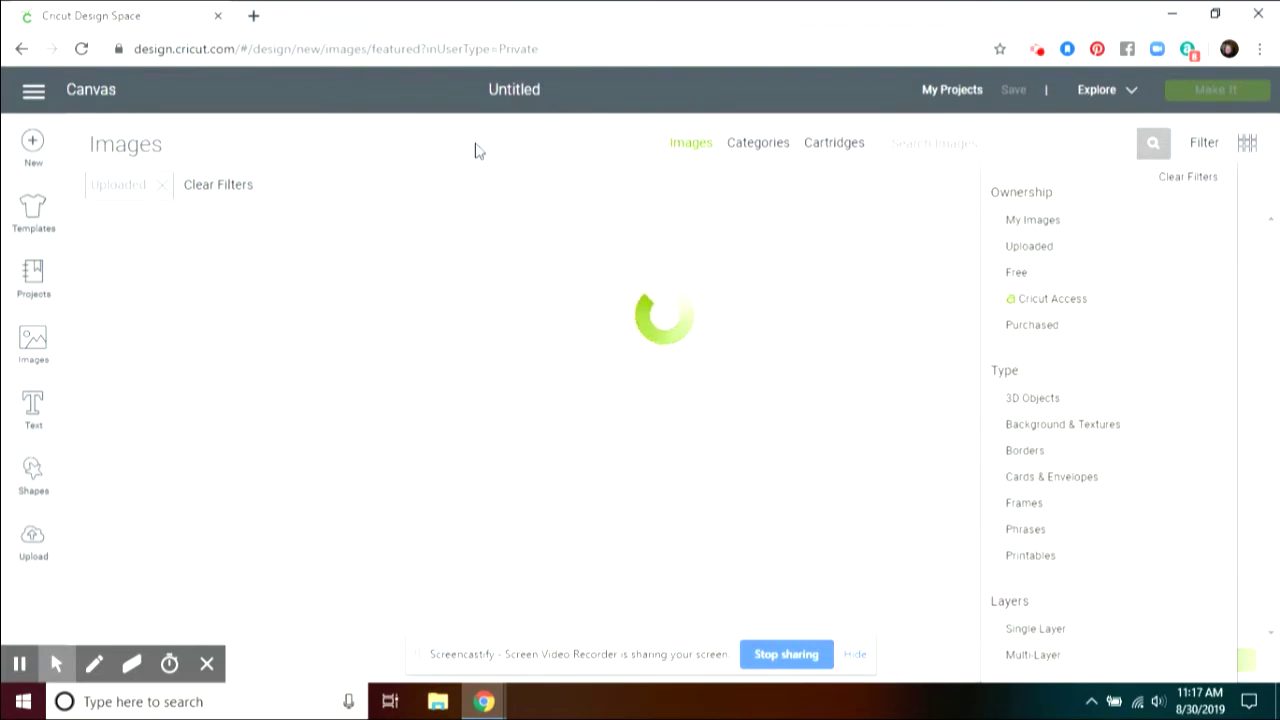
click(300, 315)
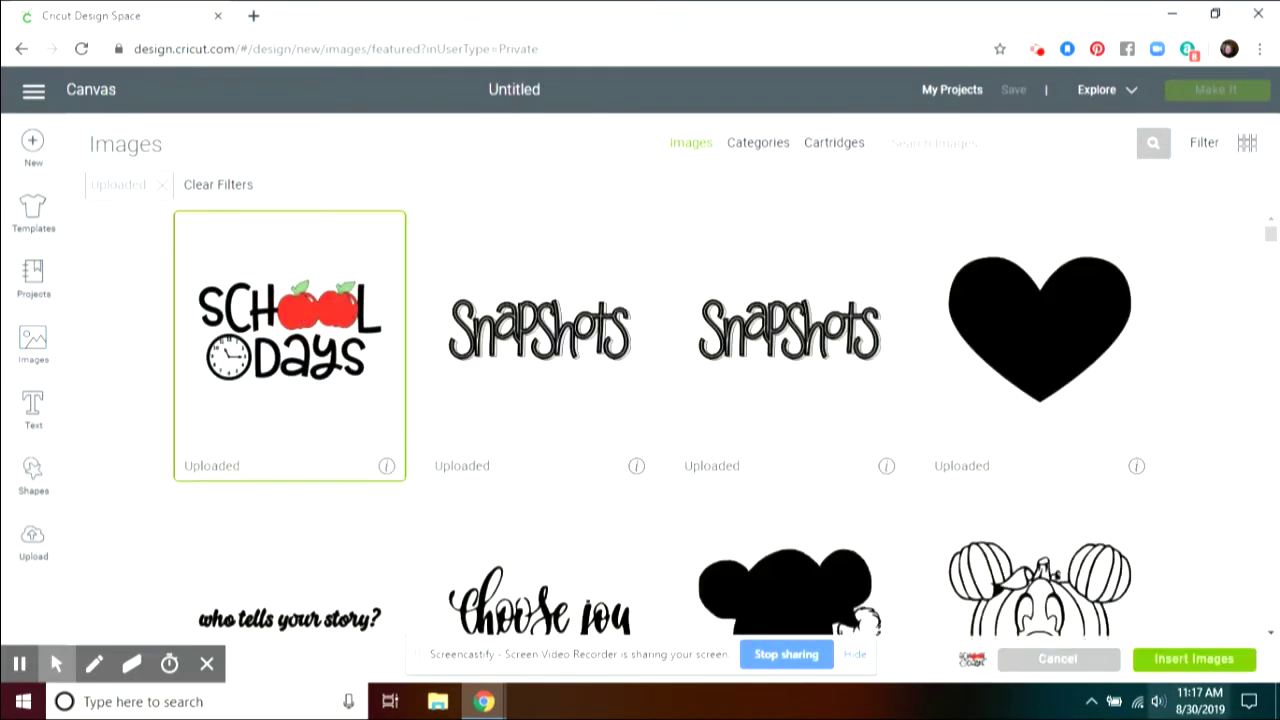
click(1212, 660)
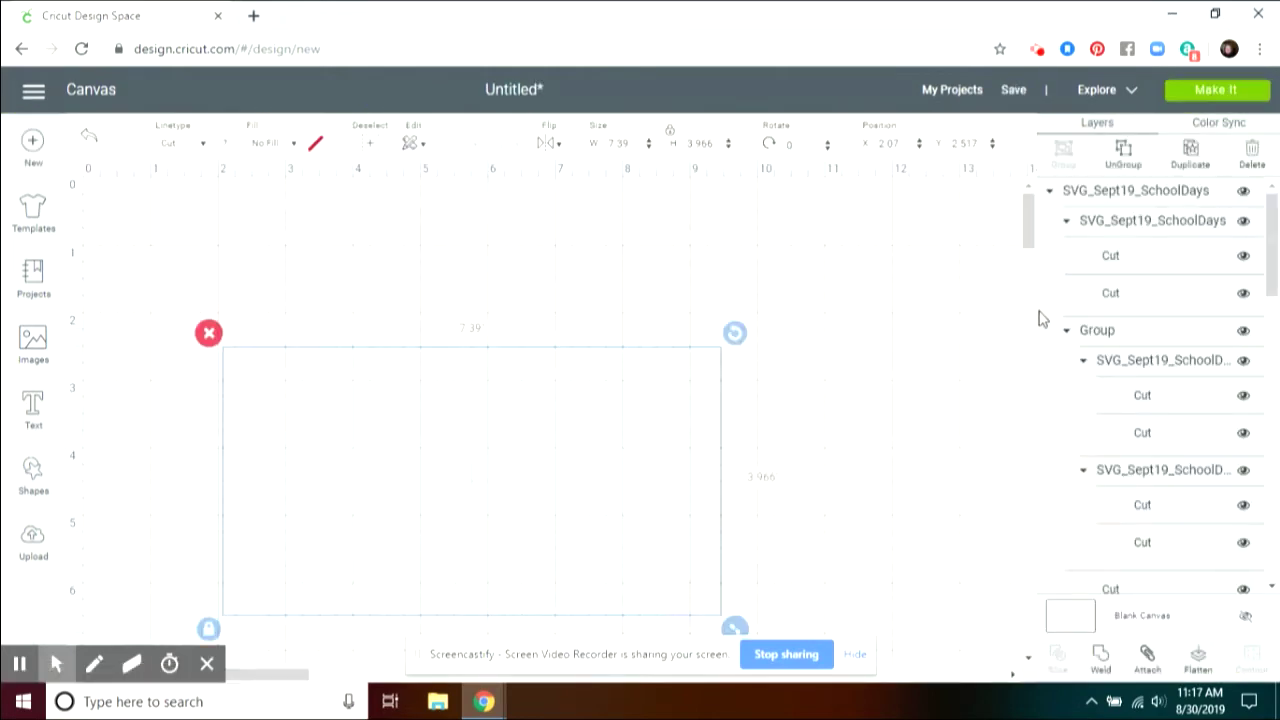
click(1031, 248)
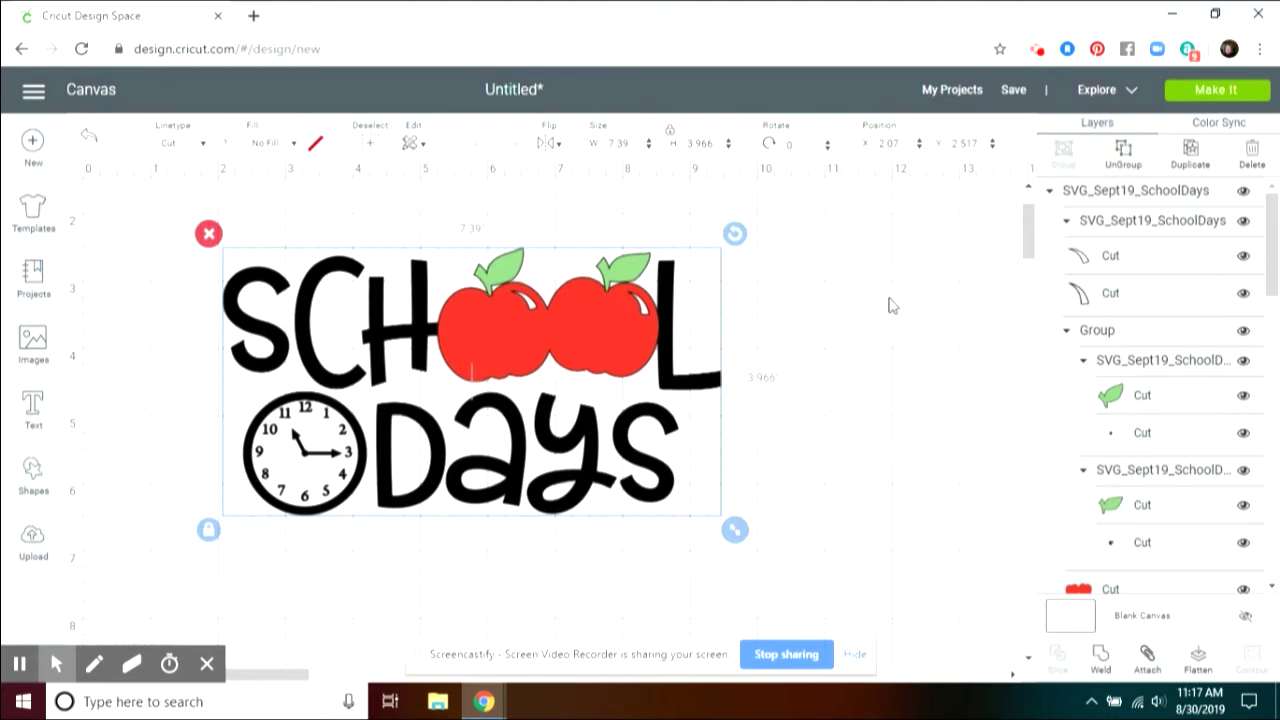
Ungroup the whole School Days design into separate layer groups.
click(1136, 197)
click(1124, 155)
click(943, 234)
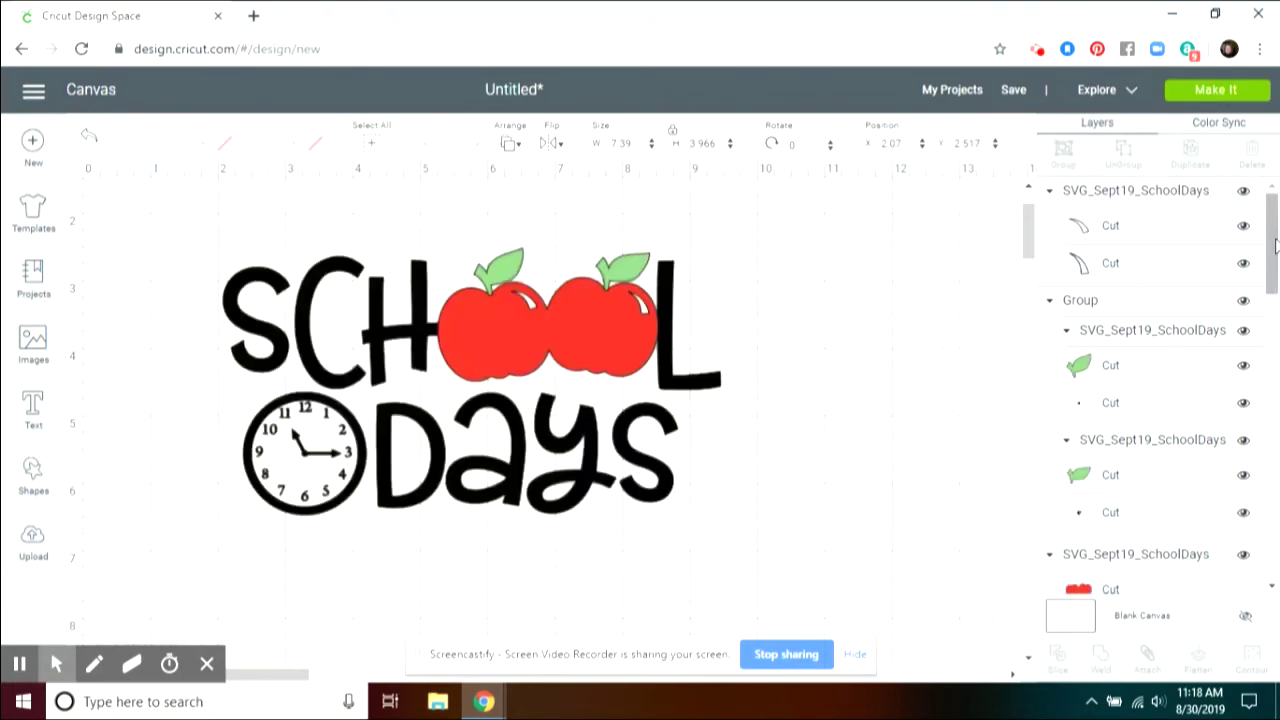
drag(1272, 230, 1274, 322)
Ungroup the clock pieces group and select the 1.827 by 1.827 clock image.
click(1120, 258)
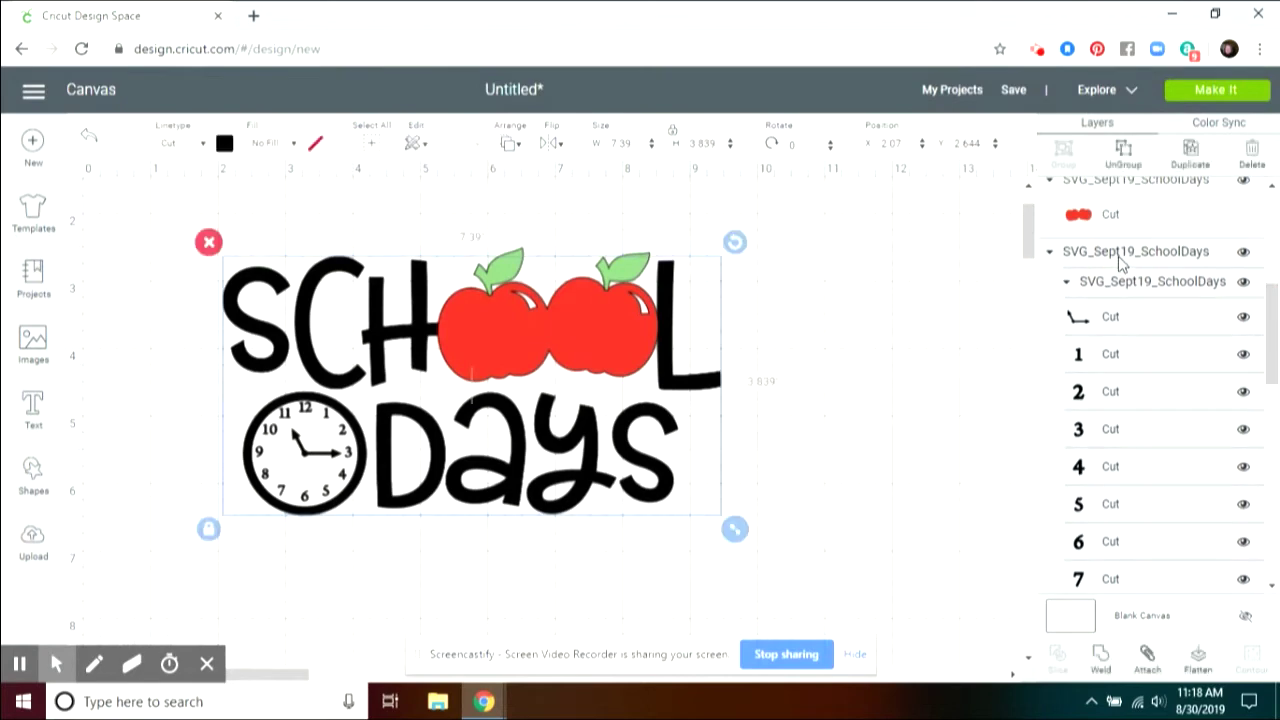
click(1123, 150)
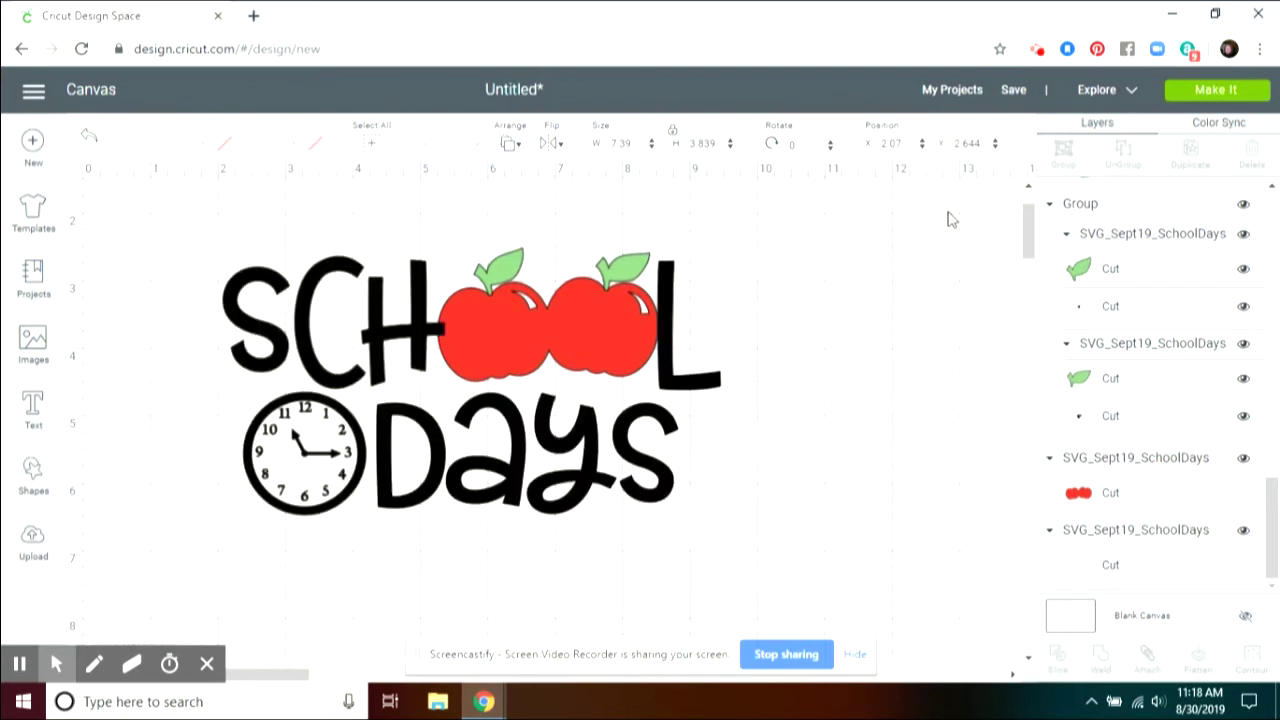
drag(1275, 518, 1273, 212)
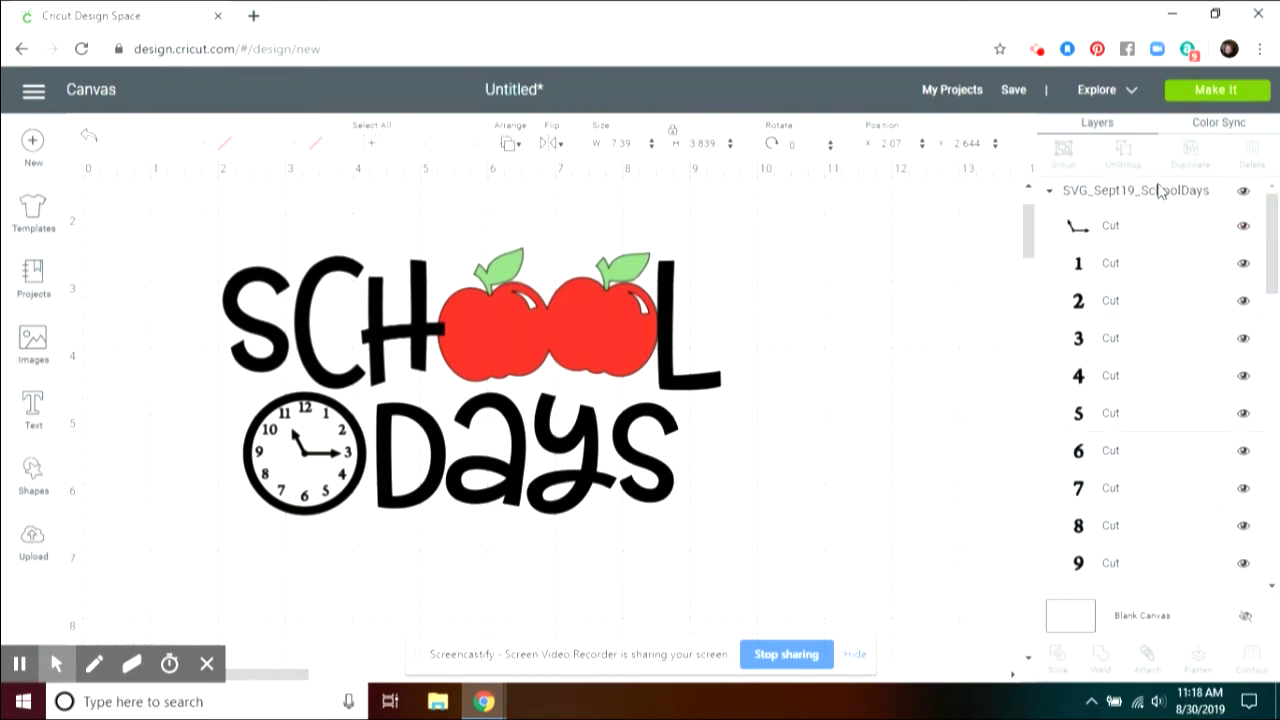
click(300, 440)
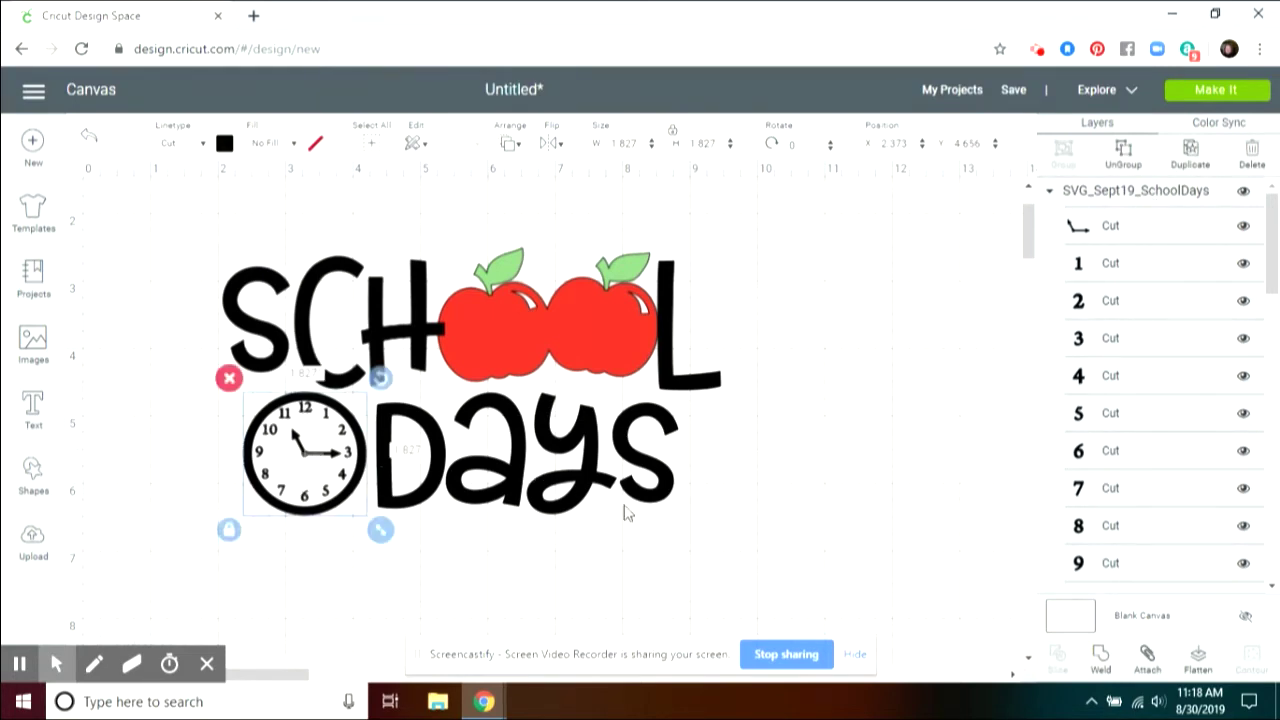
drag(1273, 228, 1274, 348)
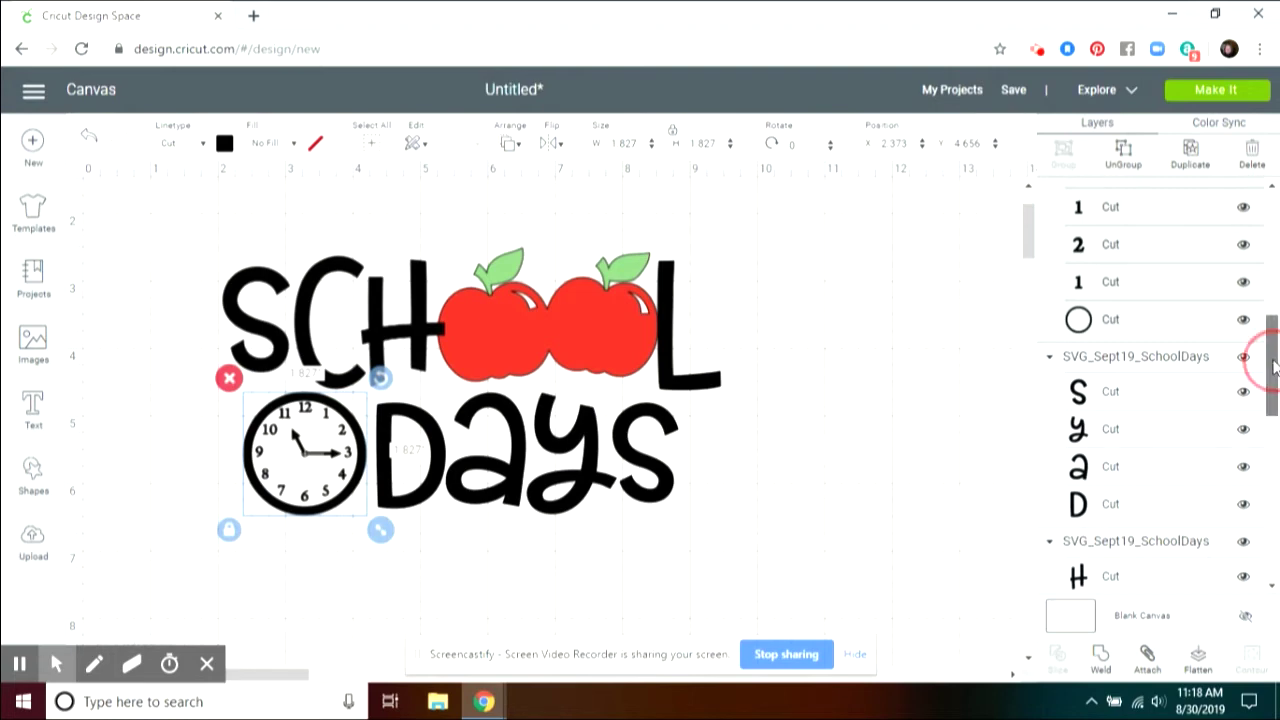
scroll(1276, 365, up, 8)
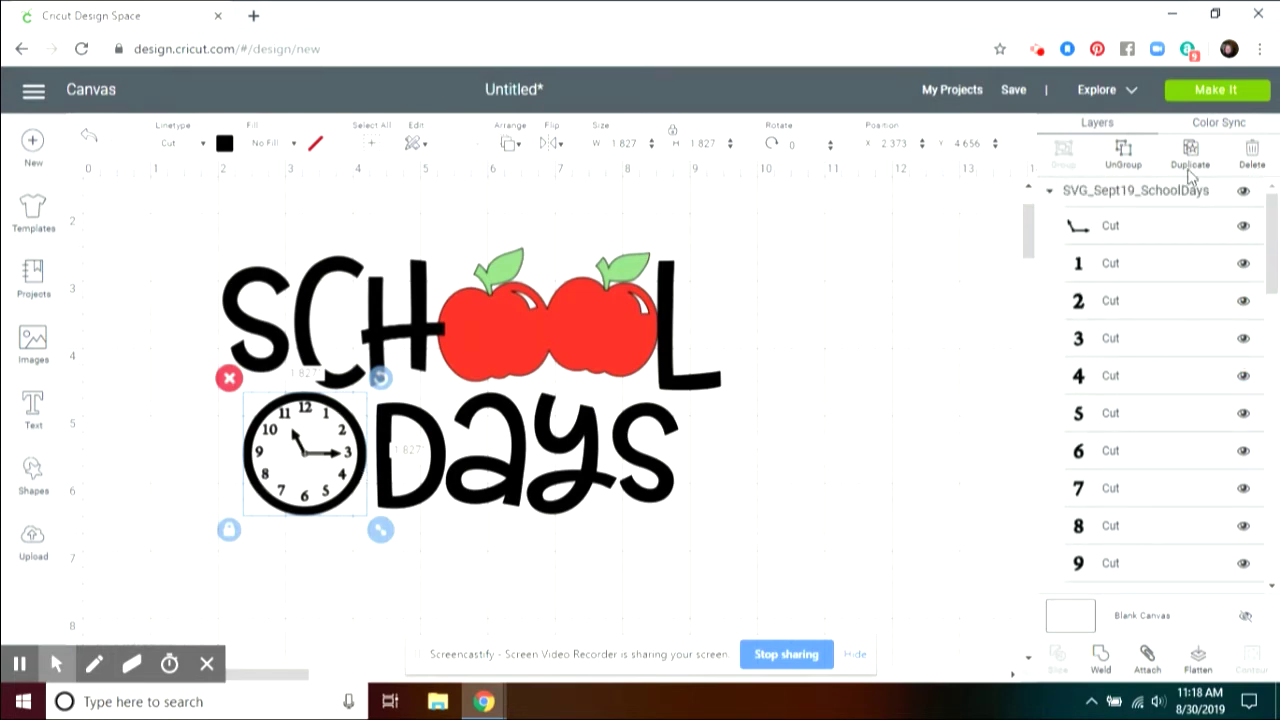
Move the clock's black ring beside SCHOOL and hide its inner contour, making a solid 1.827 circle.
click(1123, 150)
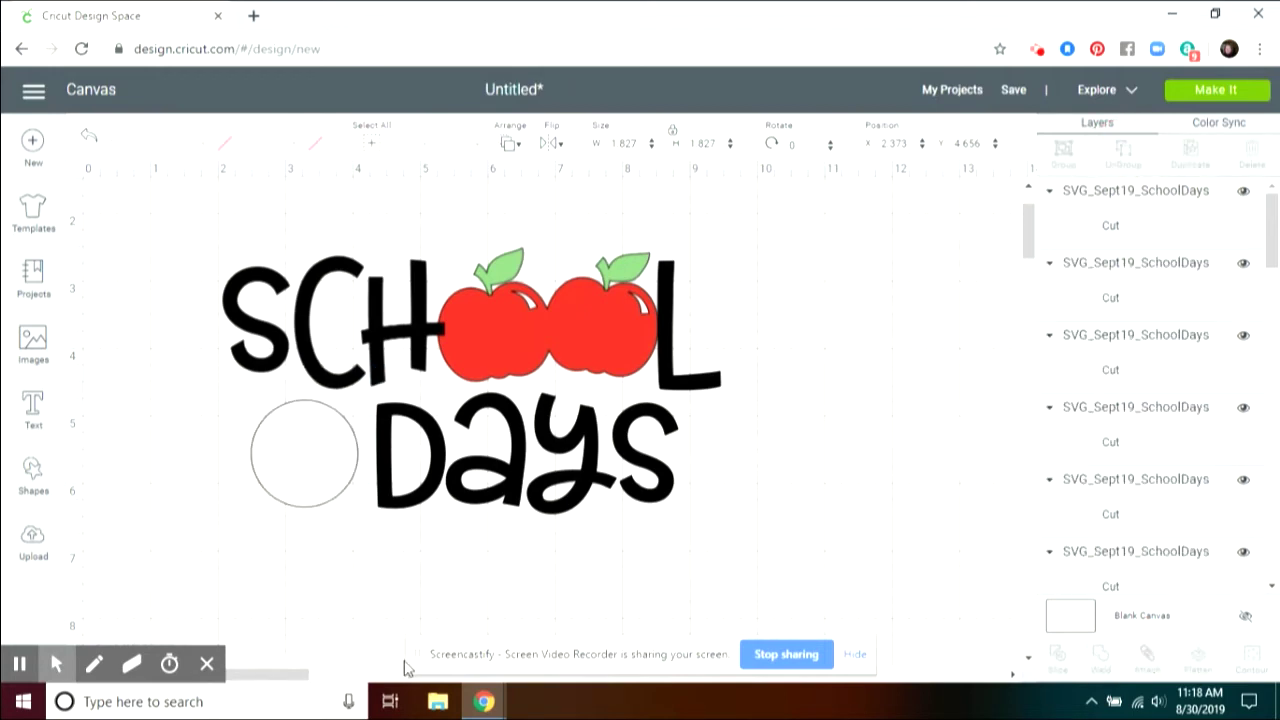
click(334, 495)
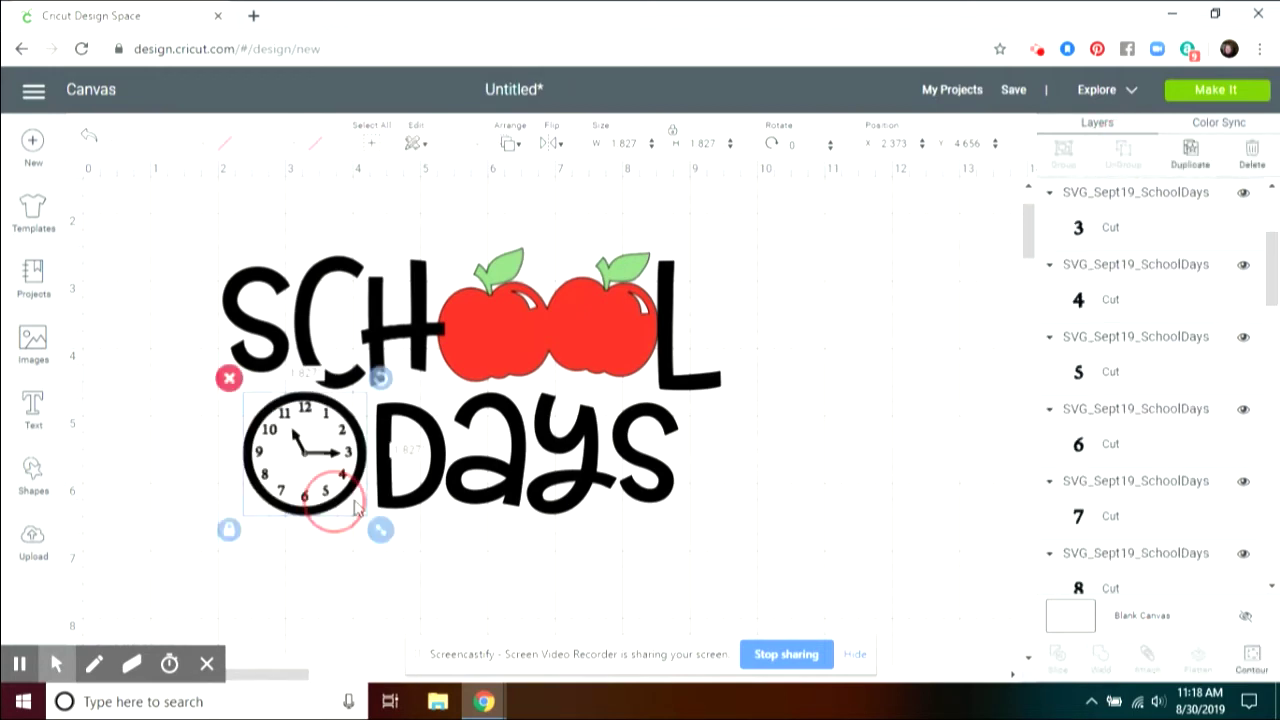
drag(357, 507, 925, 340)
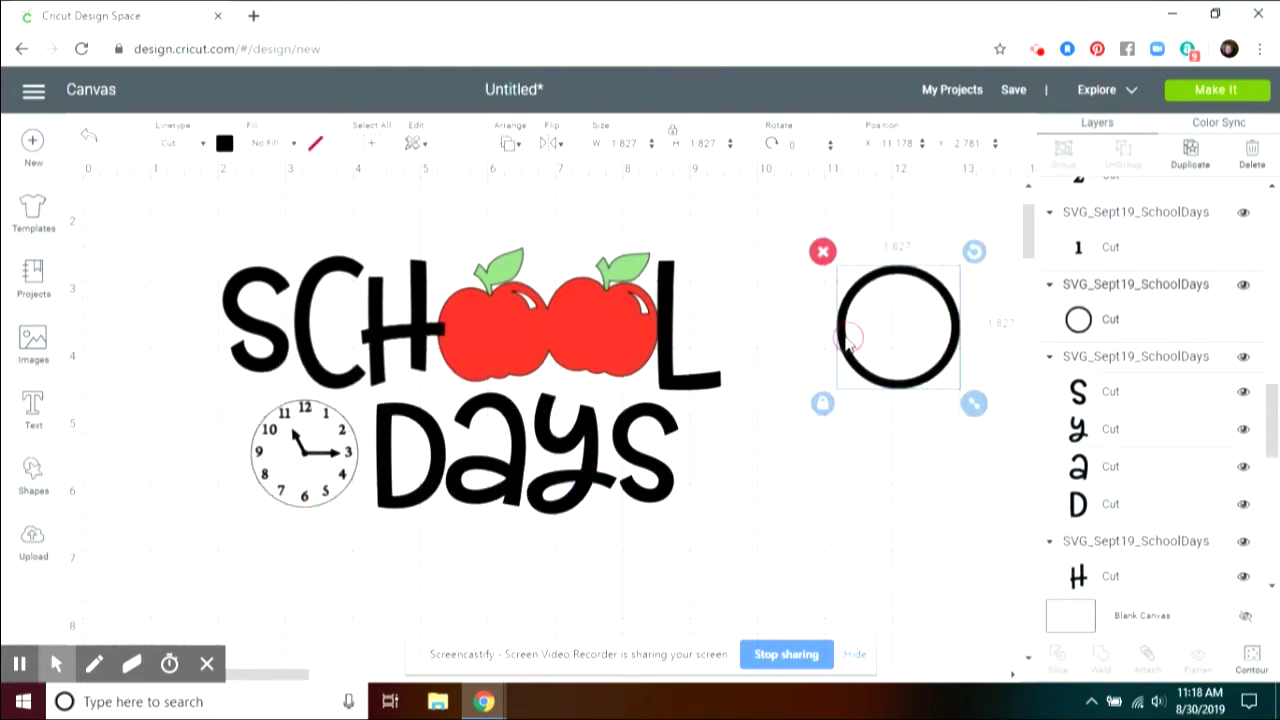
click(1252, 662)
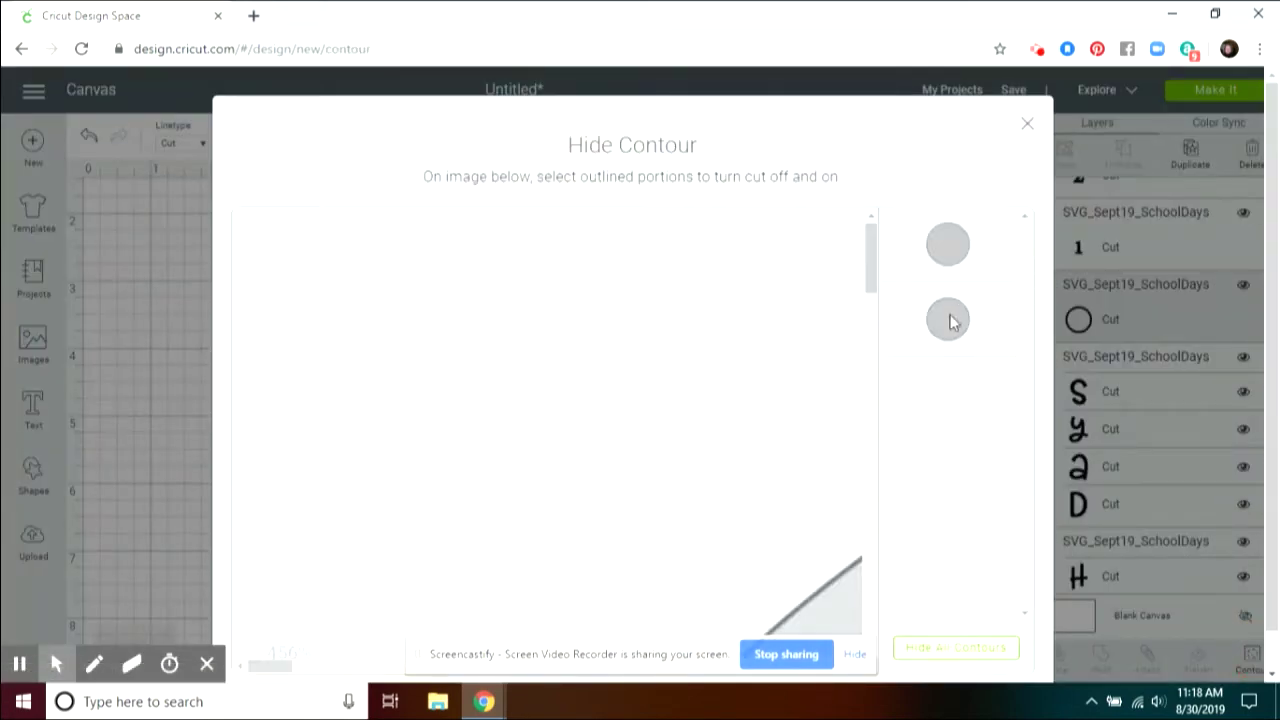
click(950, 320)
click(1027, 124)
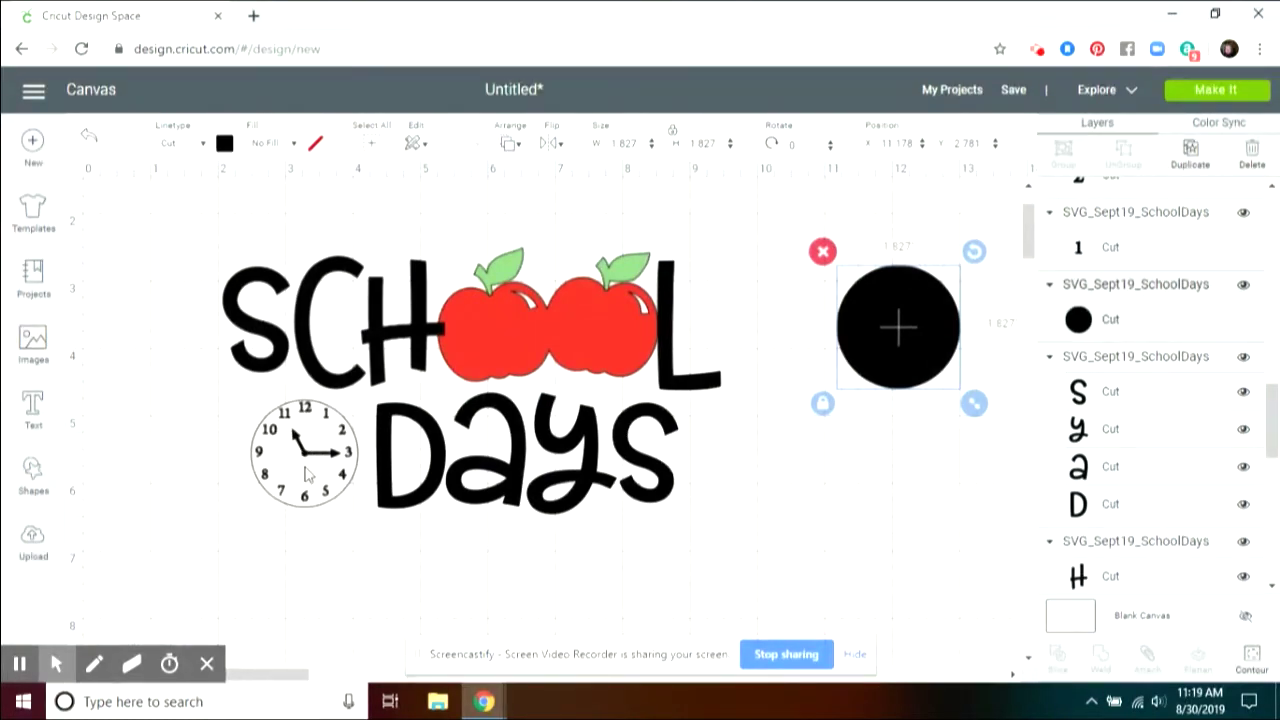
Zoom in three levels on the clock face near DAYS and select the clock face group.
mouse_move(160, 660)
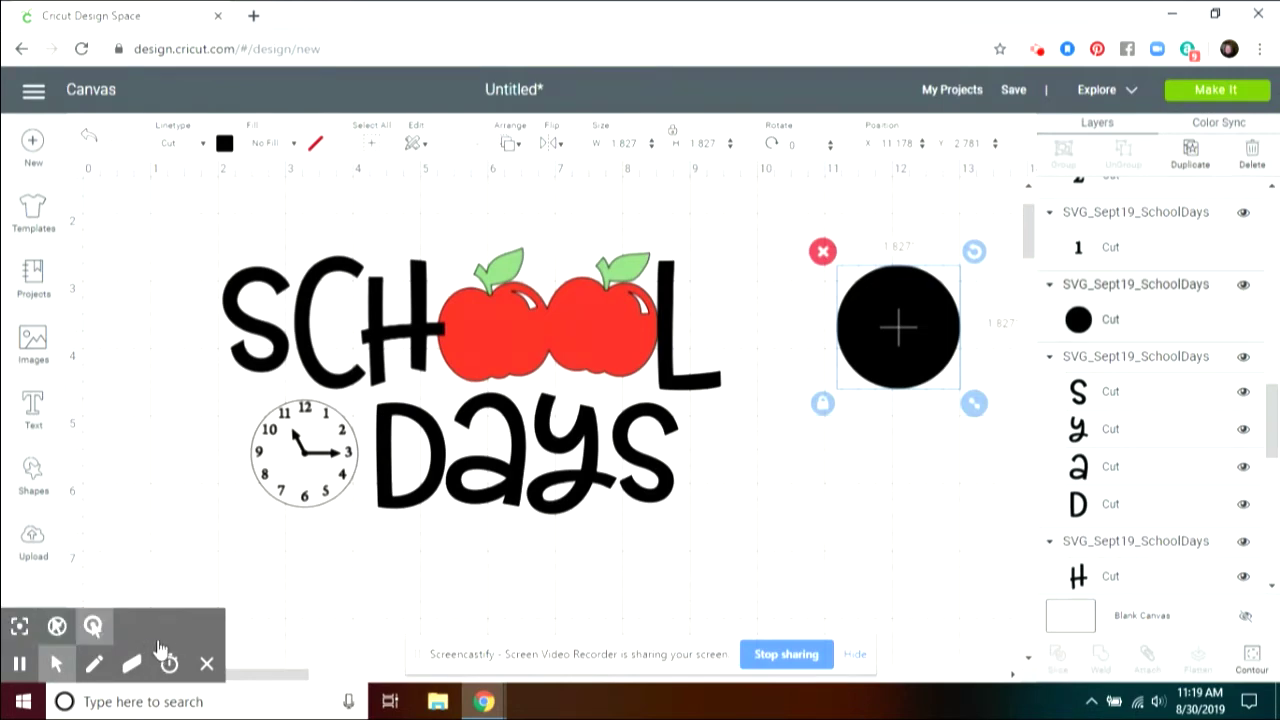
click(206, 663)
click(162, 644)
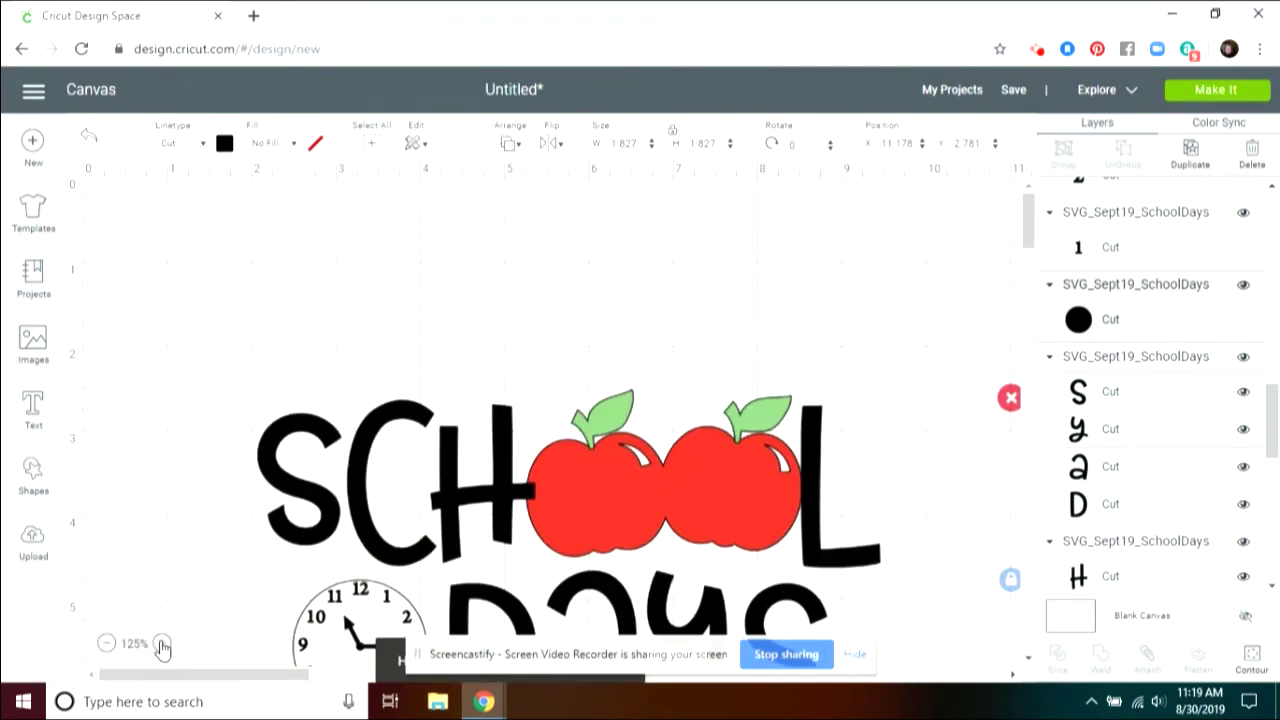
click(162, 644)
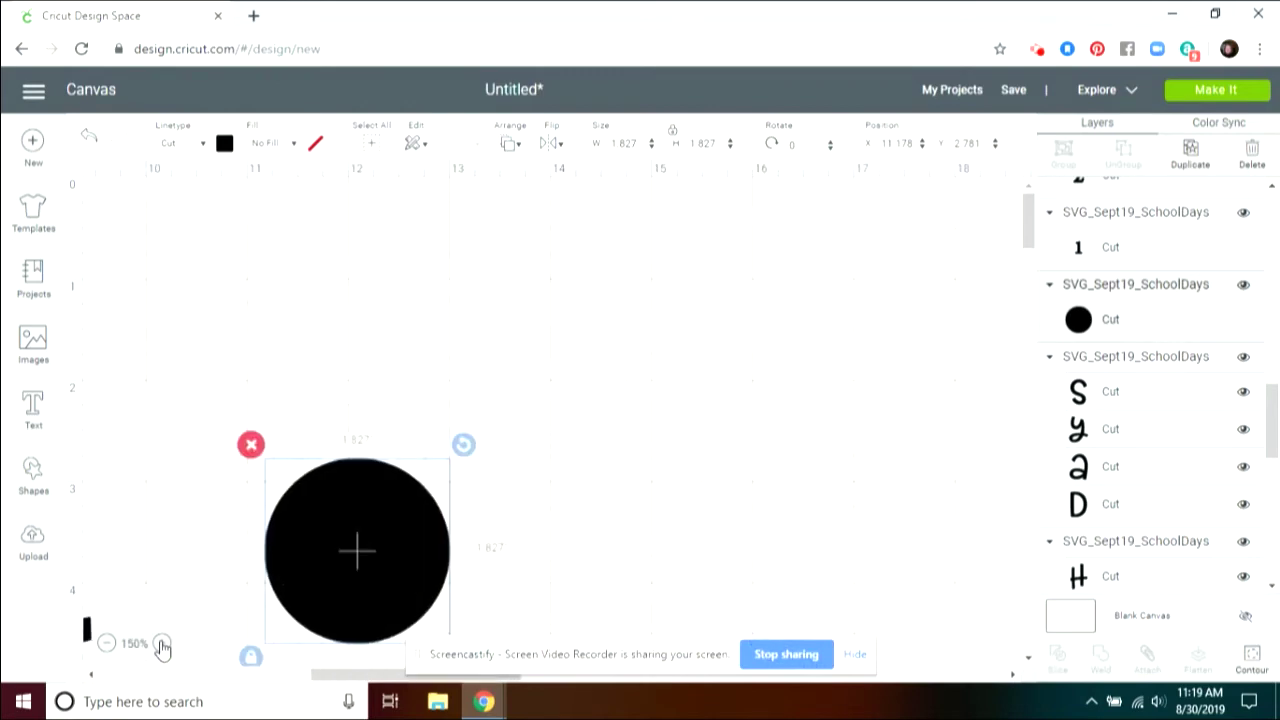
click(162, 644)
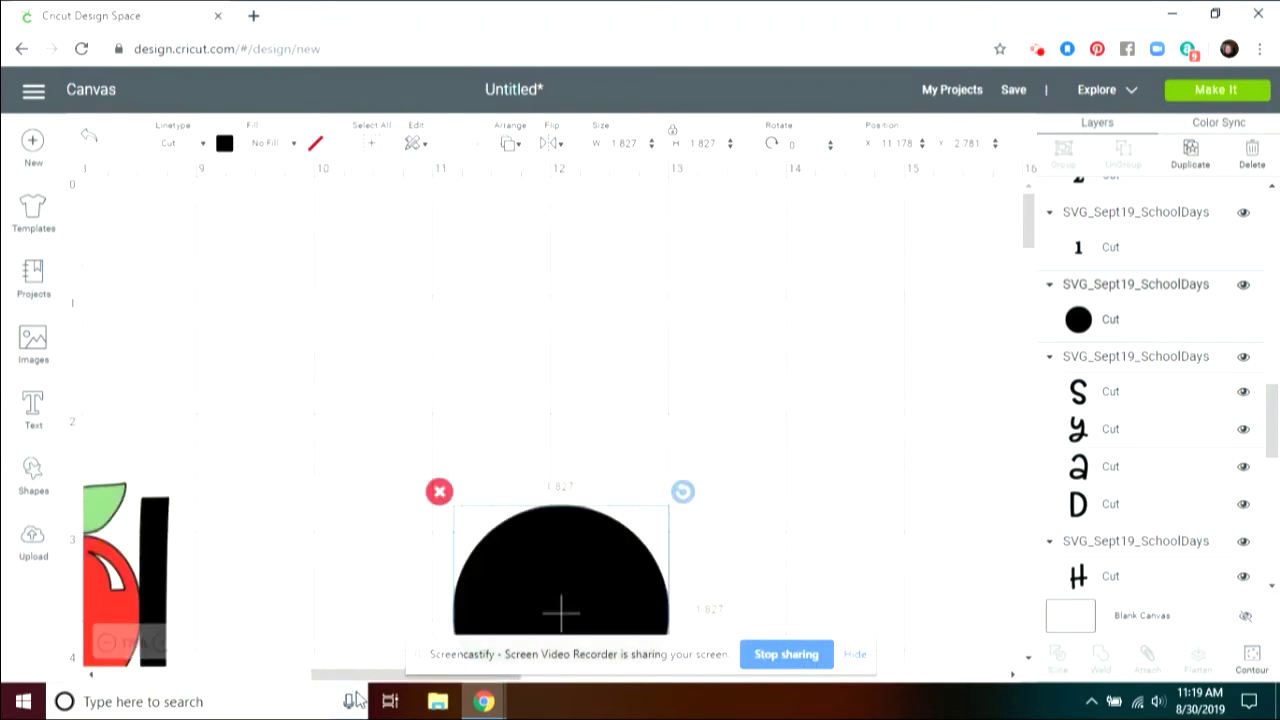
drag(360, 676, 184, 676)
drag(1028, 220, 1028, 268)
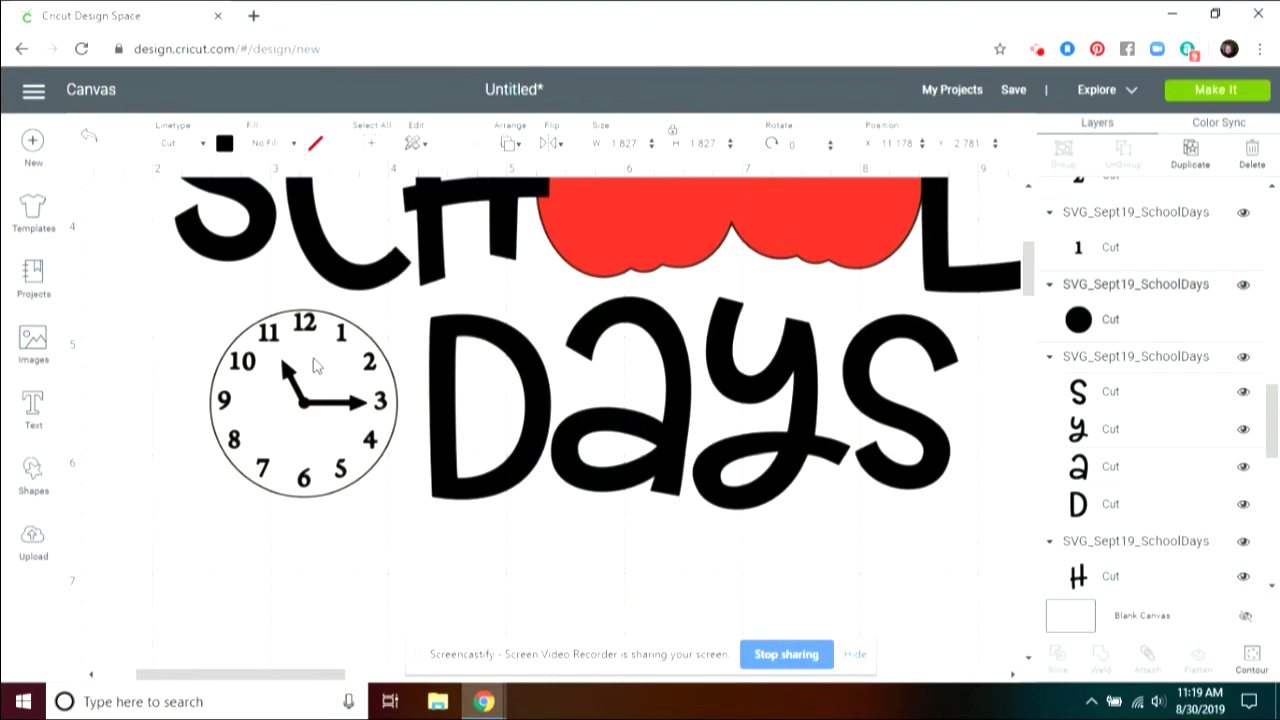
click(308, 340)
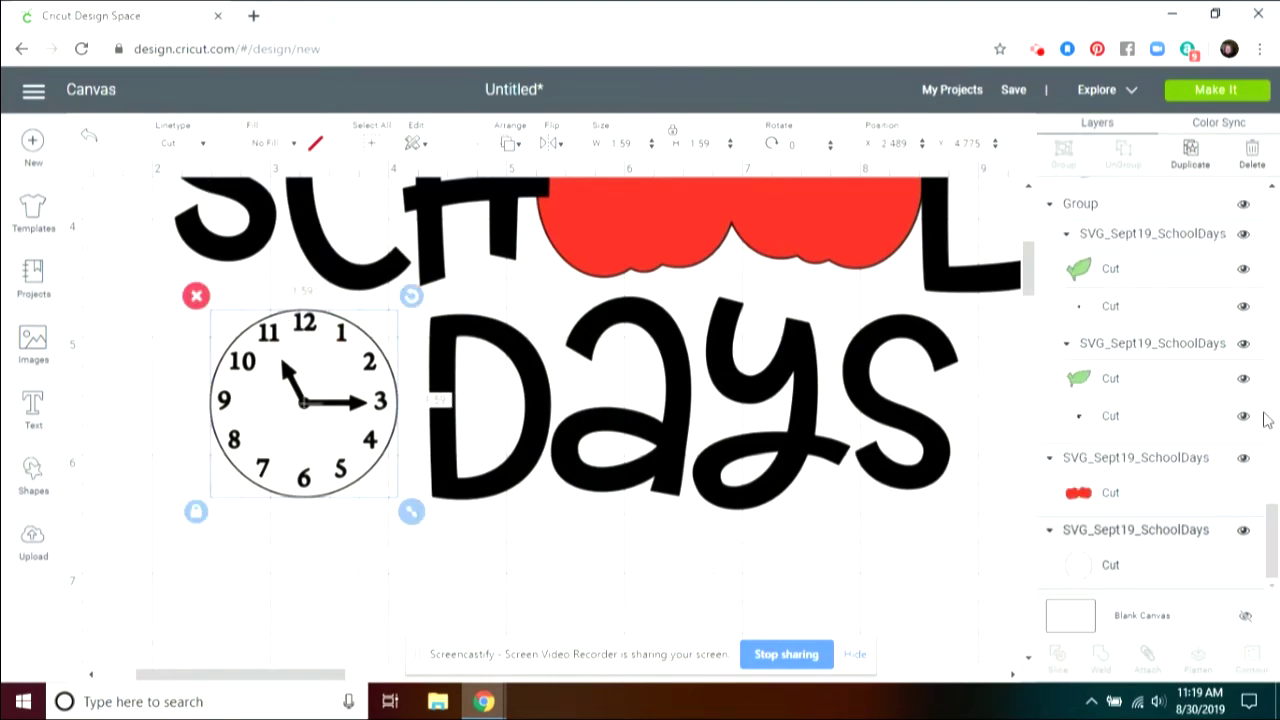
drag(1268, 540, 1276, 212)
Single out the 2 digit of the clock's 12 numeral.
click(1157, 203)
scroll(633, 368, up, 3)
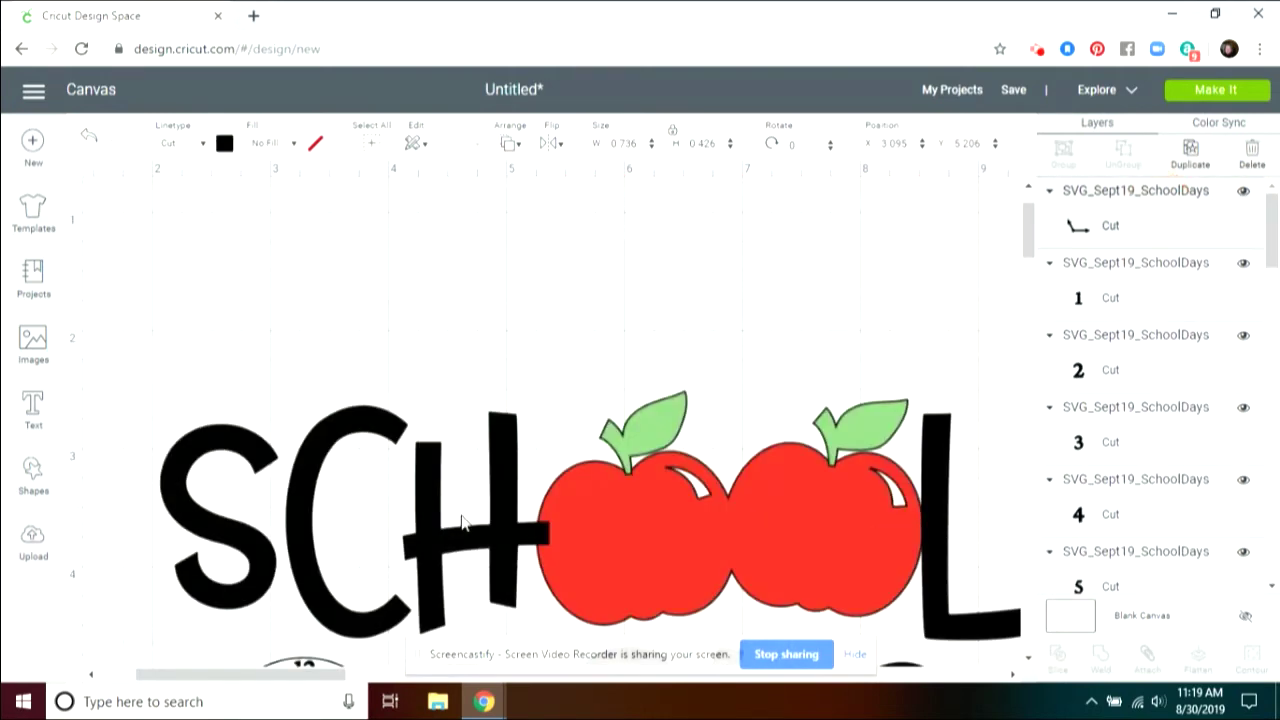
drag(1030, 213, 1033, 265)
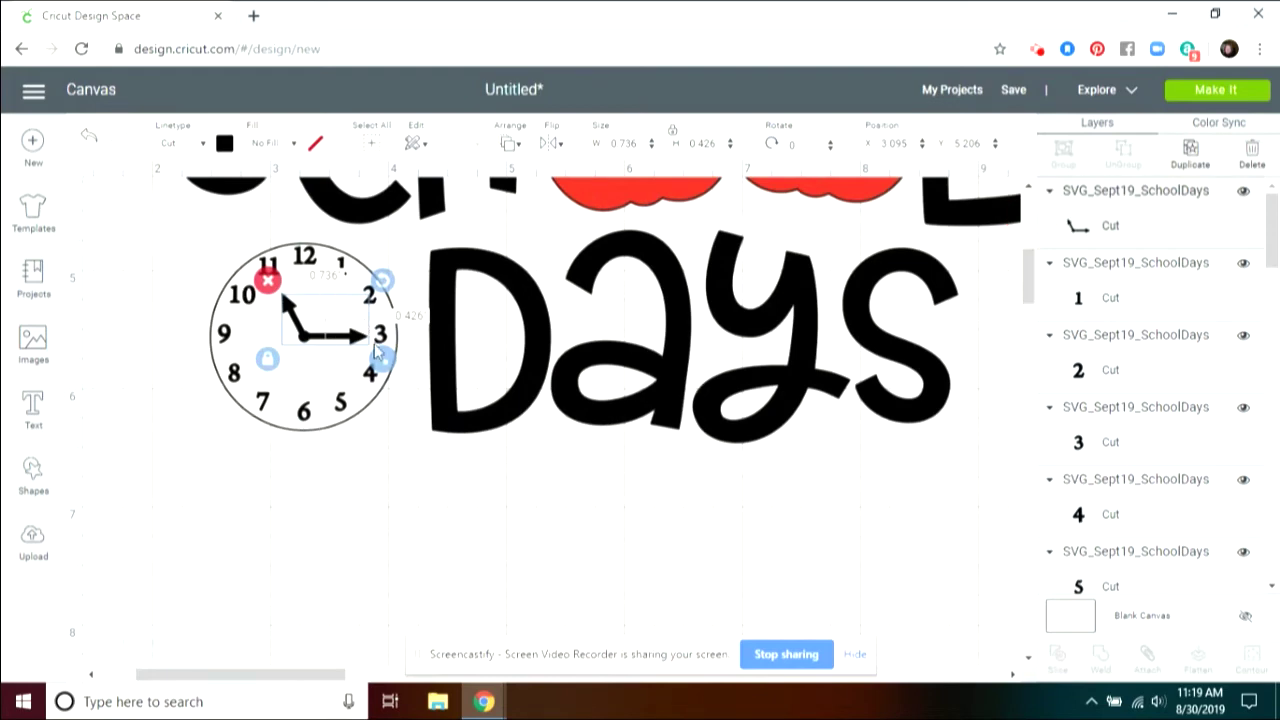
click(391, 462)
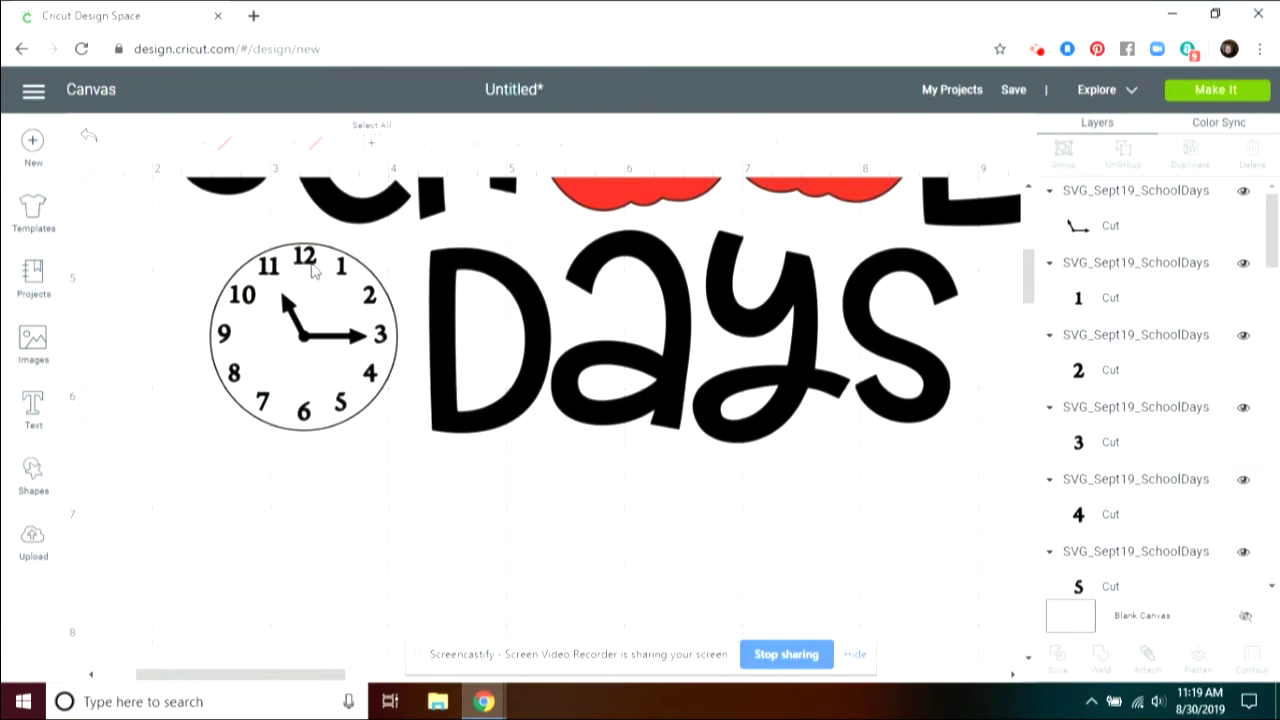
click(311, 266)
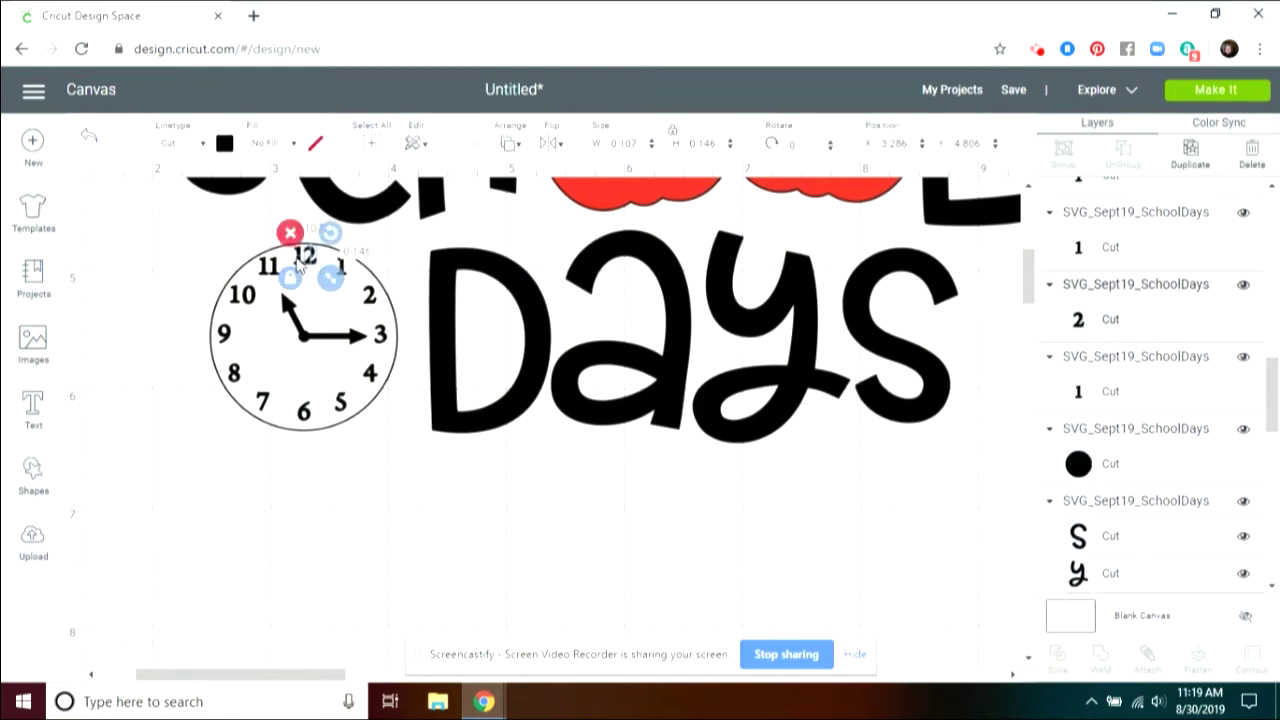
click(300, 262)
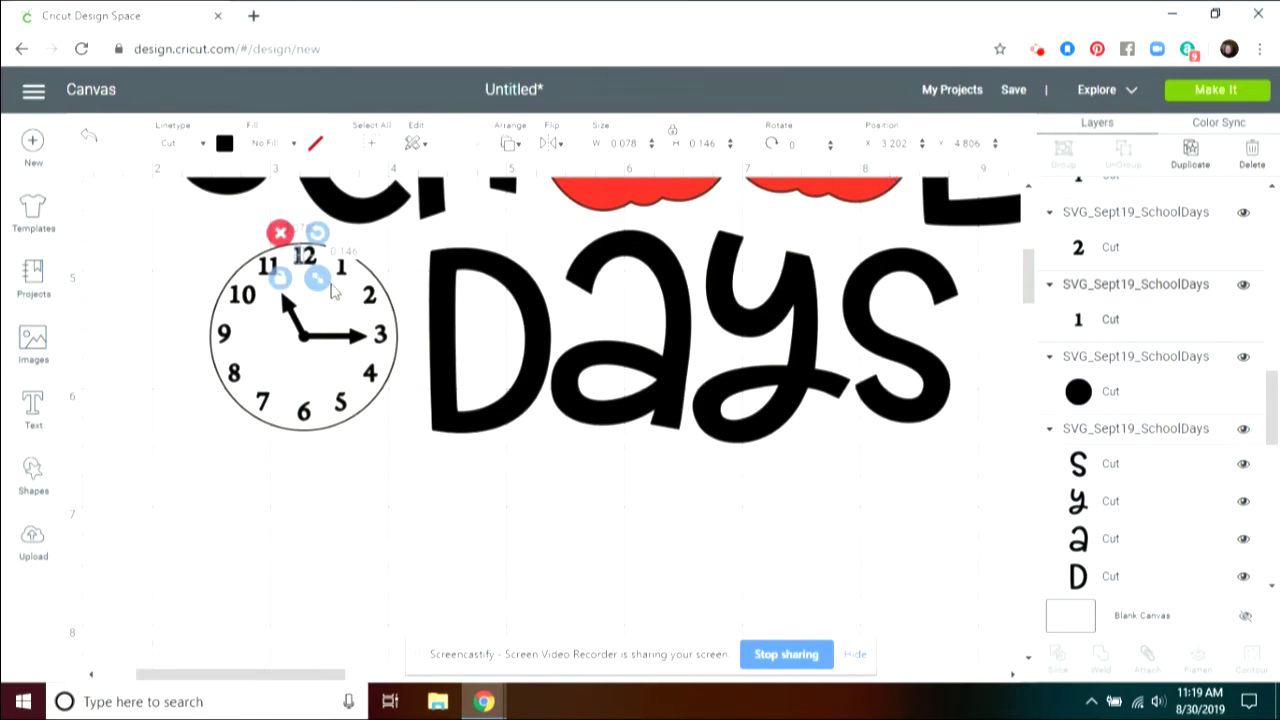
click(312, 262)
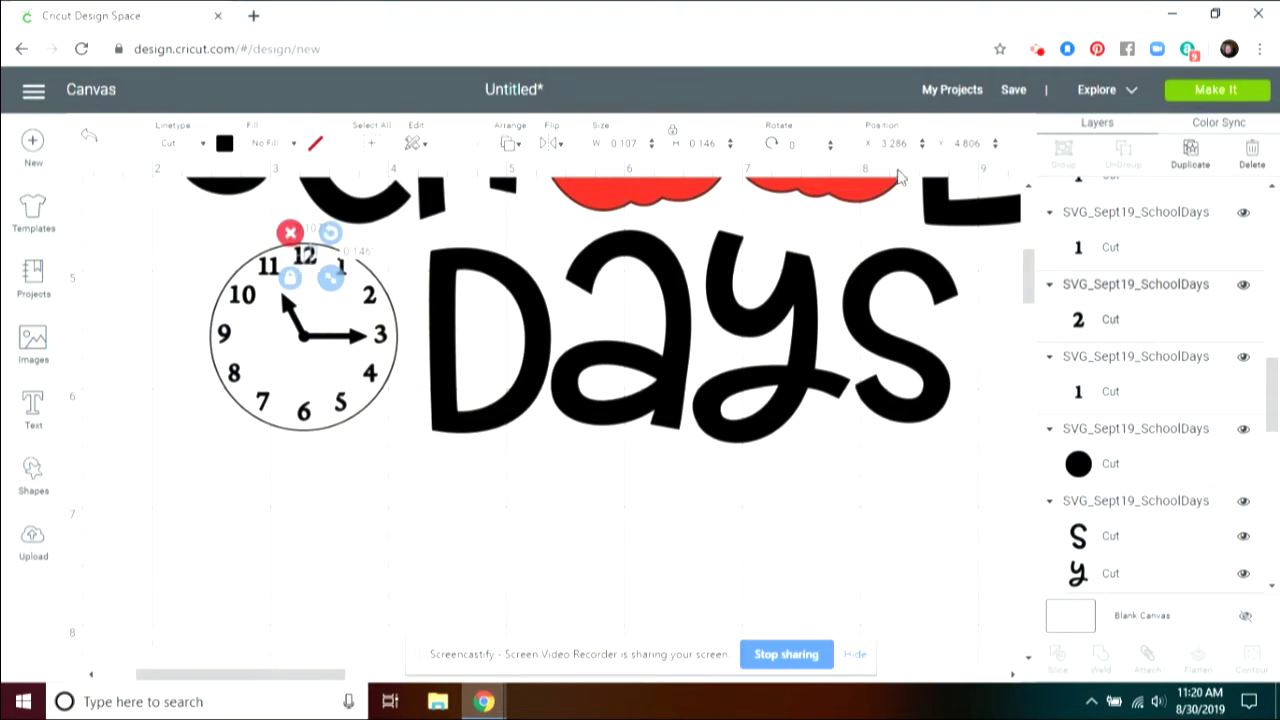
Change the 2's Position X value to end in 5 and nudge it slightly right.
click(914, 143)
key(BackSpace)
key(BackSpace)
text(5)
click(436, 503)
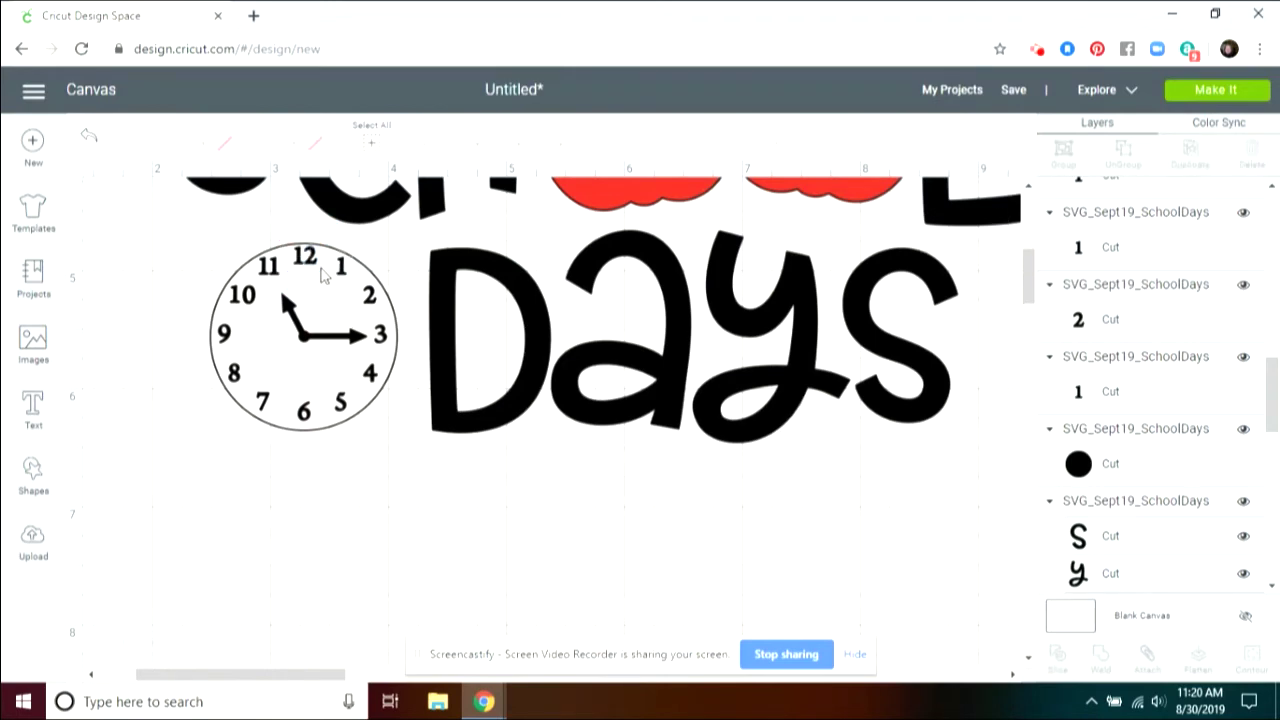
click(312, 266)
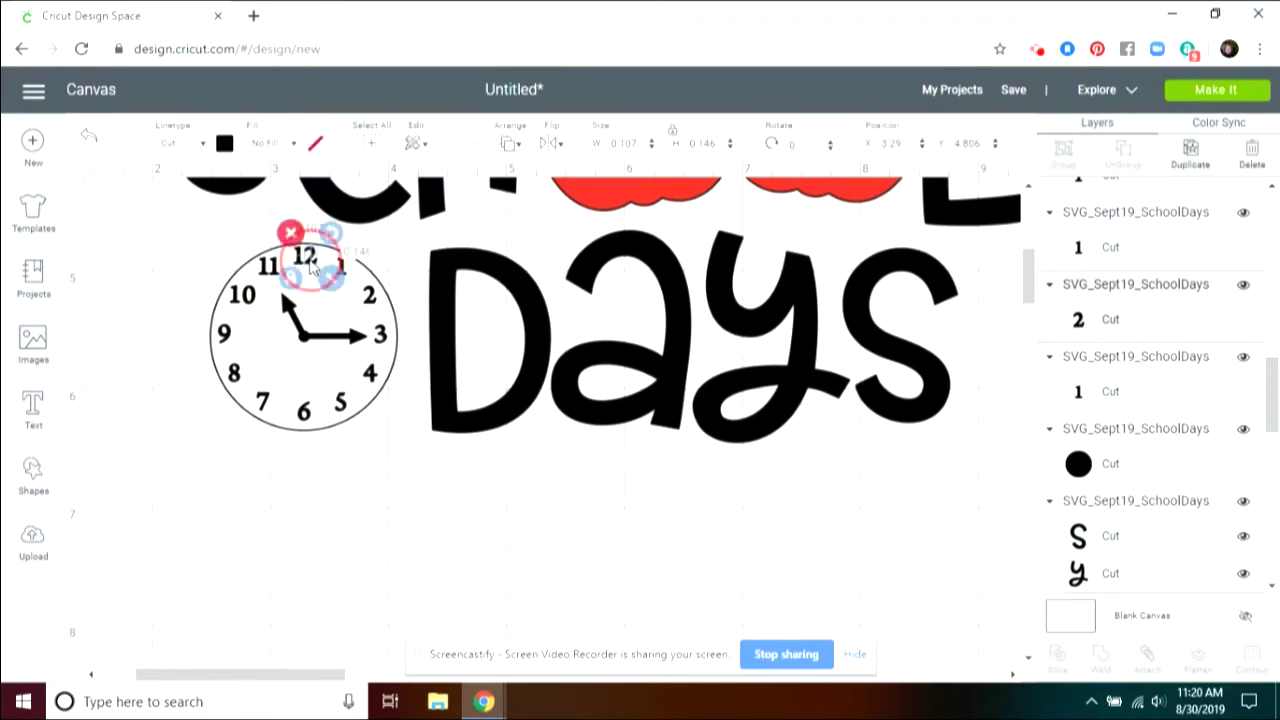
drag(312, 262, 313, 262)
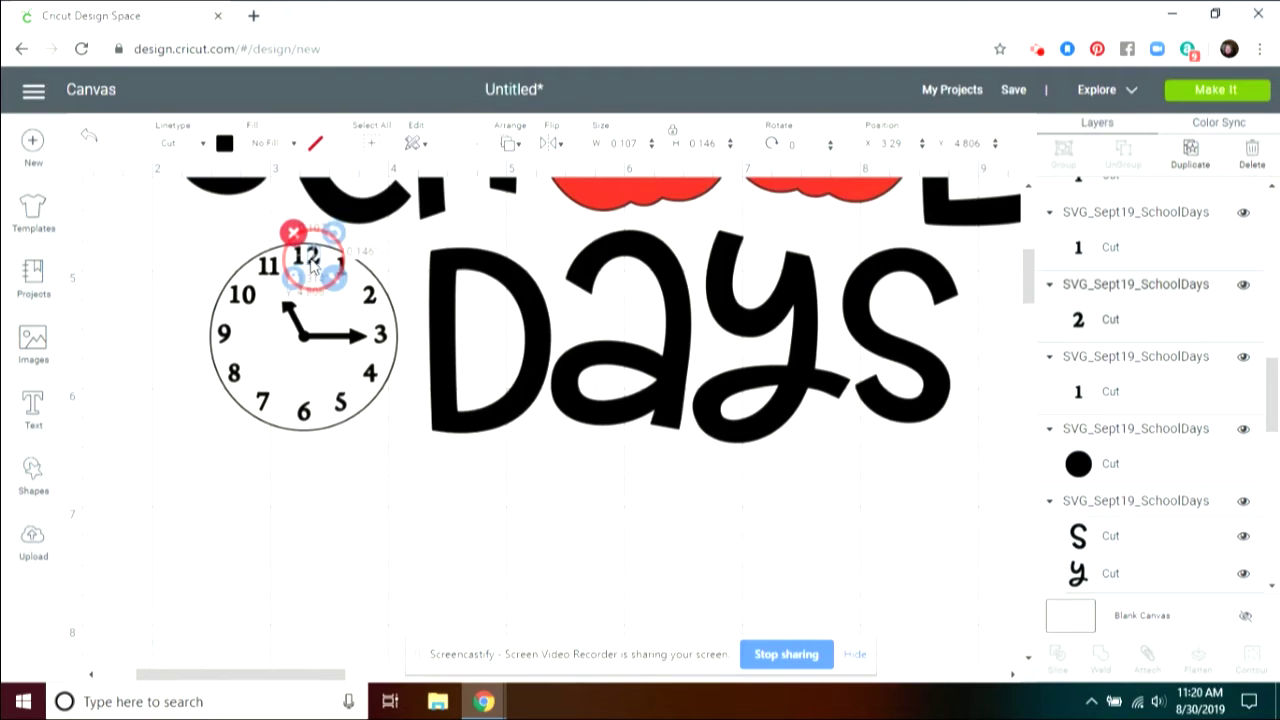
click(180, 230)
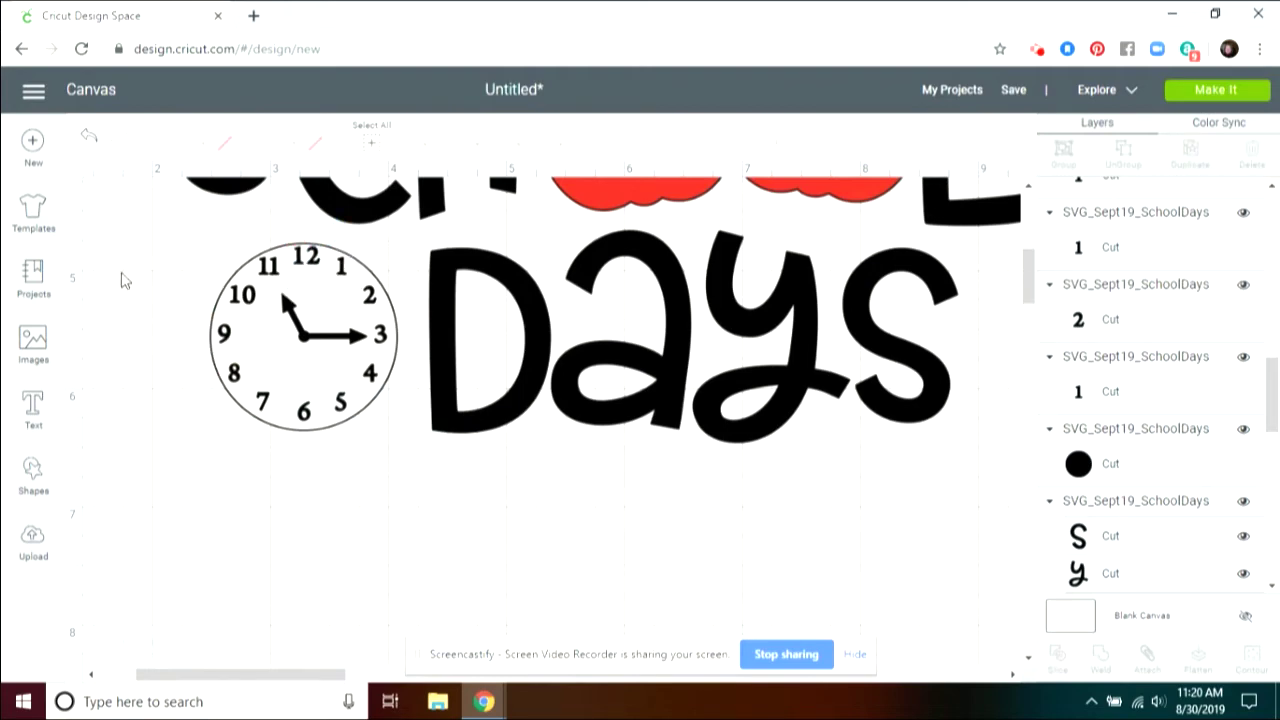
click(276, 280)
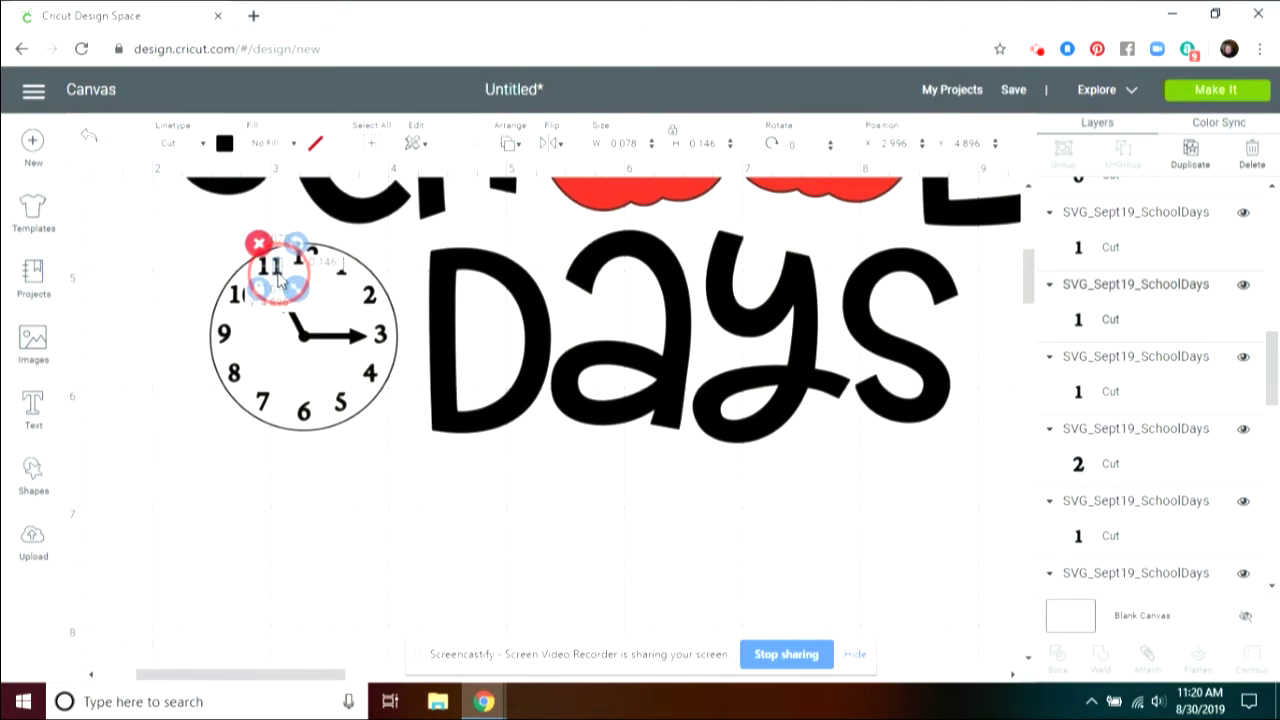
click(177, 255)
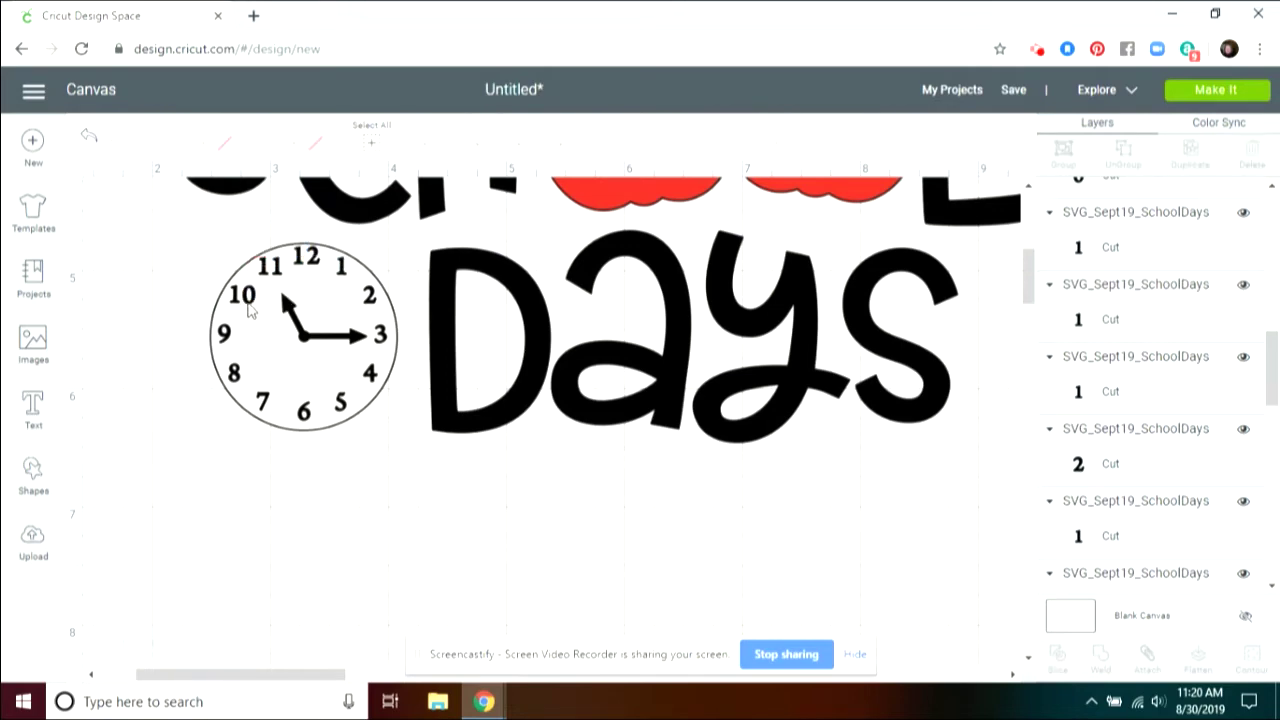
click(248, 308)
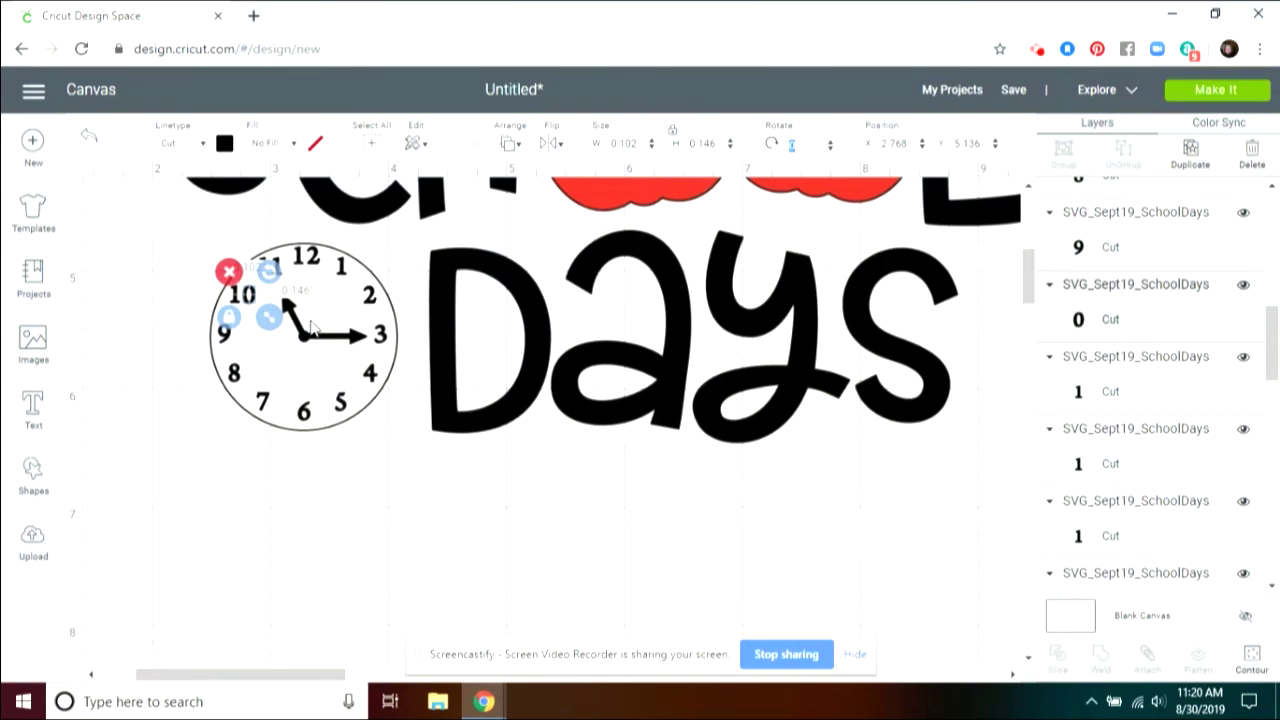
click(239, 306)
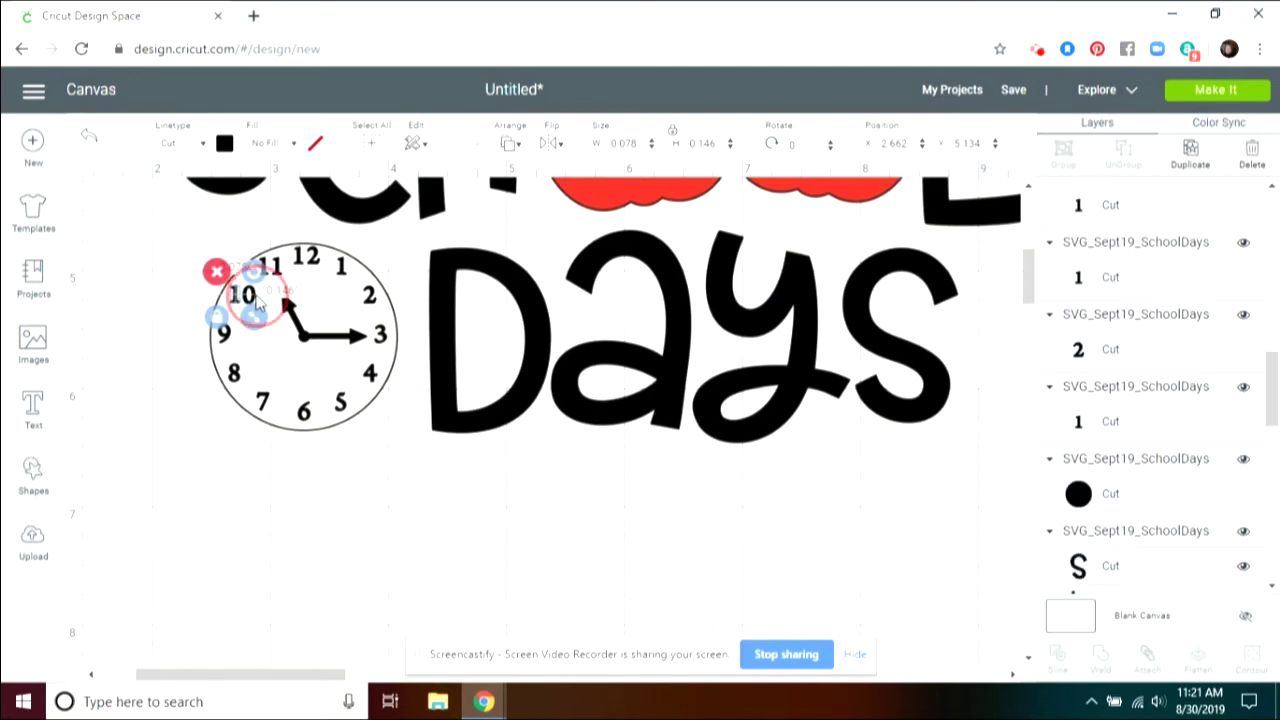
click(258, 302)
click(252, 304)
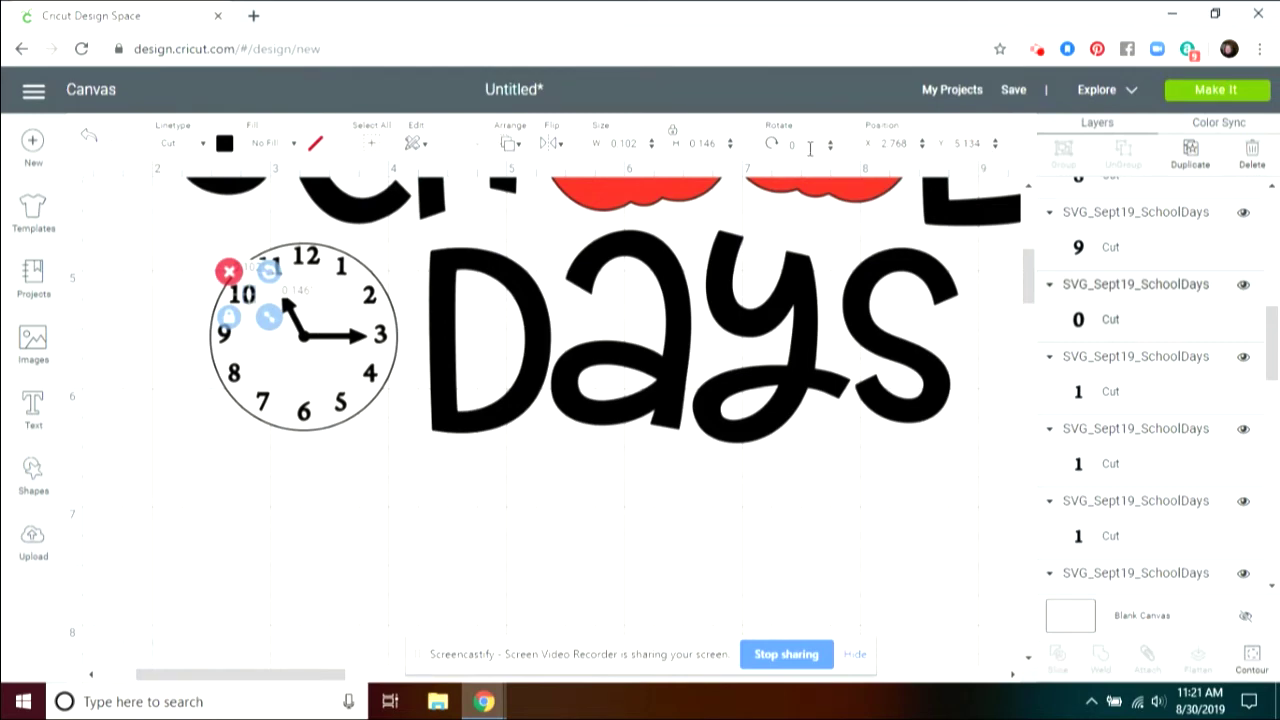
click(160, 255)
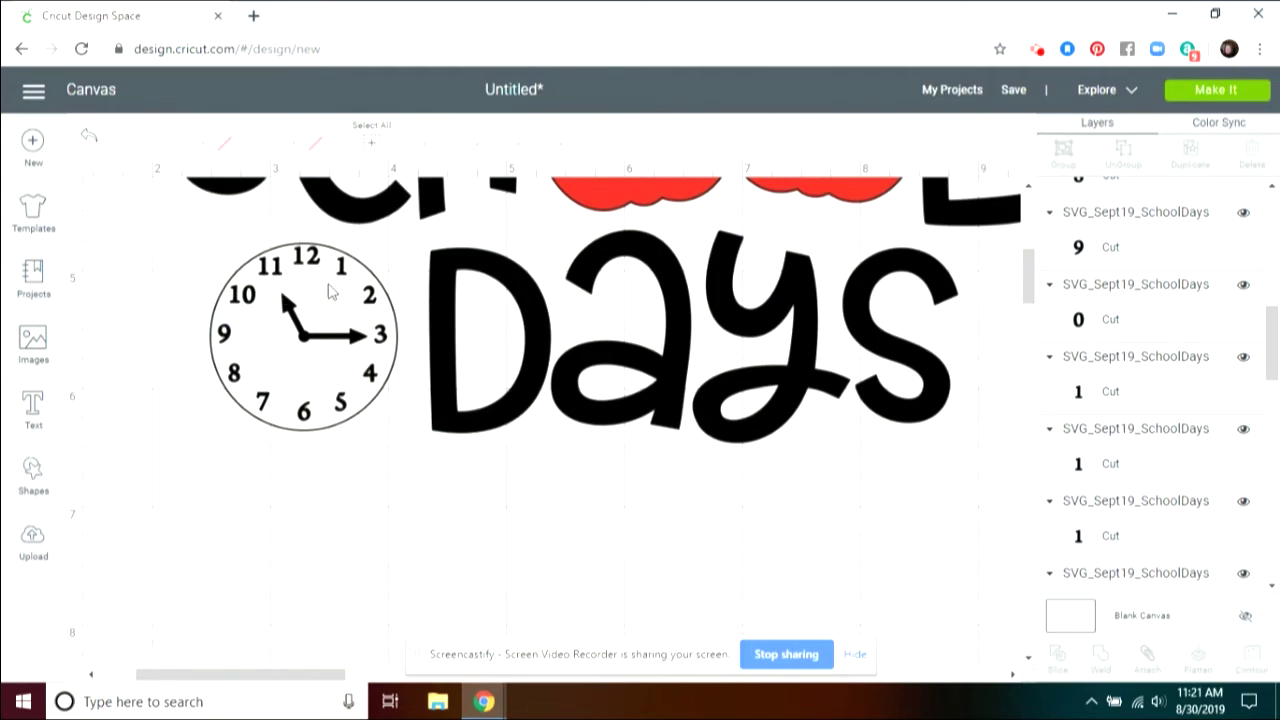
drag(1272, 345, 1275, 205)
click(1203, 214)
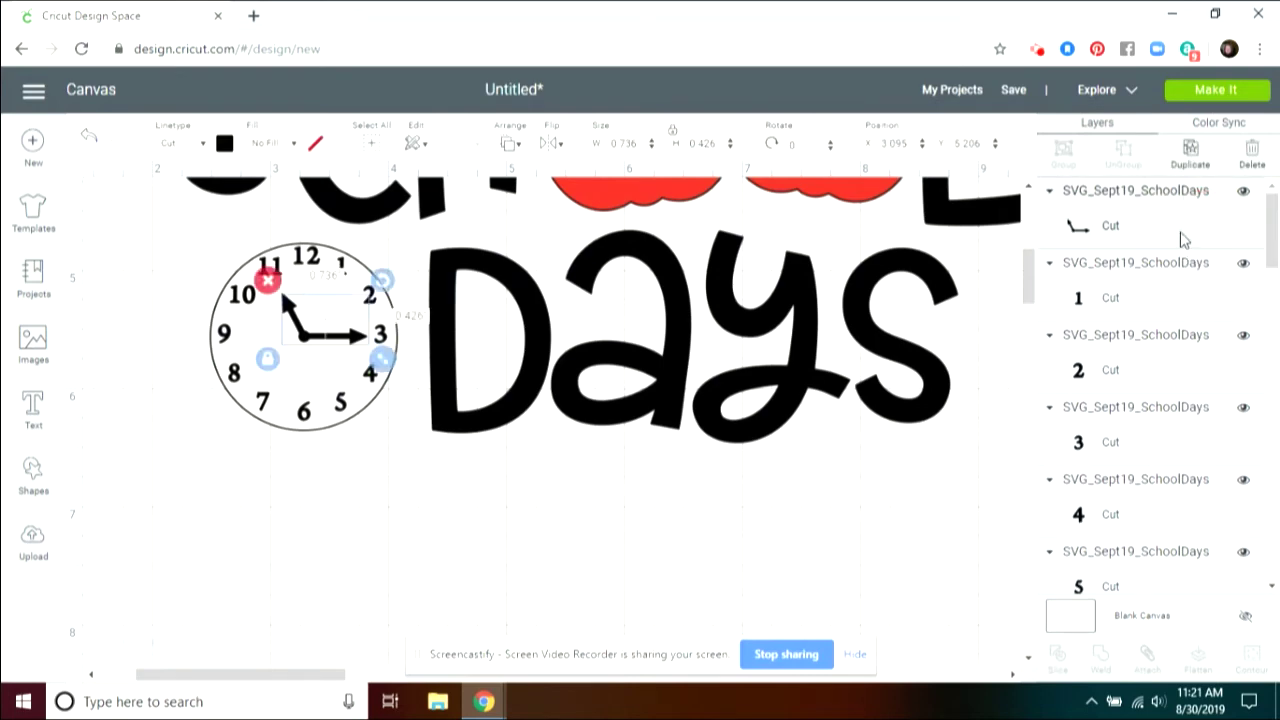
Attach numerals 1, 3, 5, 6, 8, 9, the 12 and the hands into one 1.422 by 1.471 piece.
shift+click(1174, 290)
shift+click(1163, 423)
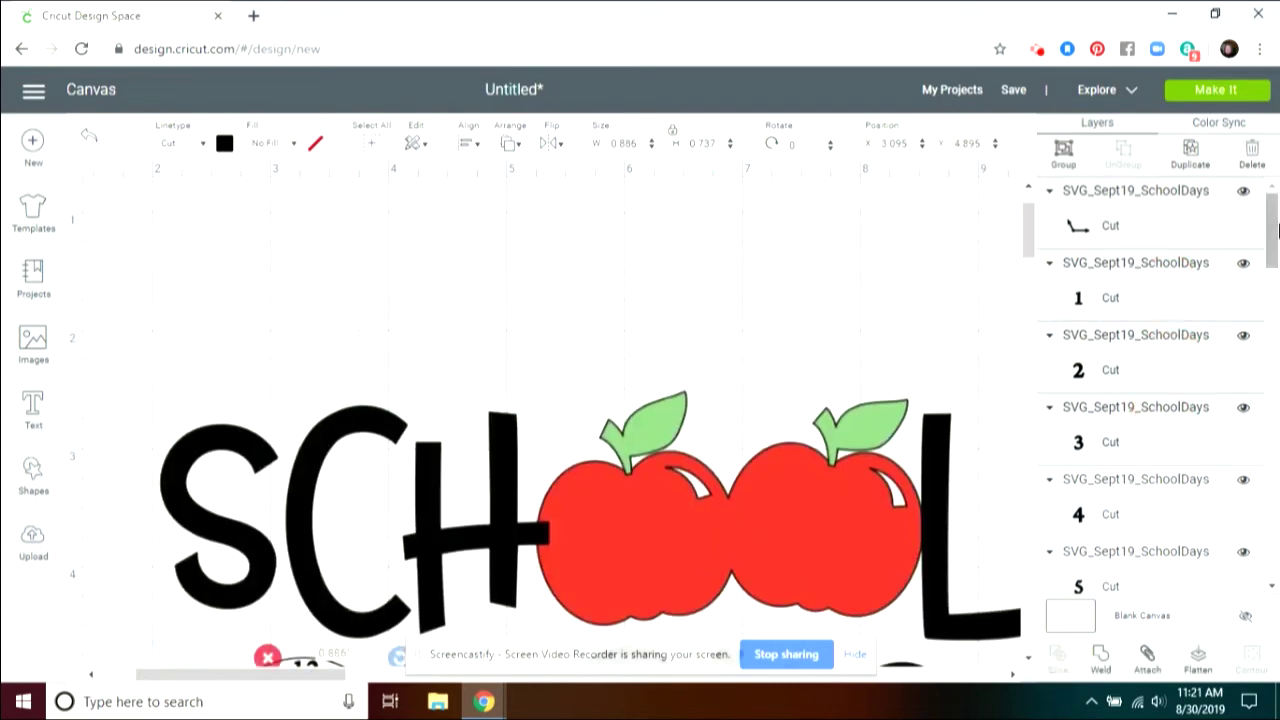
drag(1272, 228, 1277, 278)
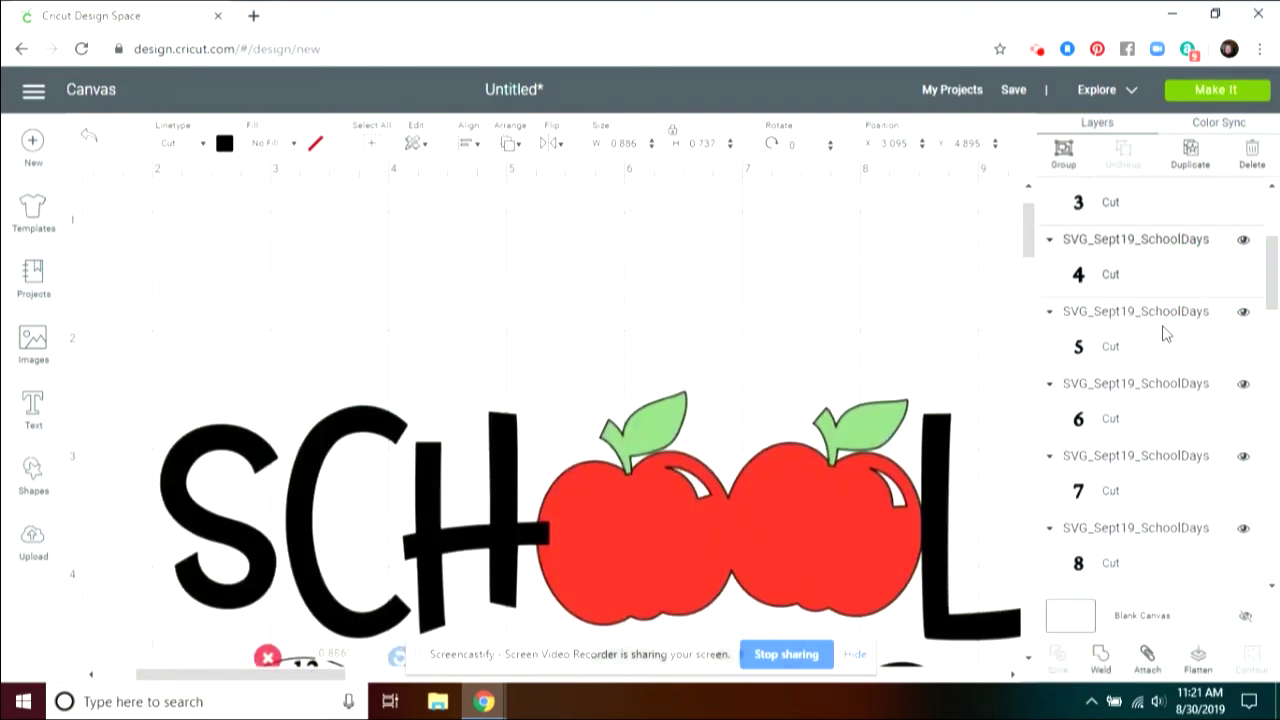
shift+click(1162, 365)
shift+click(1176, 418)
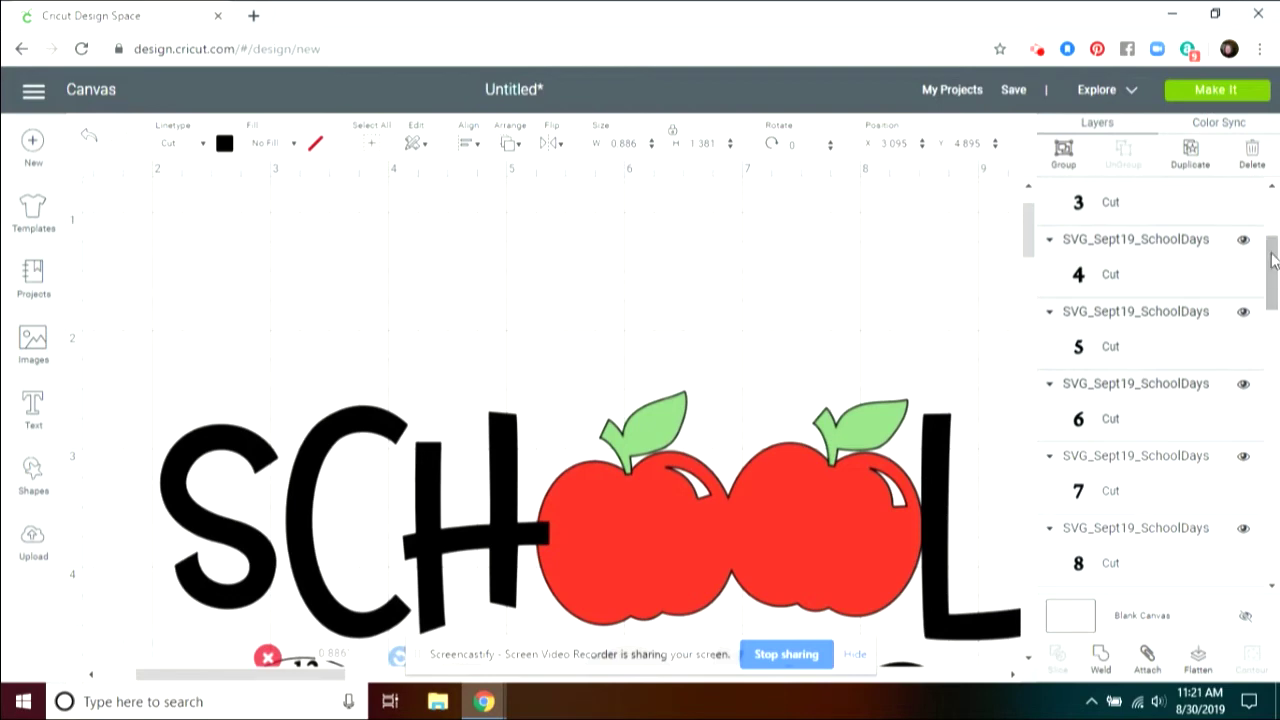
drag(1274, 258, 1272, 300)
shift+click(1158, 325)
shift+click(1155, 400)
drag(1262, 305, 1258, 335)
shift+click(1160, 436)
drag(1262, 317, 1265, 375)
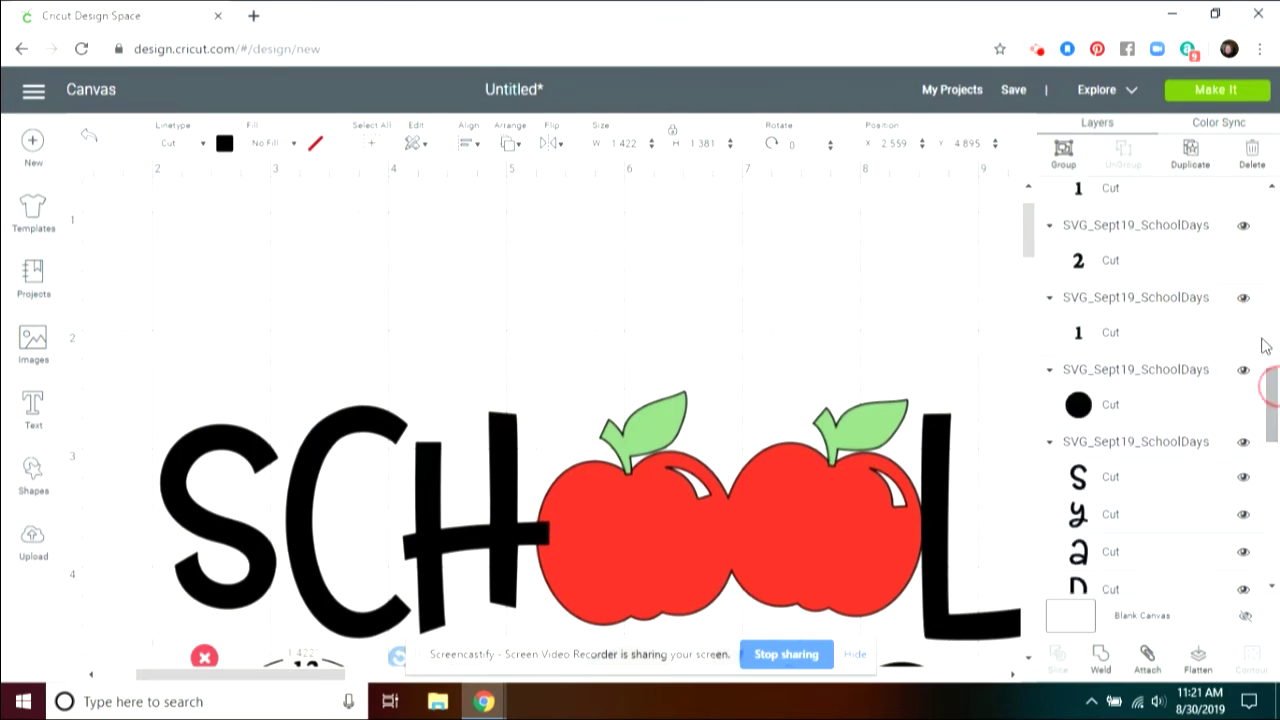
shift+click(1165, 188)
shift+click(1166, 259)
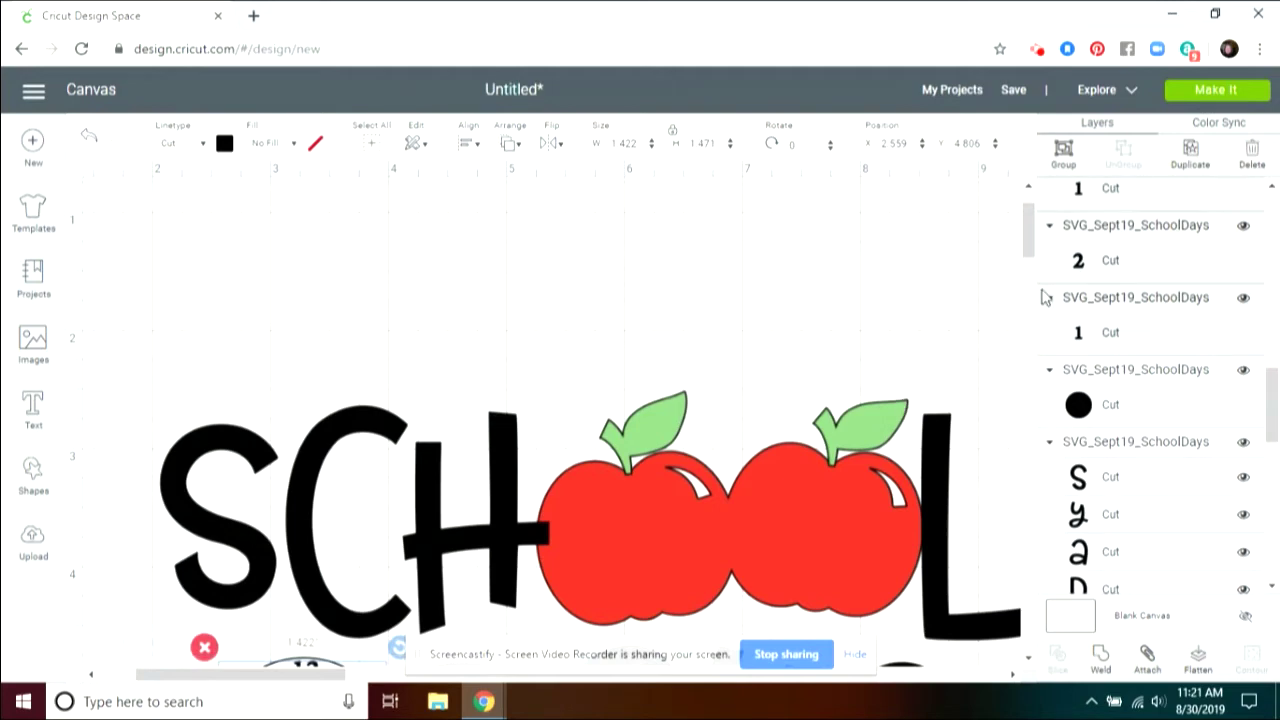
drag(1026, 228, 1027, 272)
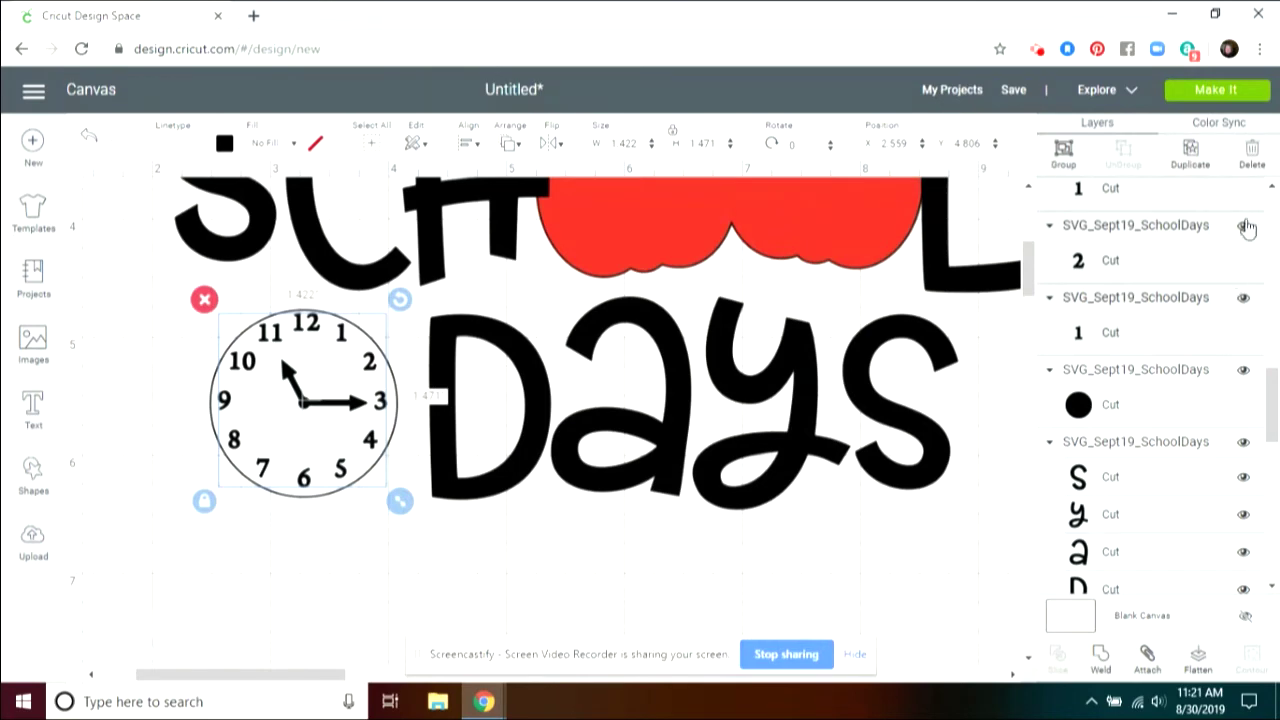
click(1148, 656)
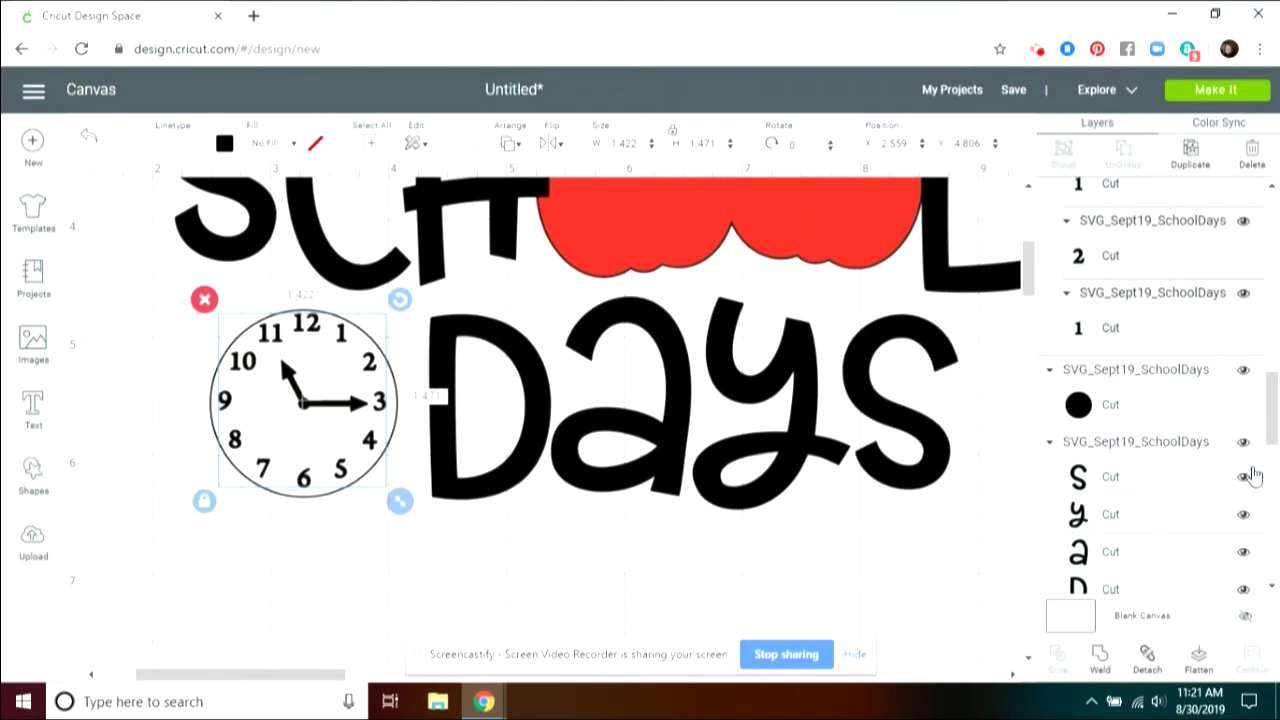
drag(1272, 405, 1272, 535)
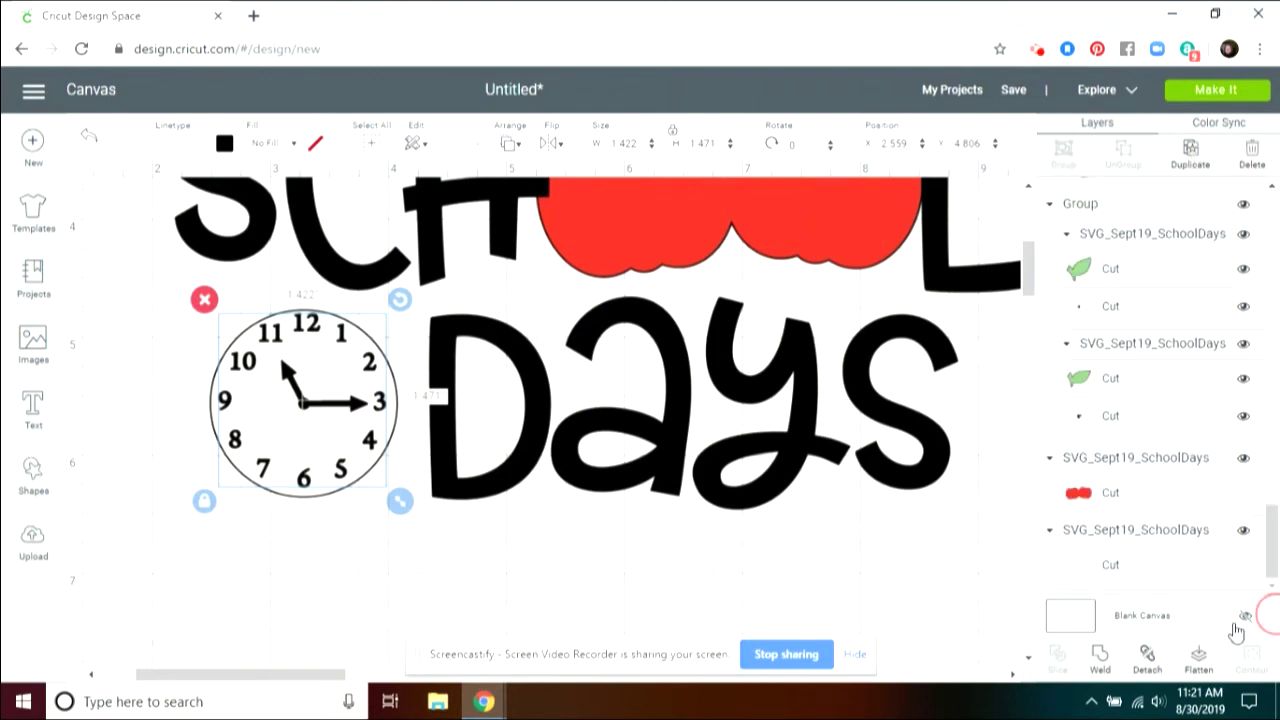
Centre the numerals and hands on the clock circle and attach them into a 1.59 by 1.59 piece.
shift+click(1155, 567)
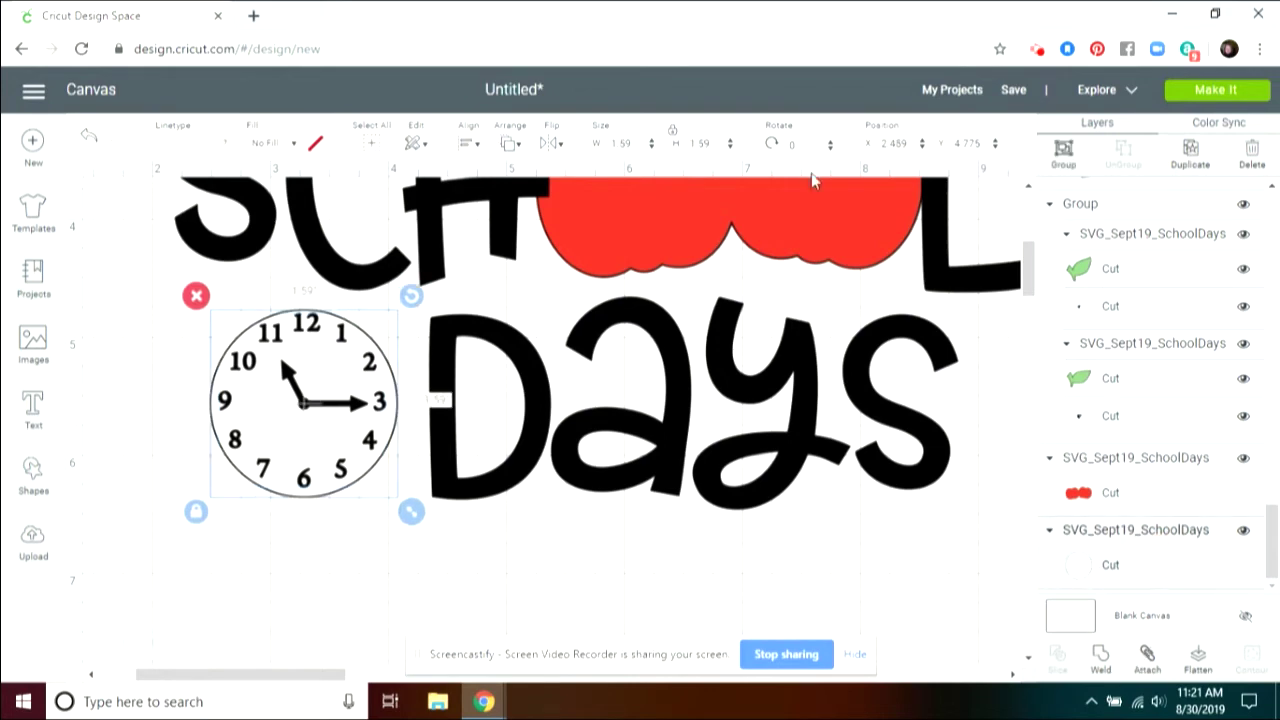
click(468, 144)
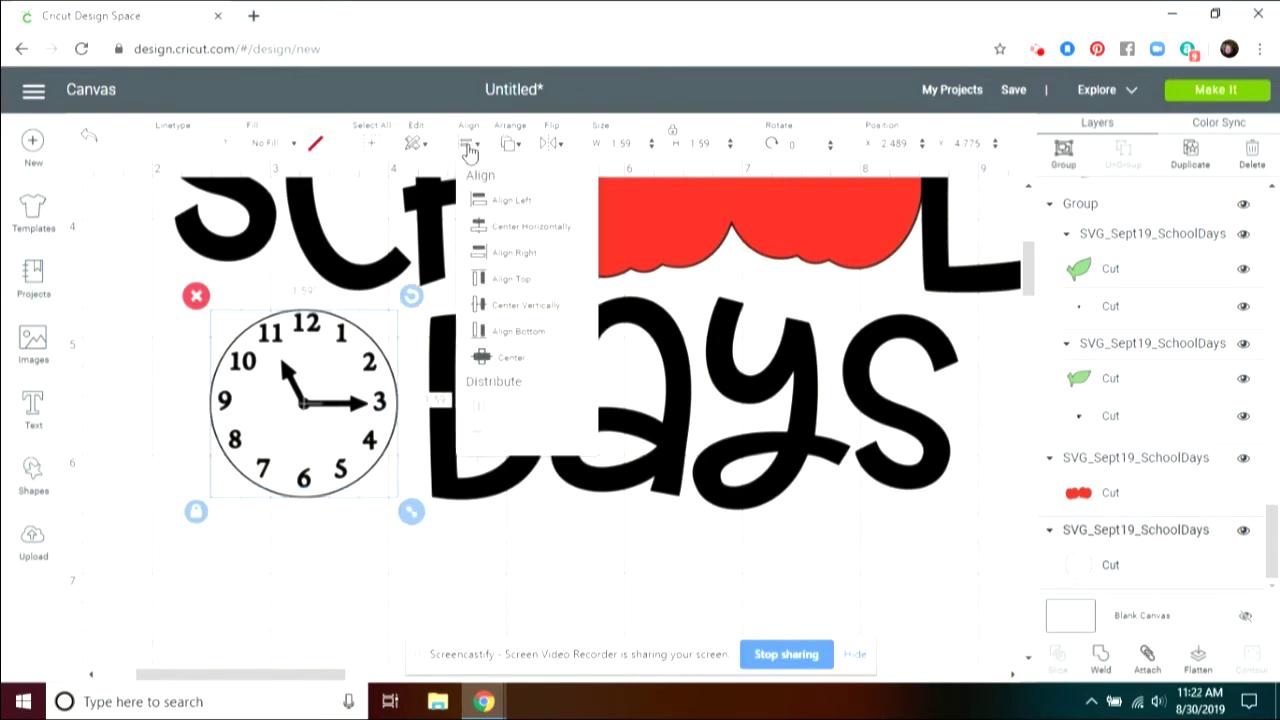
click(514, 356)
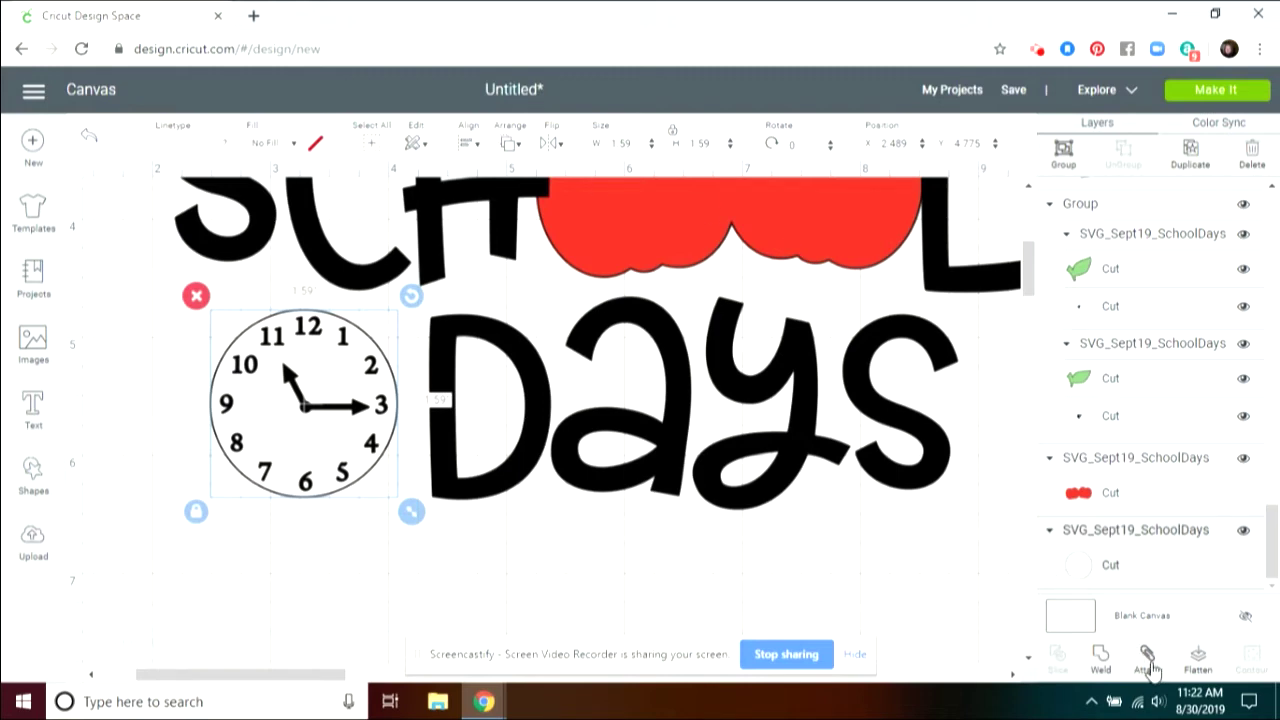
click(1147, 657)
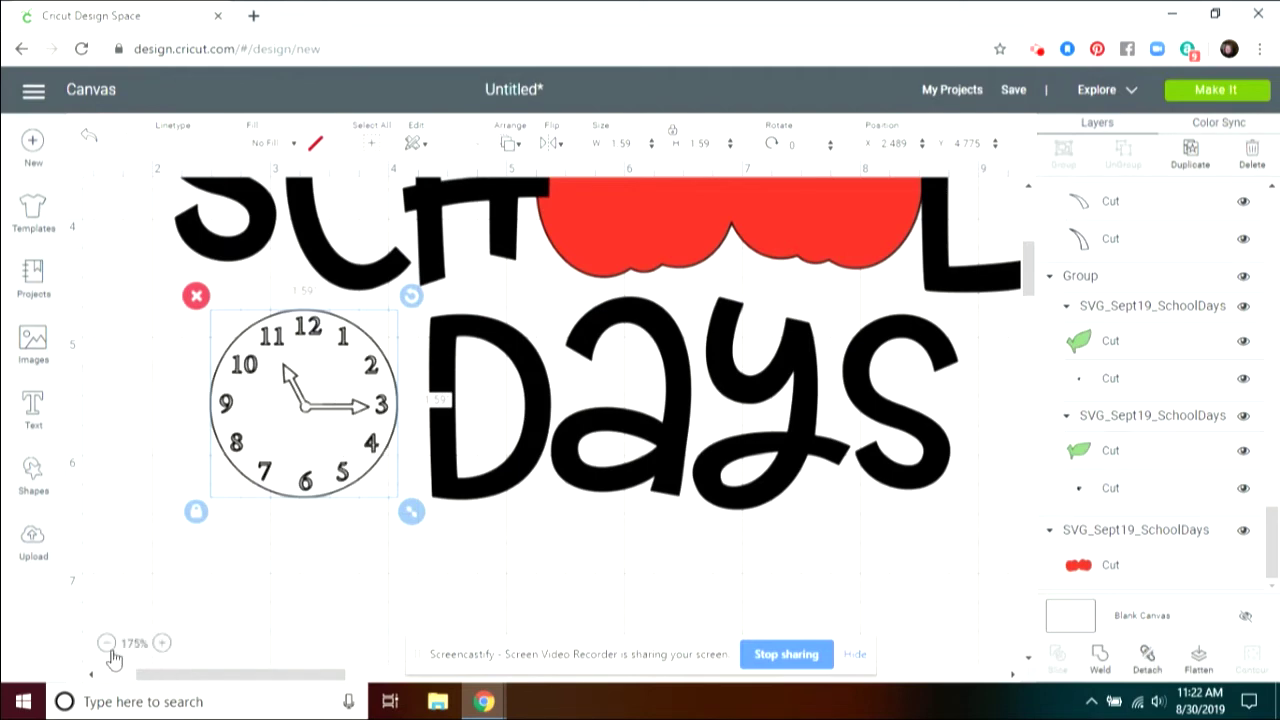
Place the 1.827 by 1.827 clock as the O of DAYS at position 2.359, 4.67.
click(107, 645)
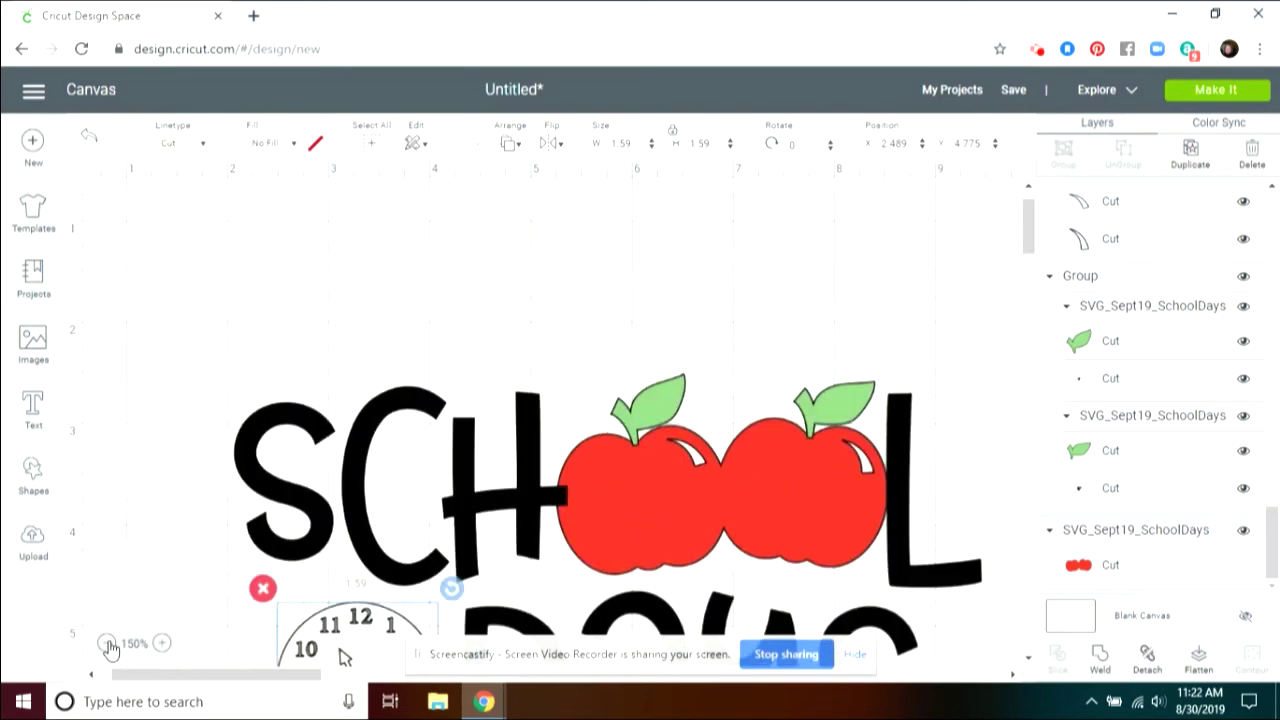
click(107, 645)
click(107, 645)
drag(840, 355, 242, 484)
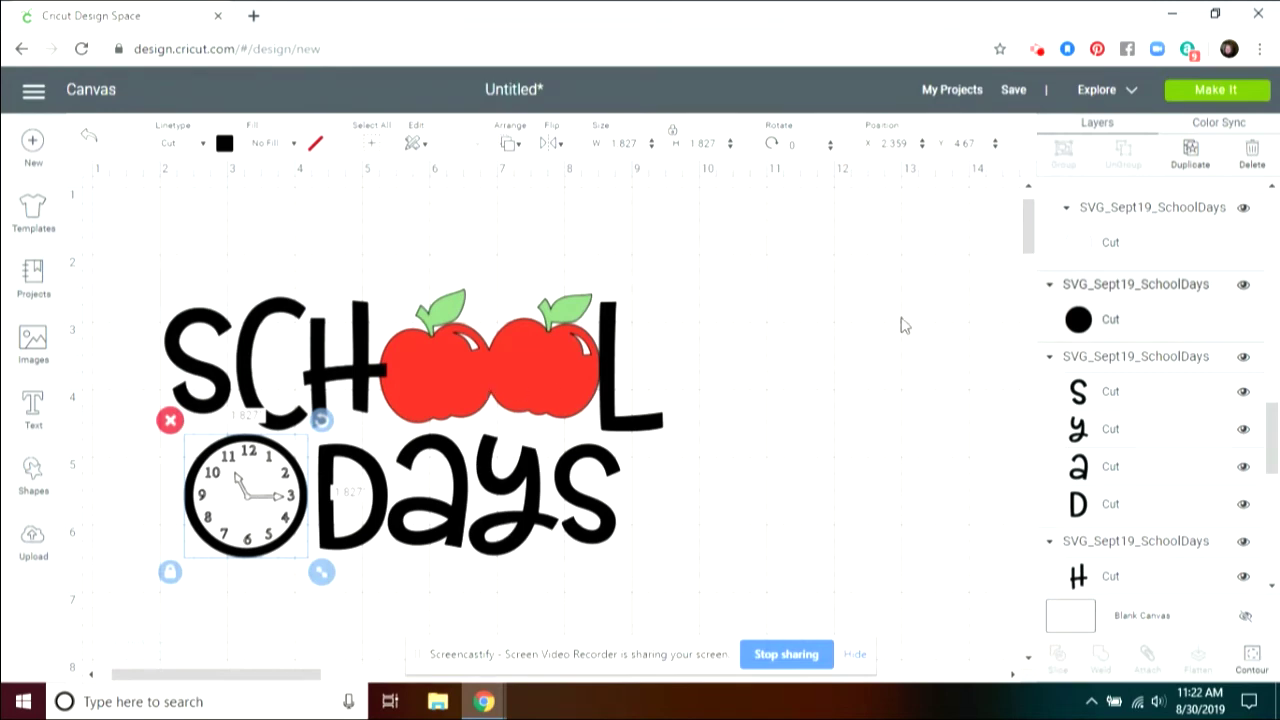
drag(1268, 457, 1278, 600)
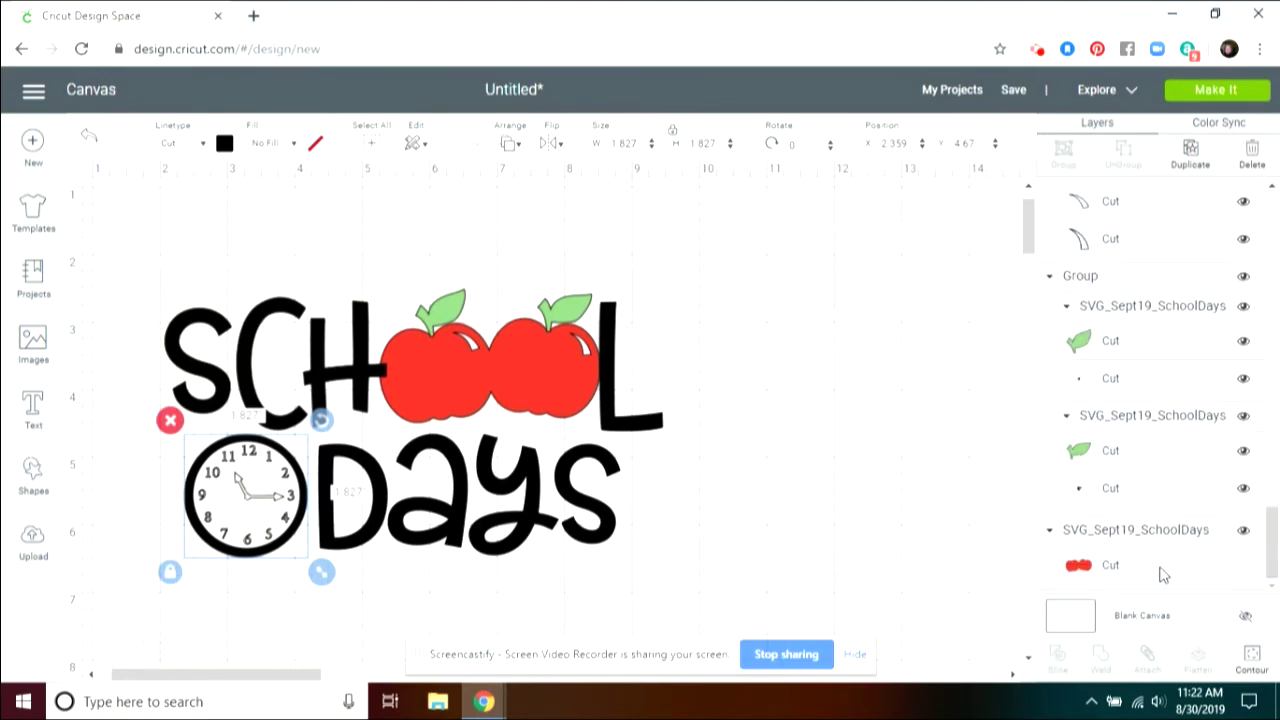
Ungroup the apple shine pieces and select the two-apple red shape by itself.
click(1145, 217)
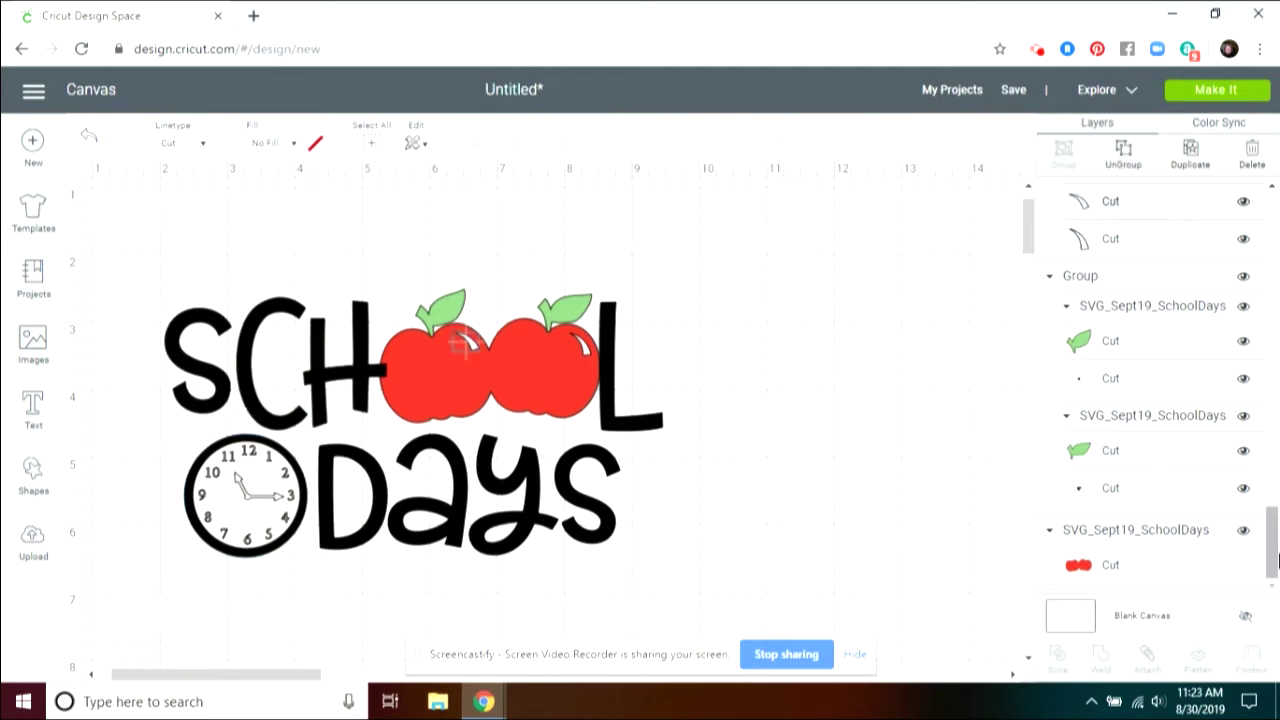
drag(1277, 560, 1277, 540)
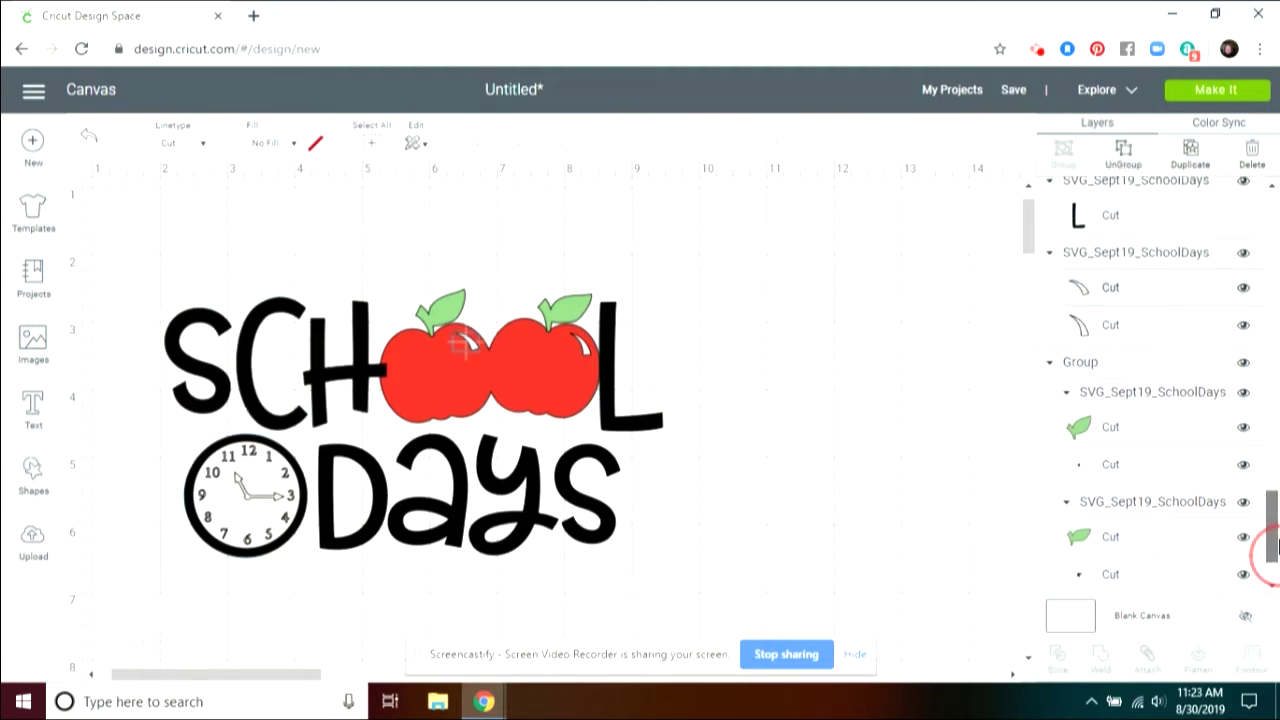
click(1168, 258)
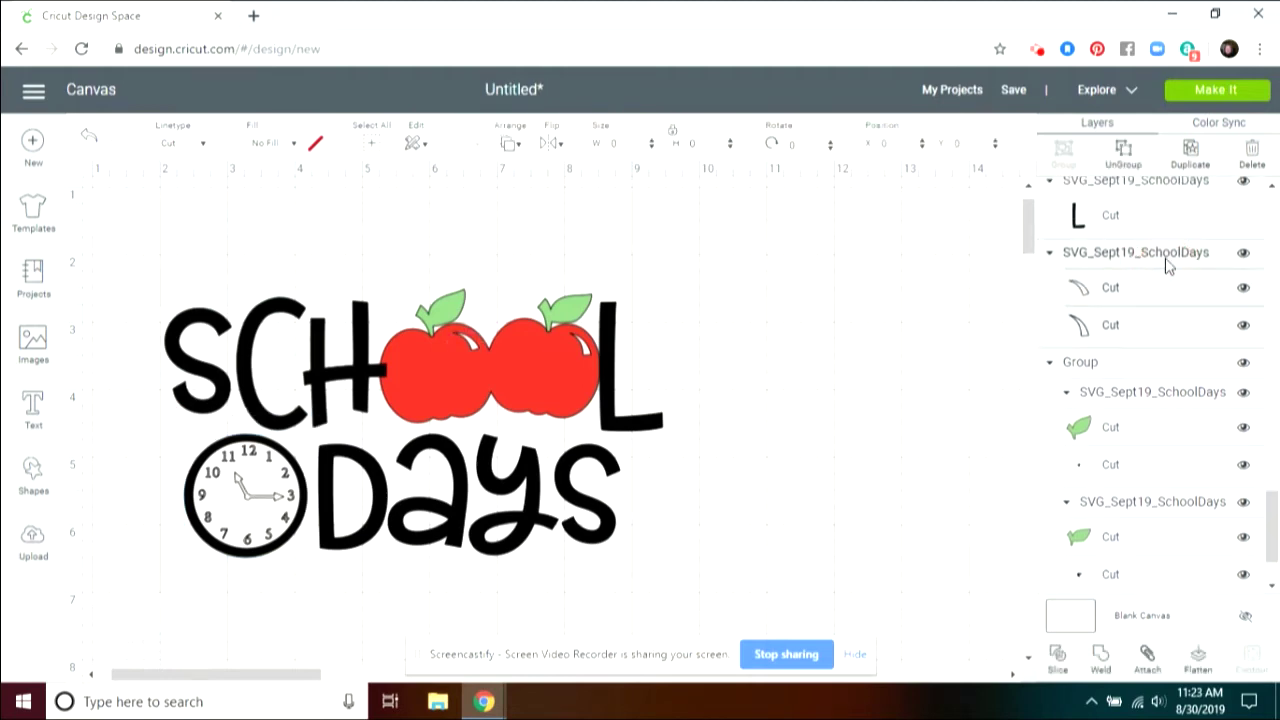
click(1125, 152)
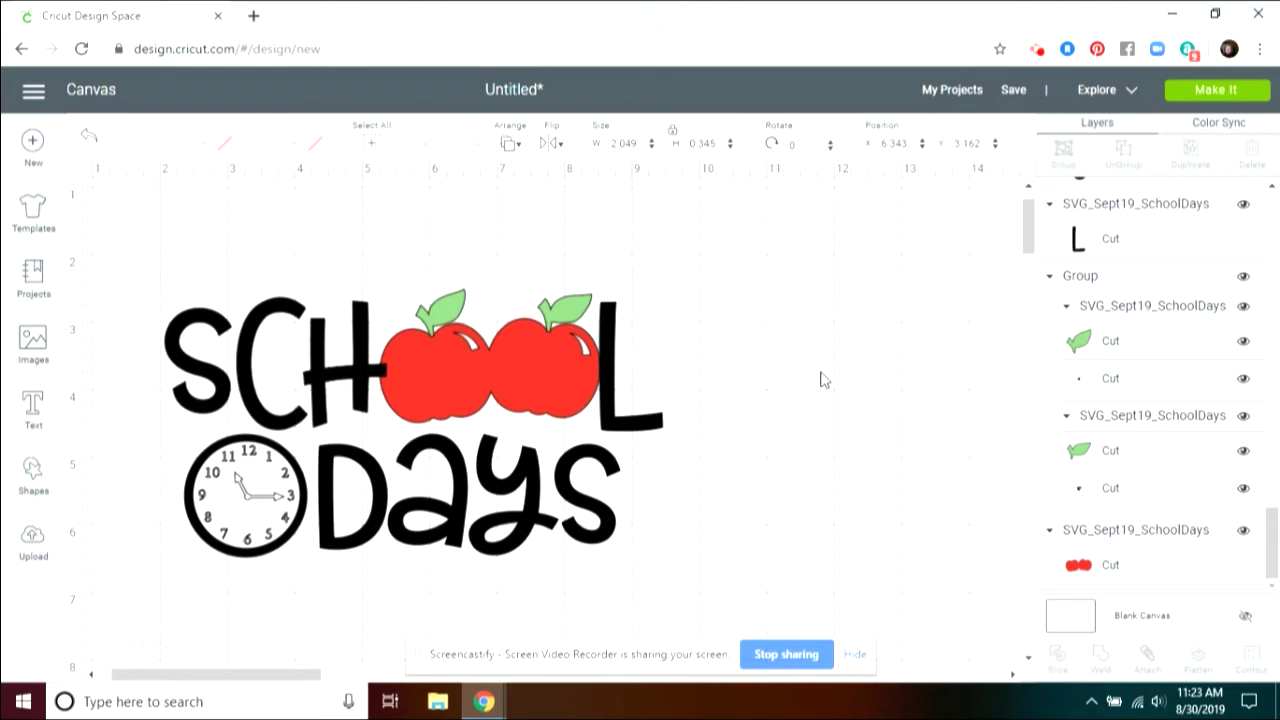
click(471, 349)
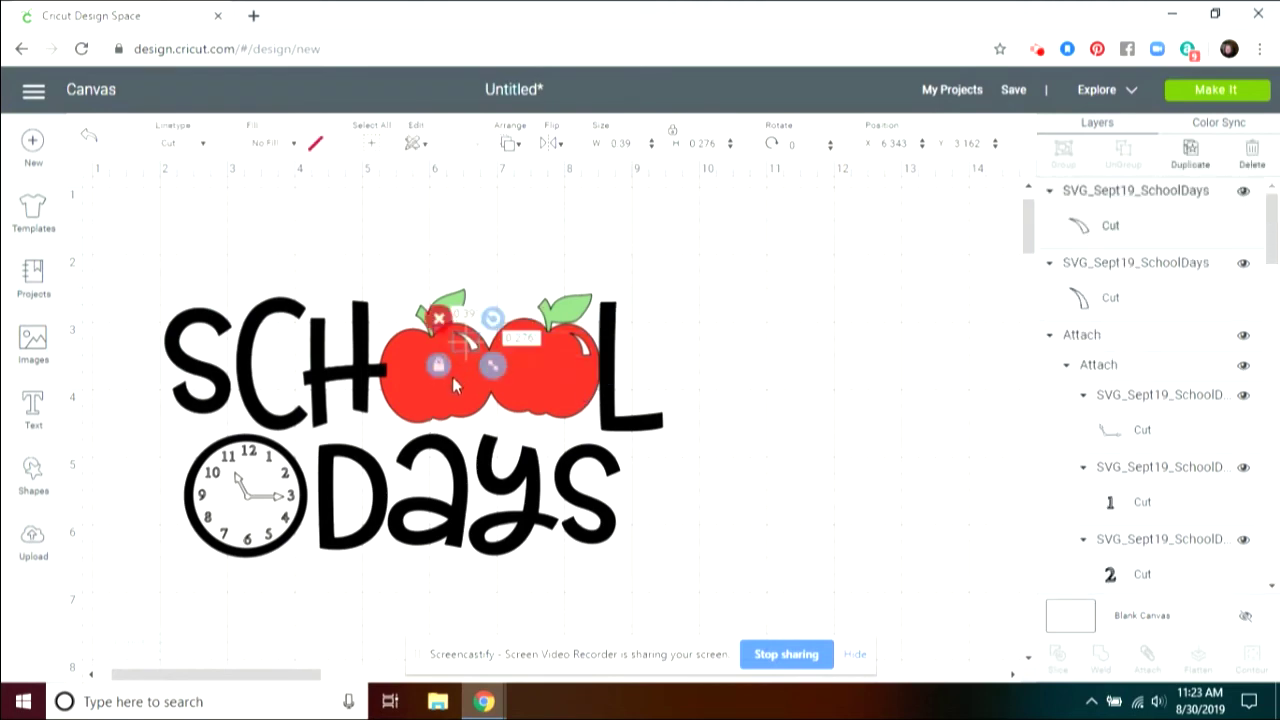
click(437, 410)
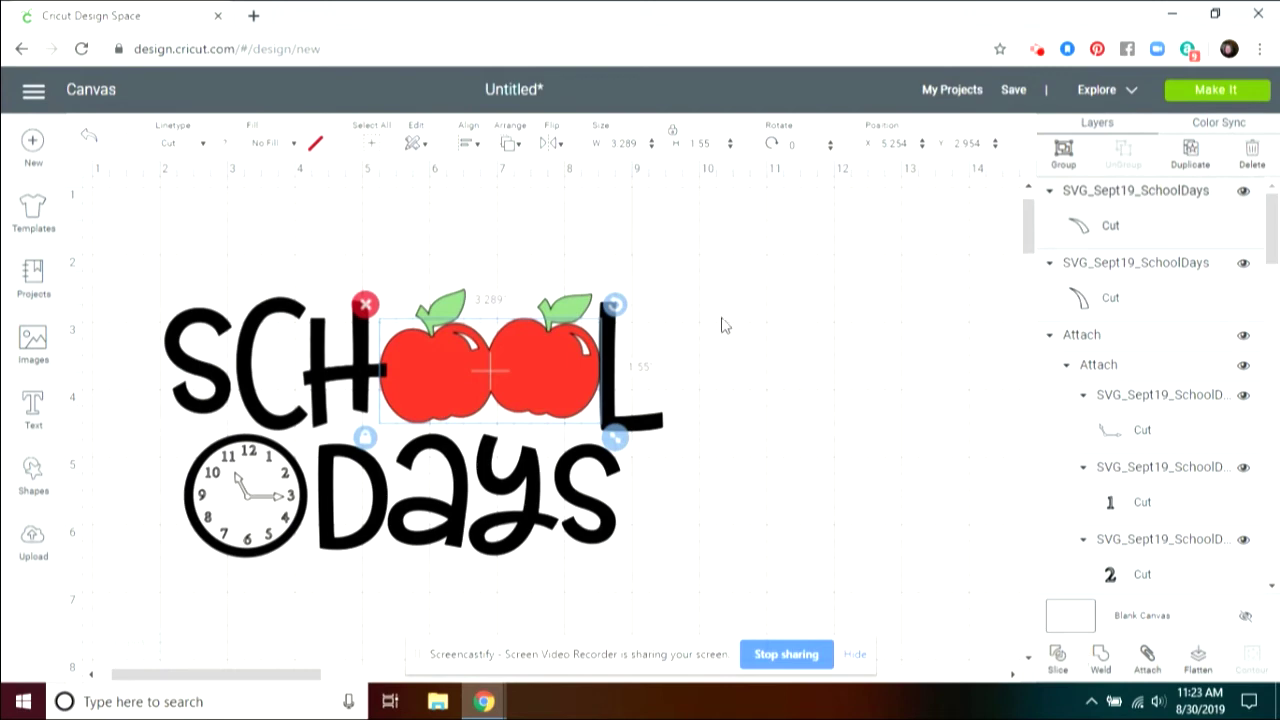
Duplicate the two red apples, move the copy to the upper right and colour it white.
click(518, 388)
click(520, 387)
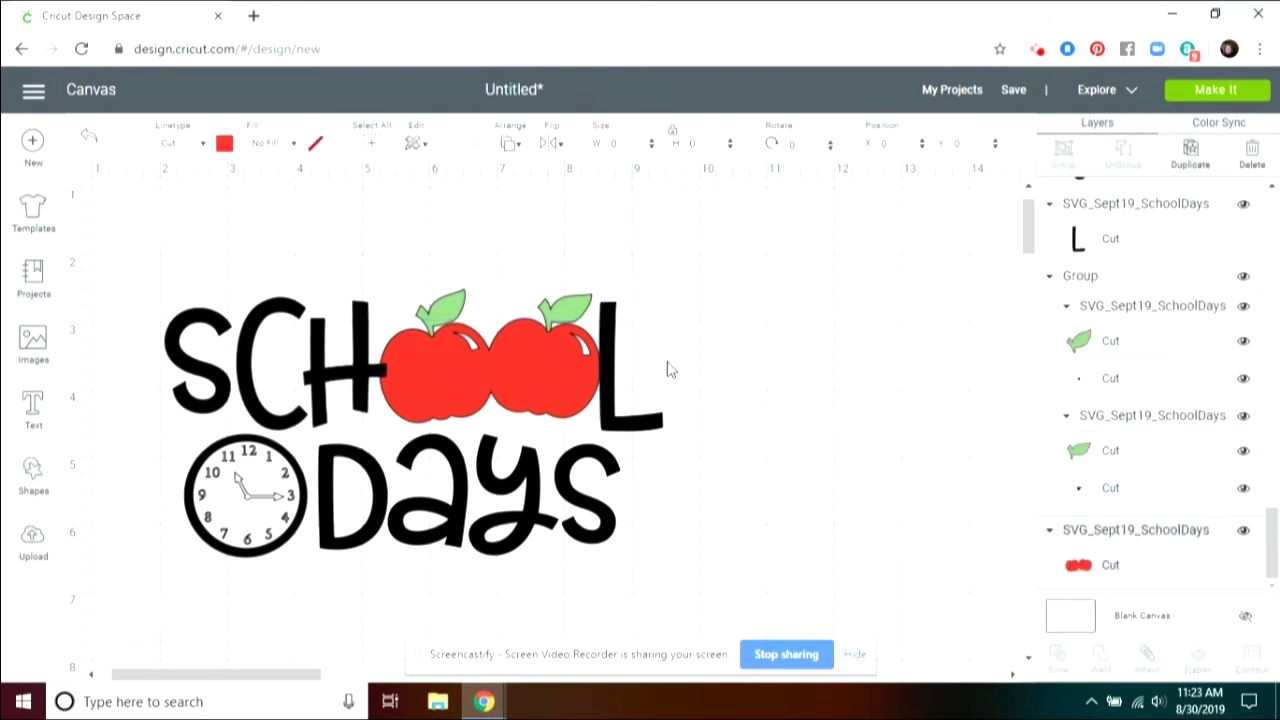
click(1190, 155)
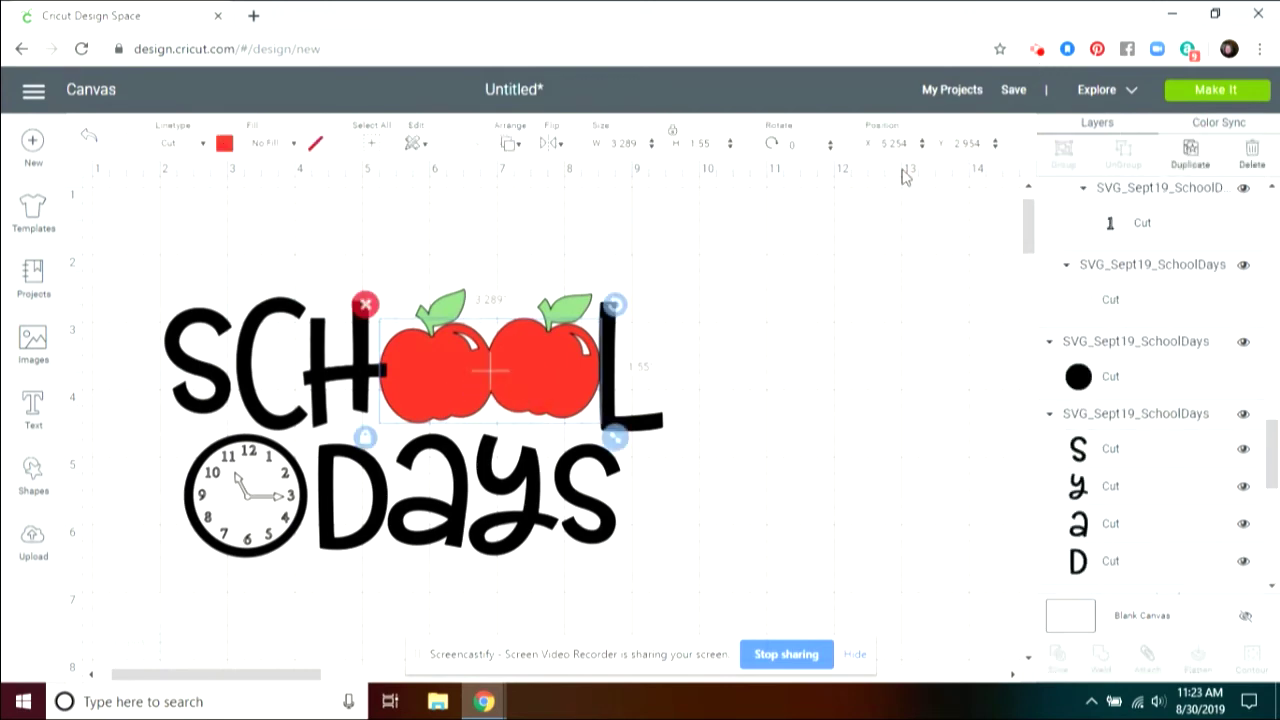
drag(567, 400, 914, 250)
click(224, 143)
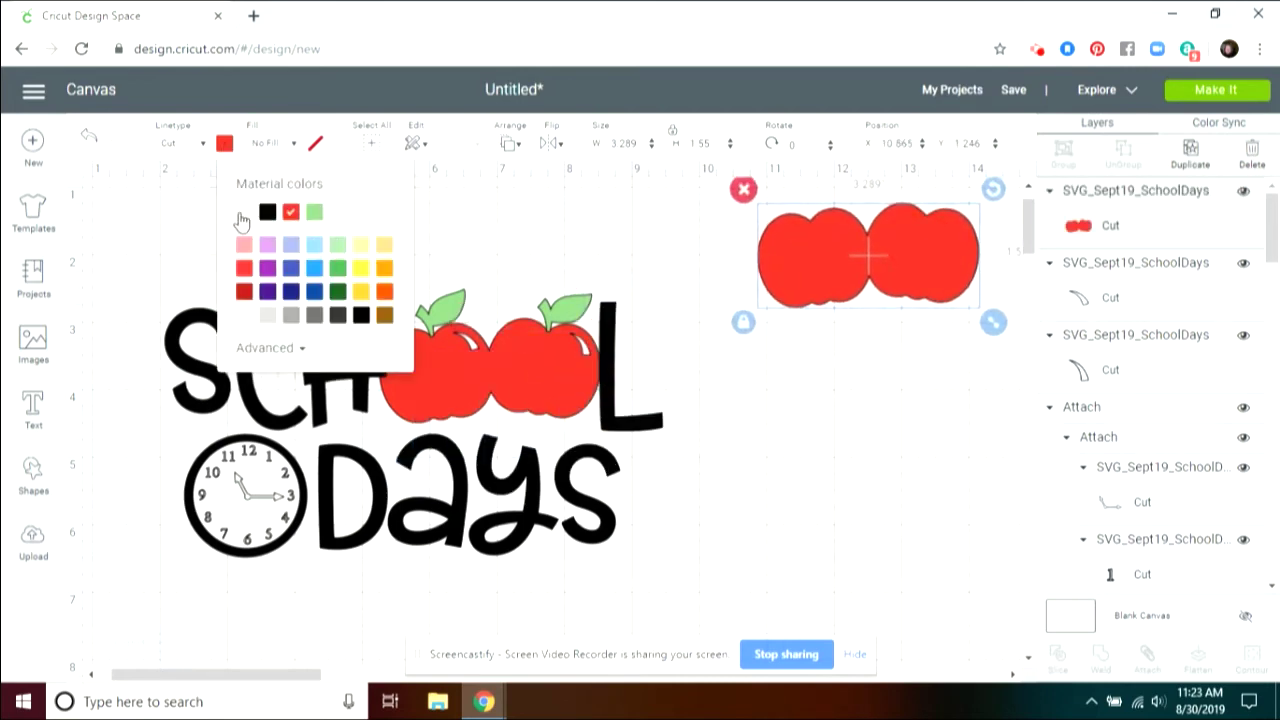
click(247, 213)
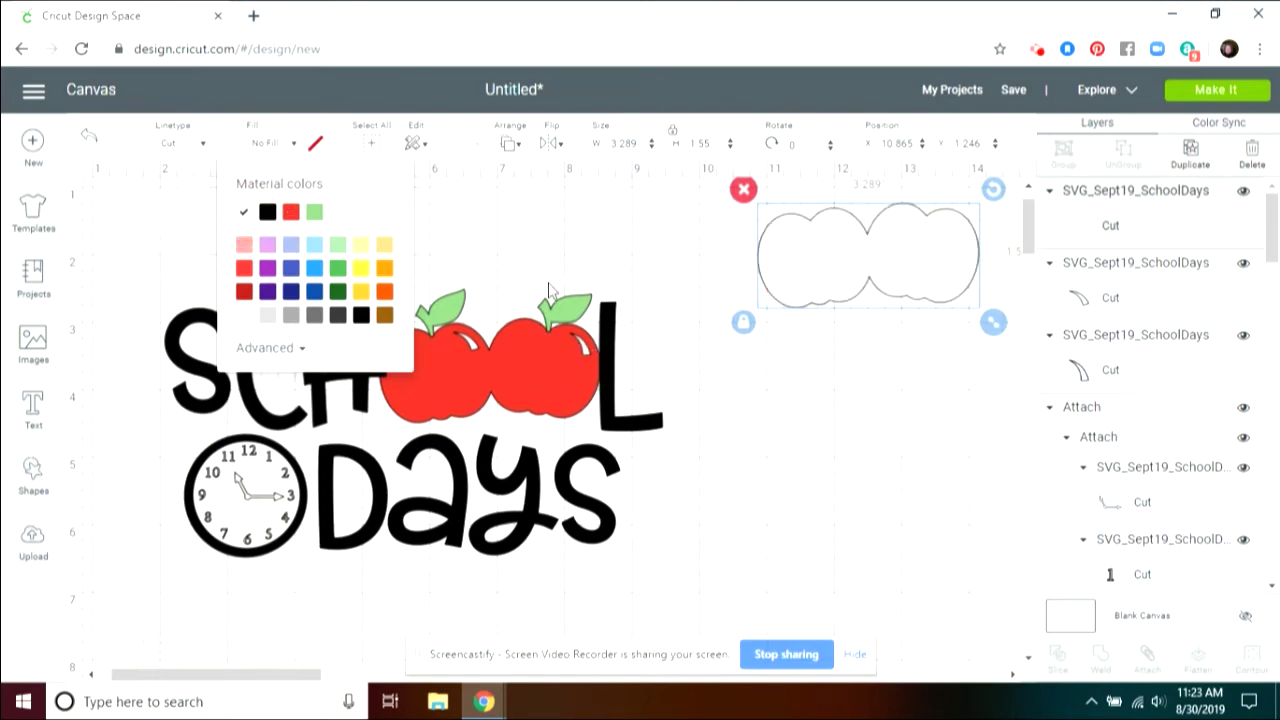
Duplicate the white apples, colour the copy black and move it below the white one.
click(1193, 153)
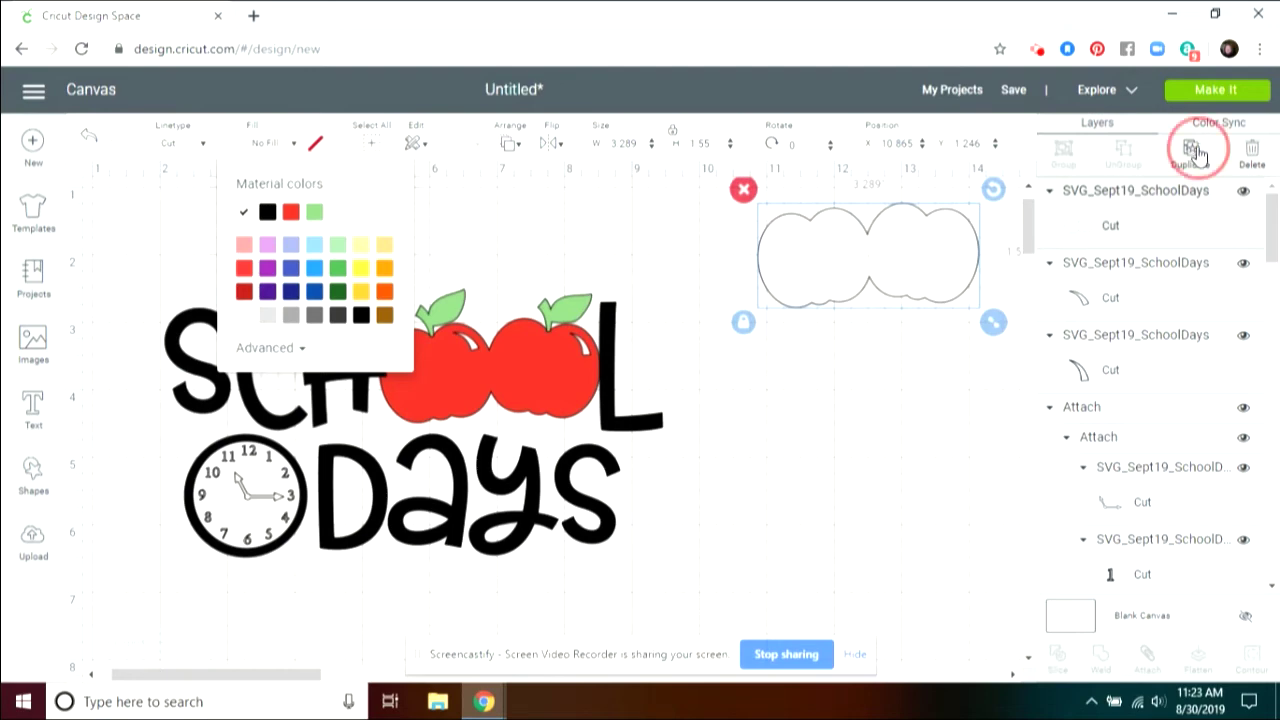
click(221, 145)
click(265, 209)
click(853, 306)
drag(840, 352, 766, 567)
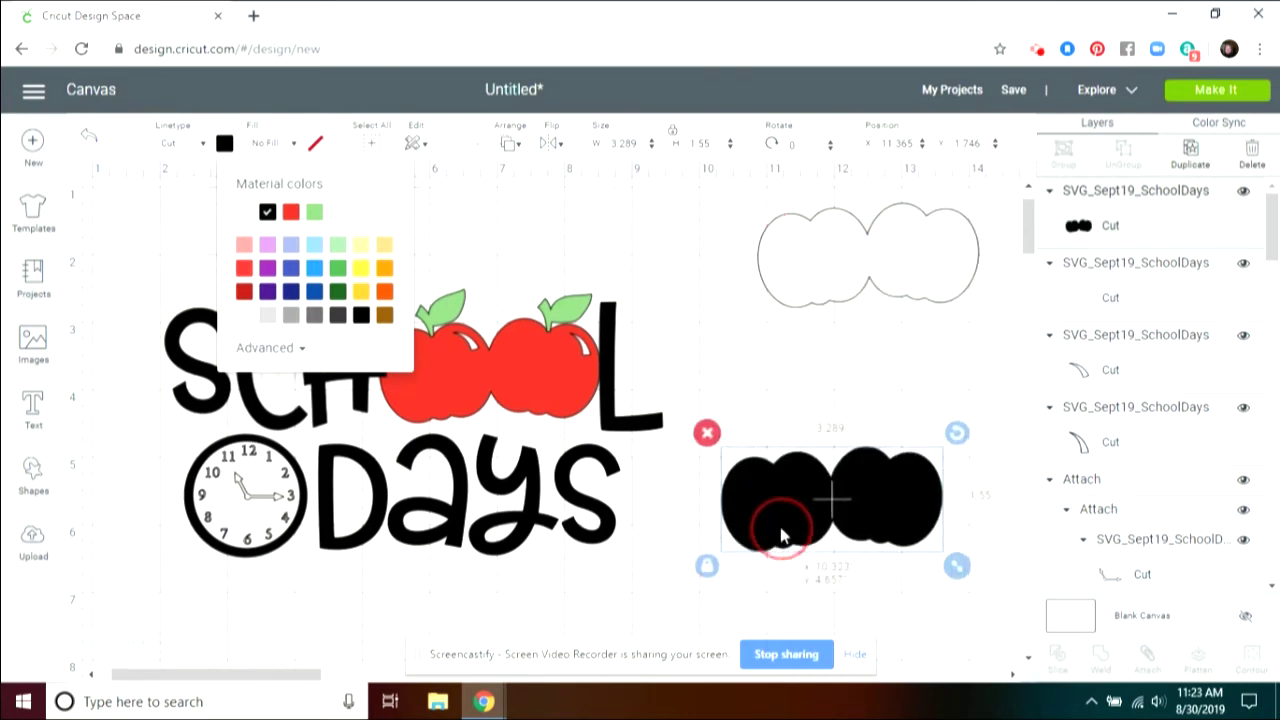
click(468, 342)
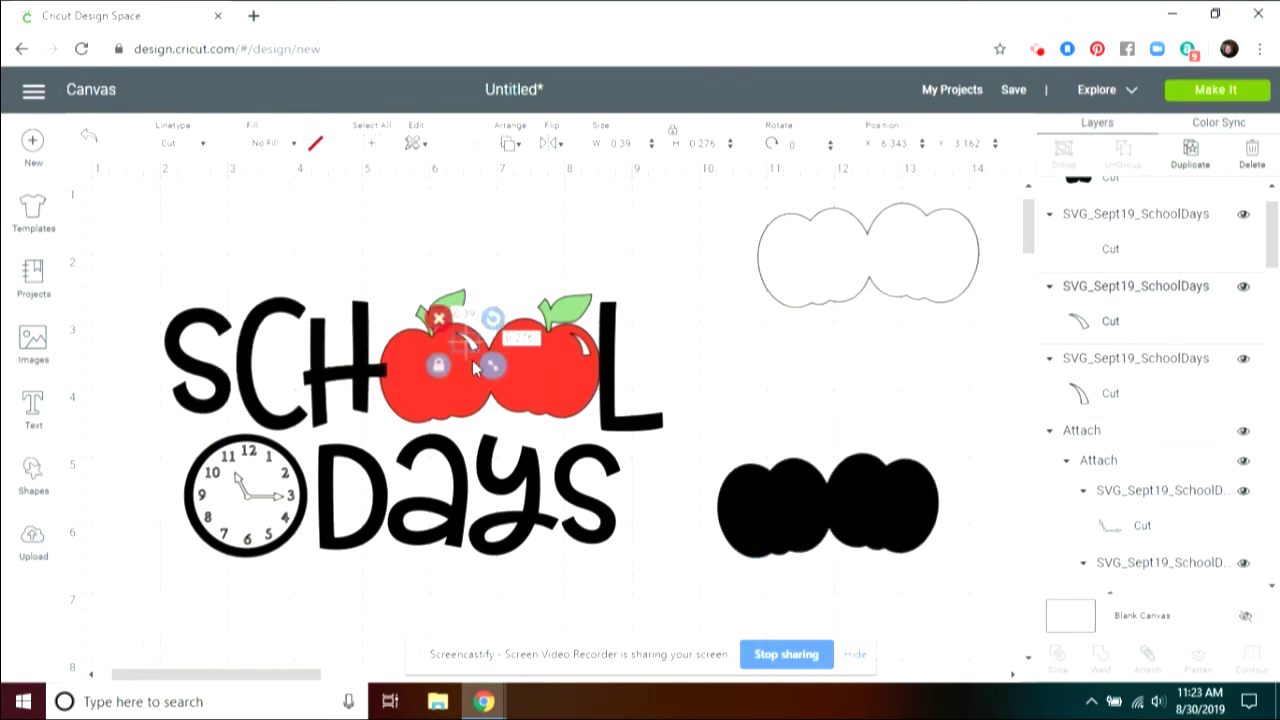
Slice the left highlight out of the red apples and delete the leftover scrap.
click(415, 384)
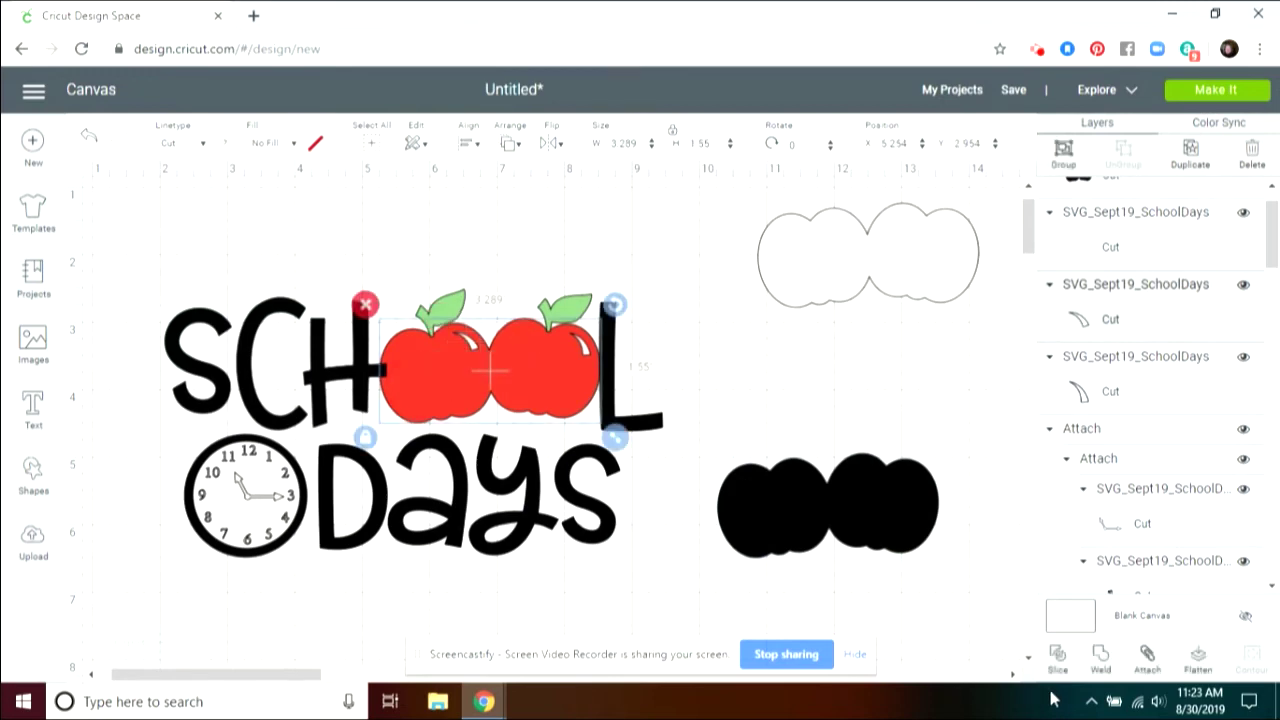
click(1055, 655)
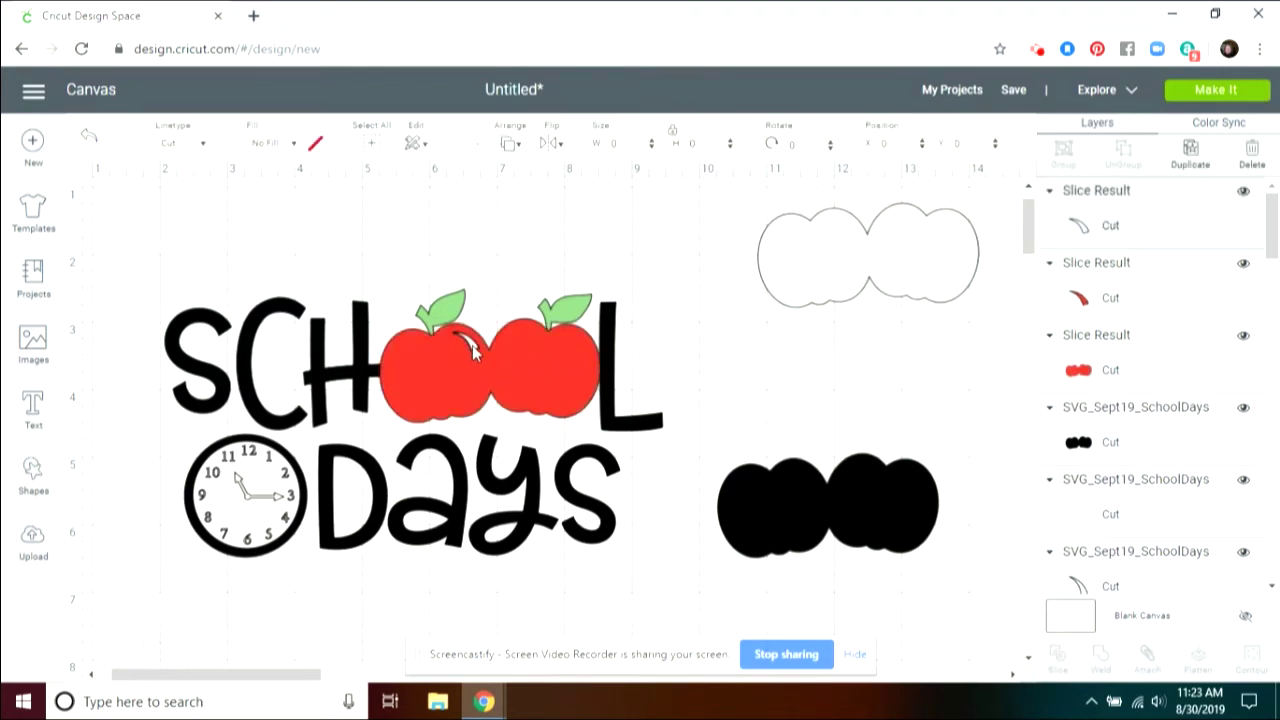
click(470, 346)
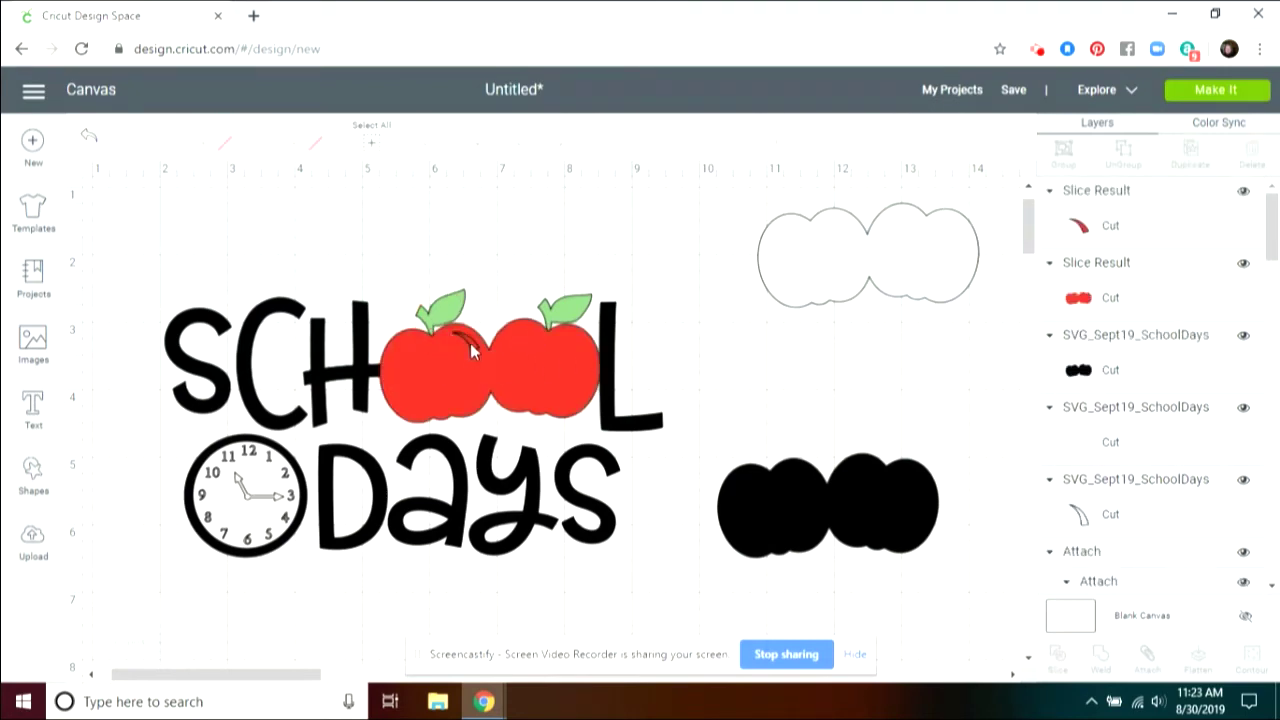
click(464, 344)
click(439, 319)
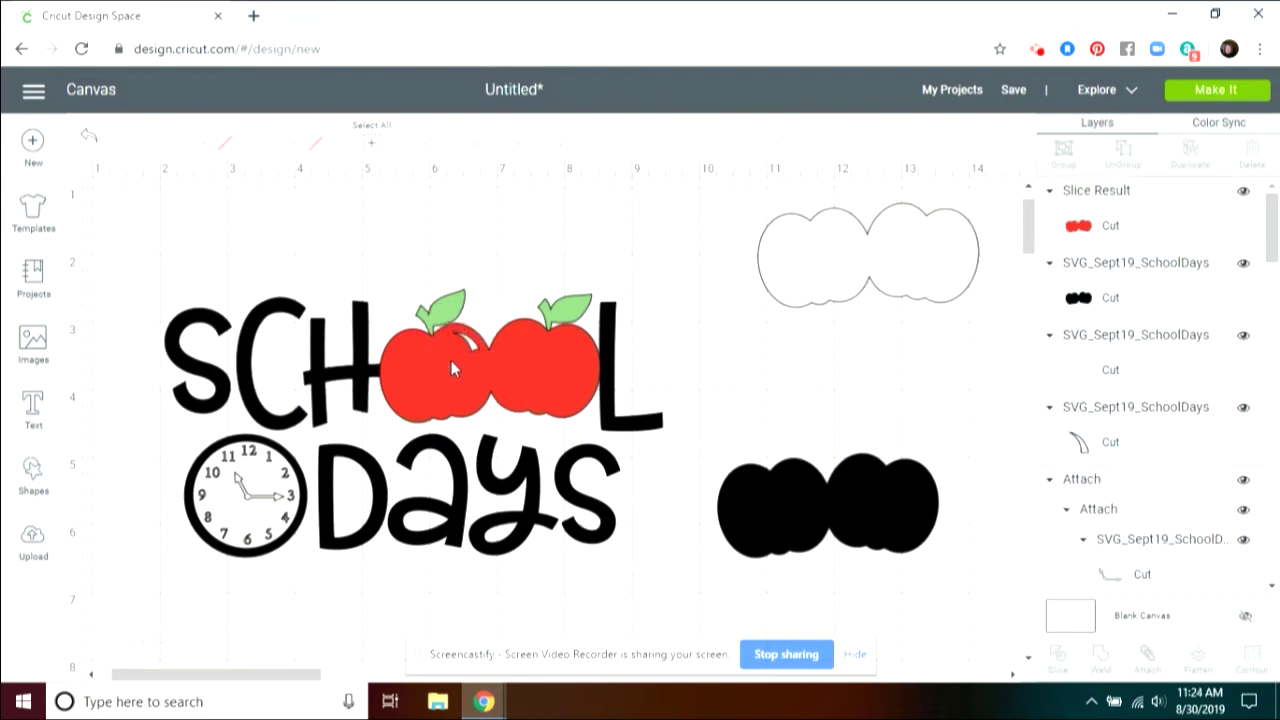
Send the red apples to the back, behind the letters.
click(451, 360)
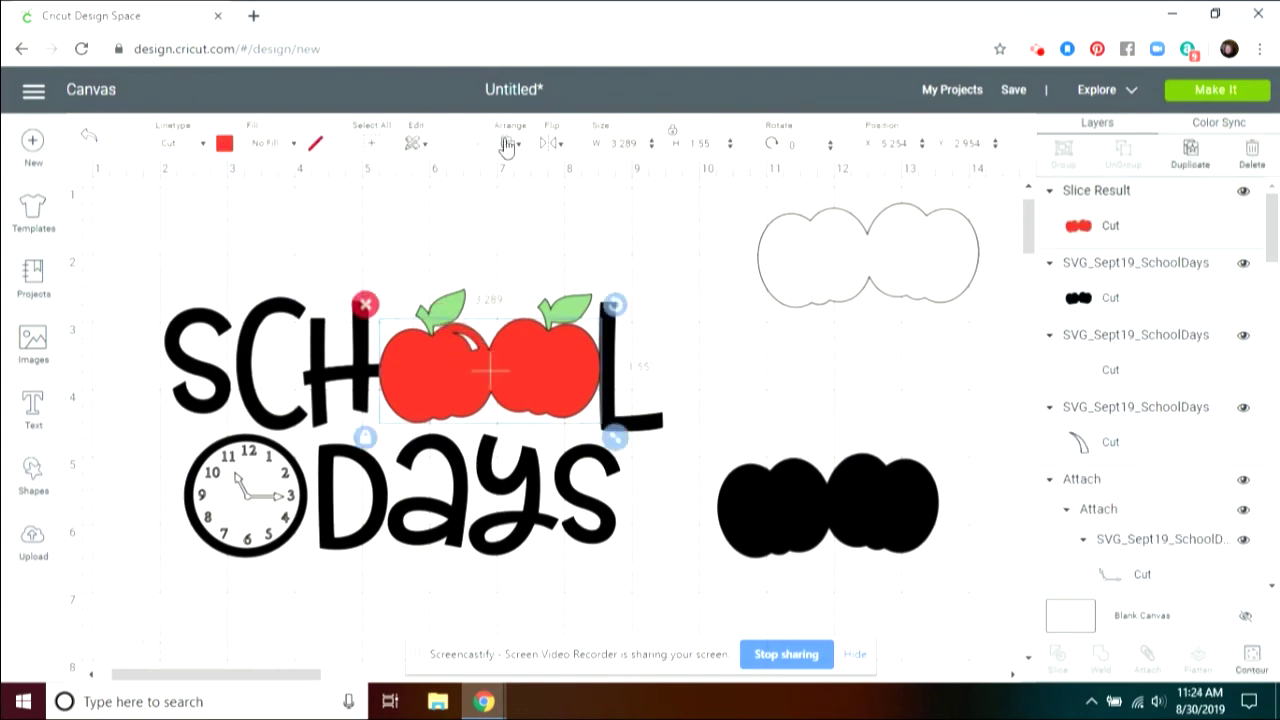
click(507, 145)
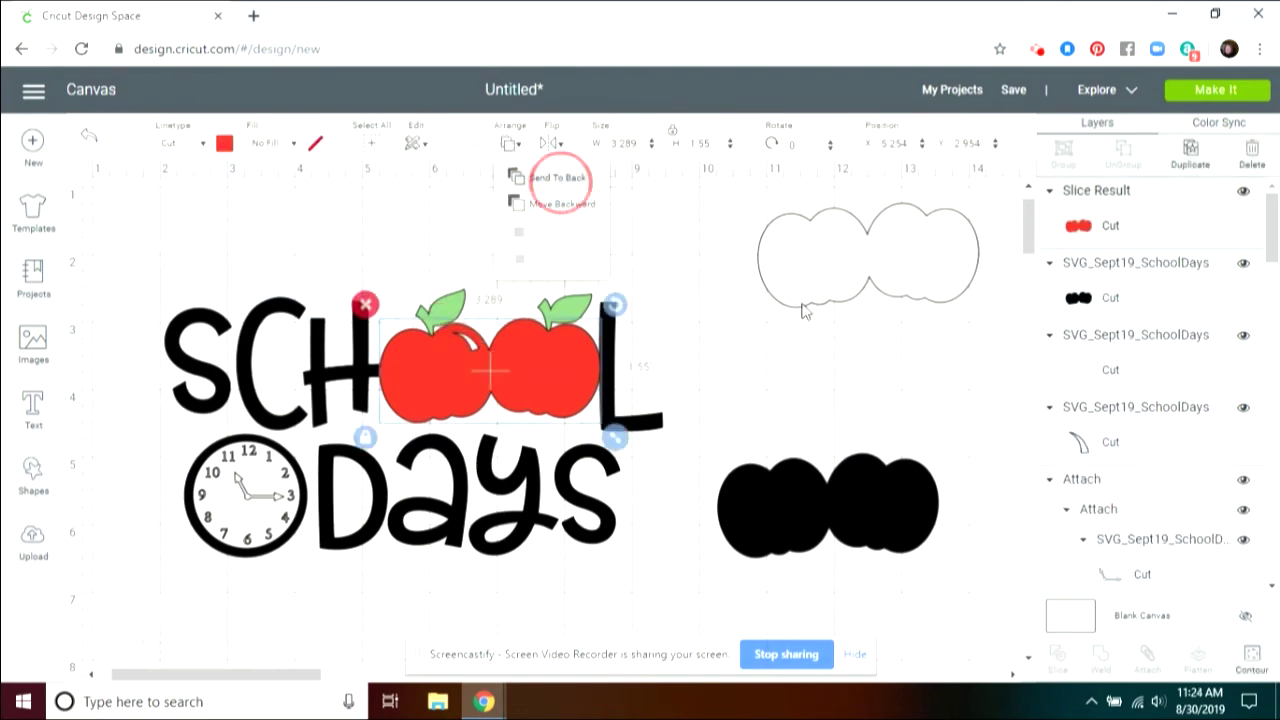
click(535, 178)
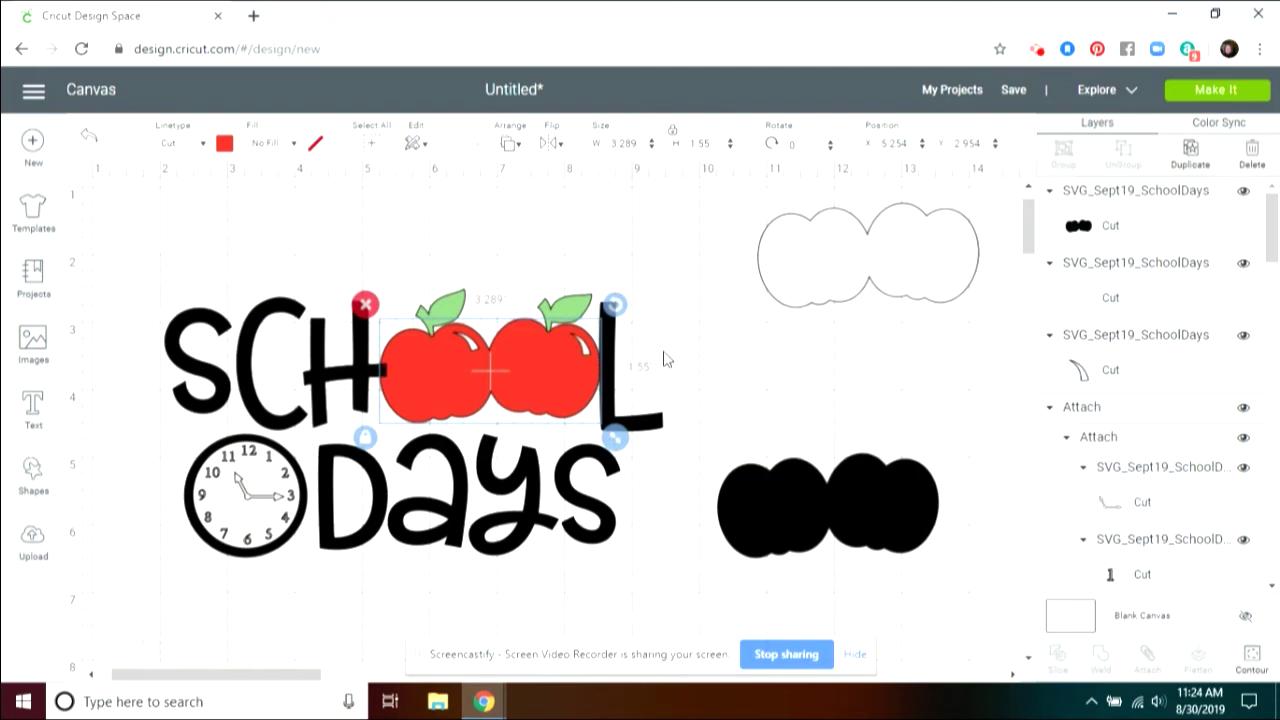
Slice the right apple's highlight out of the red apples.
click(584, 350)
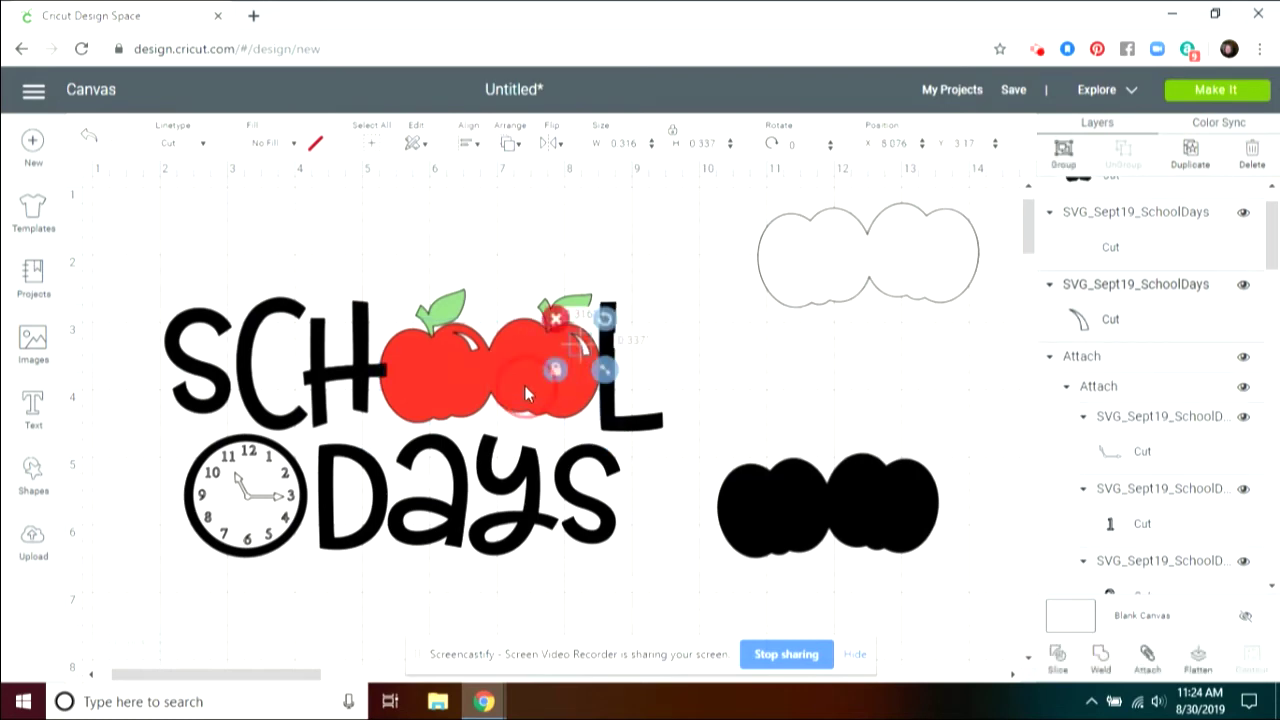
click(524, 385)
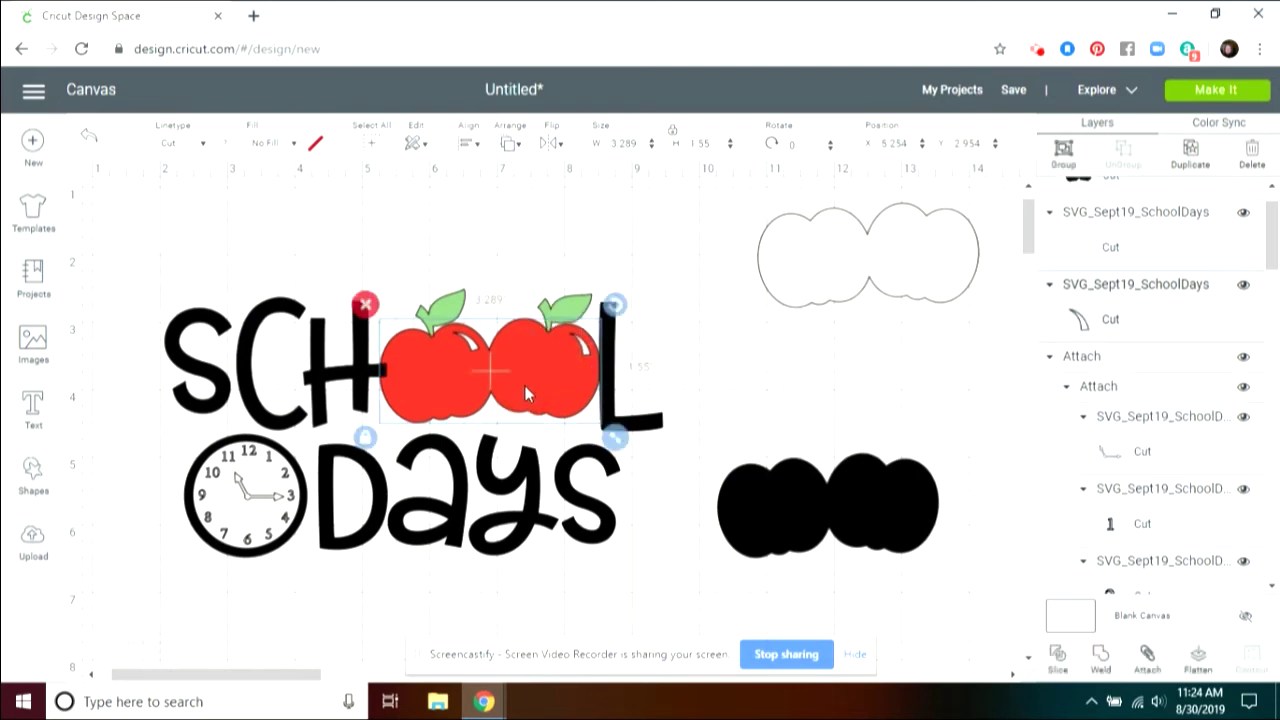
click(1058, 660)
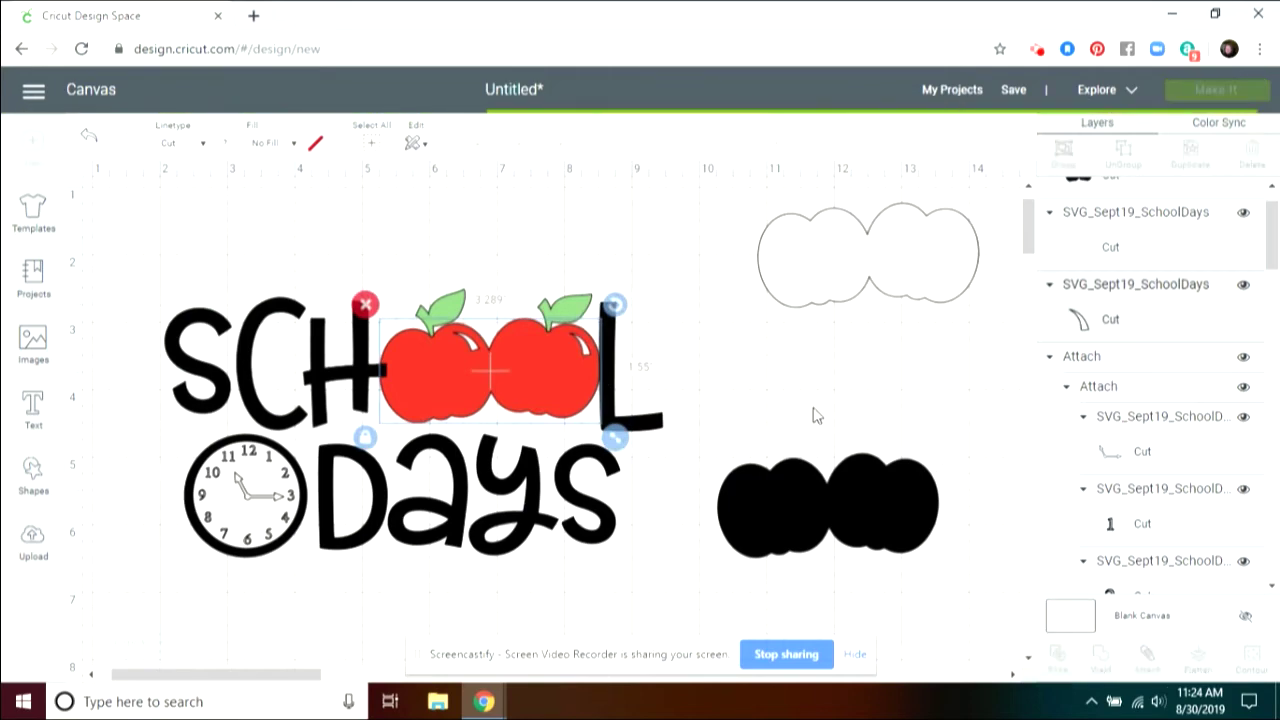
Delete the right apple's leftover scrap and move the sliced red apples onto the white outline.
click(579, 349)
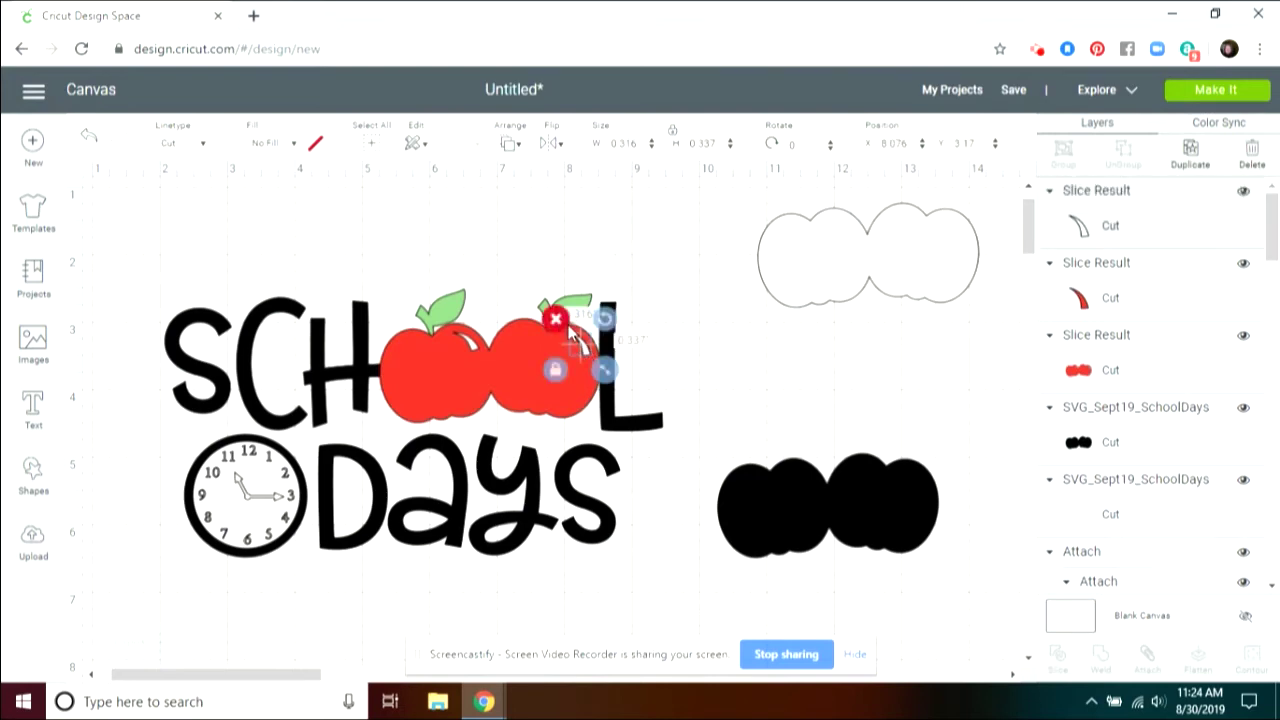
click(555, 319)
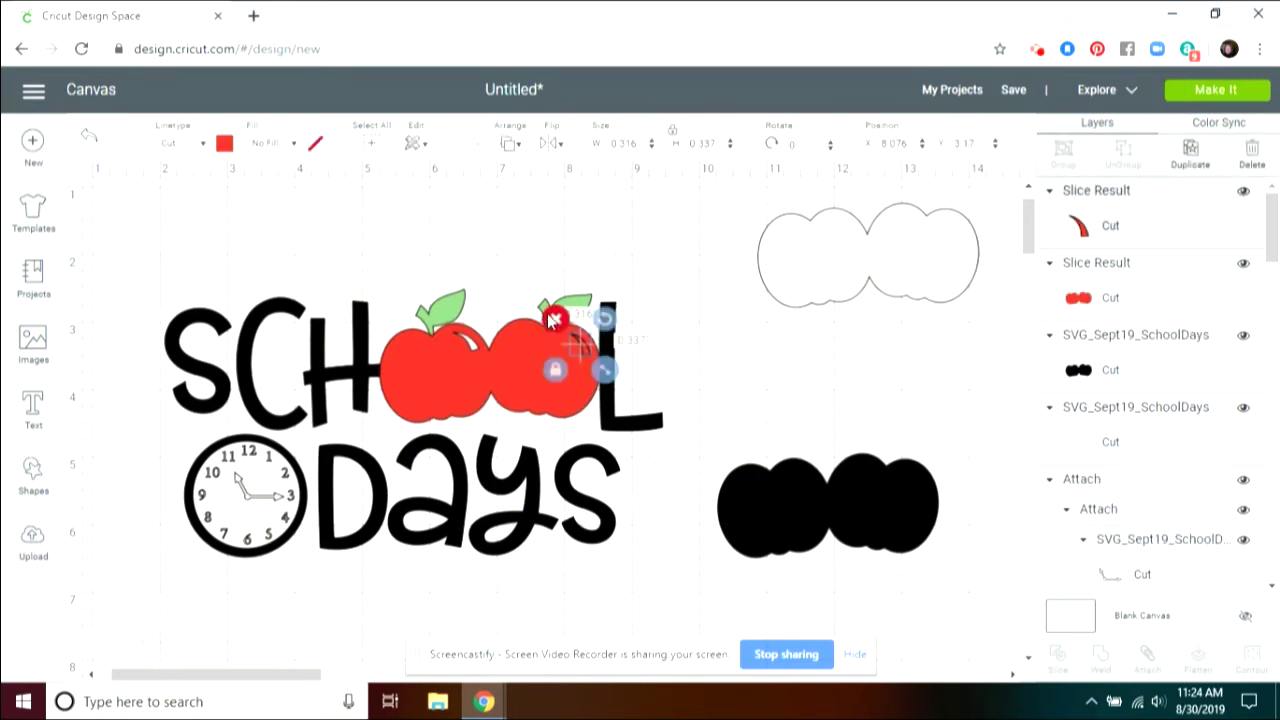
click(555, 319)
drag(564, 368, 928, 256)
drag(847, 250, 846, 240)
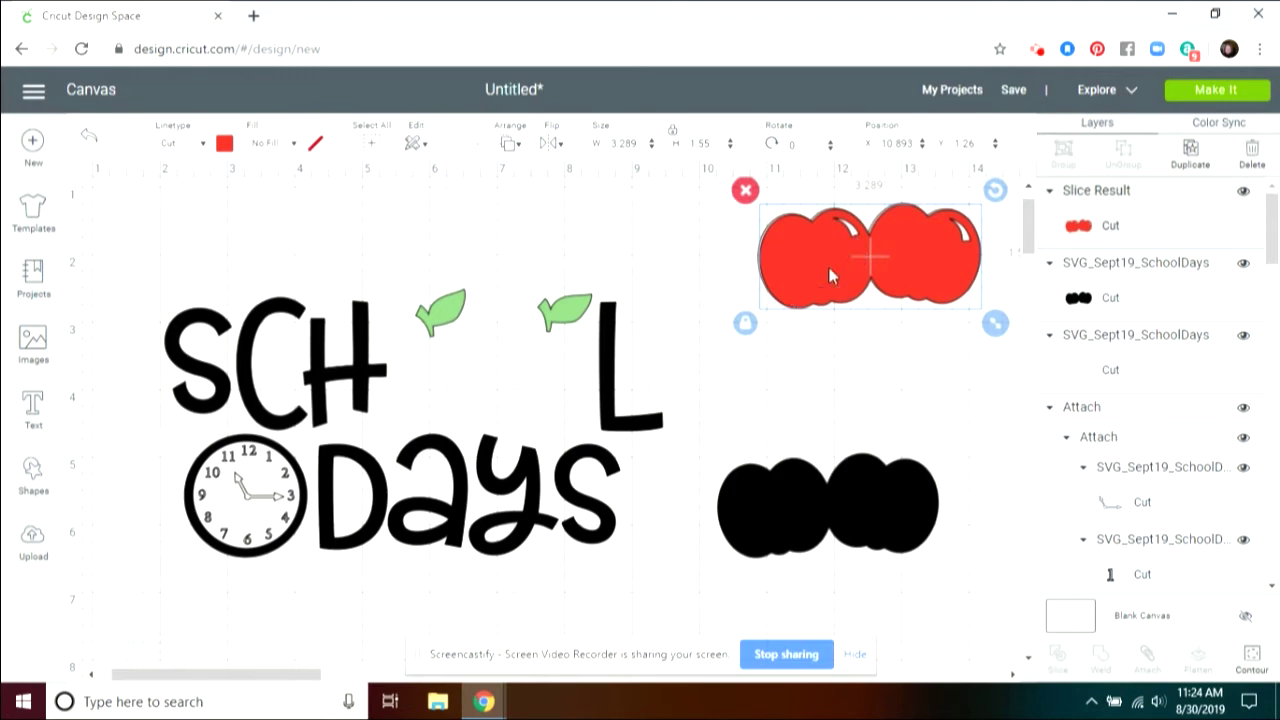
click(570, 318)
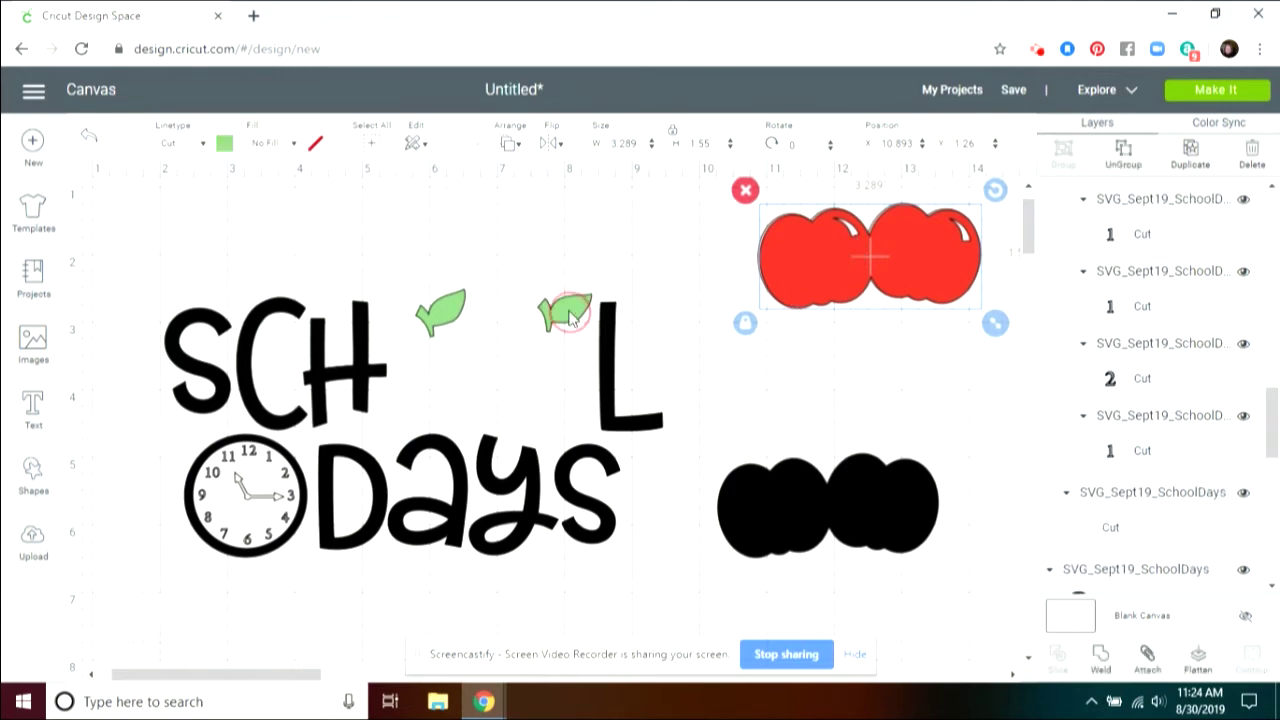
Duplicate the leaf group onto the red apples and set the black apples into SCHOOL at 5.254, 2.954.
click(1190, 150)
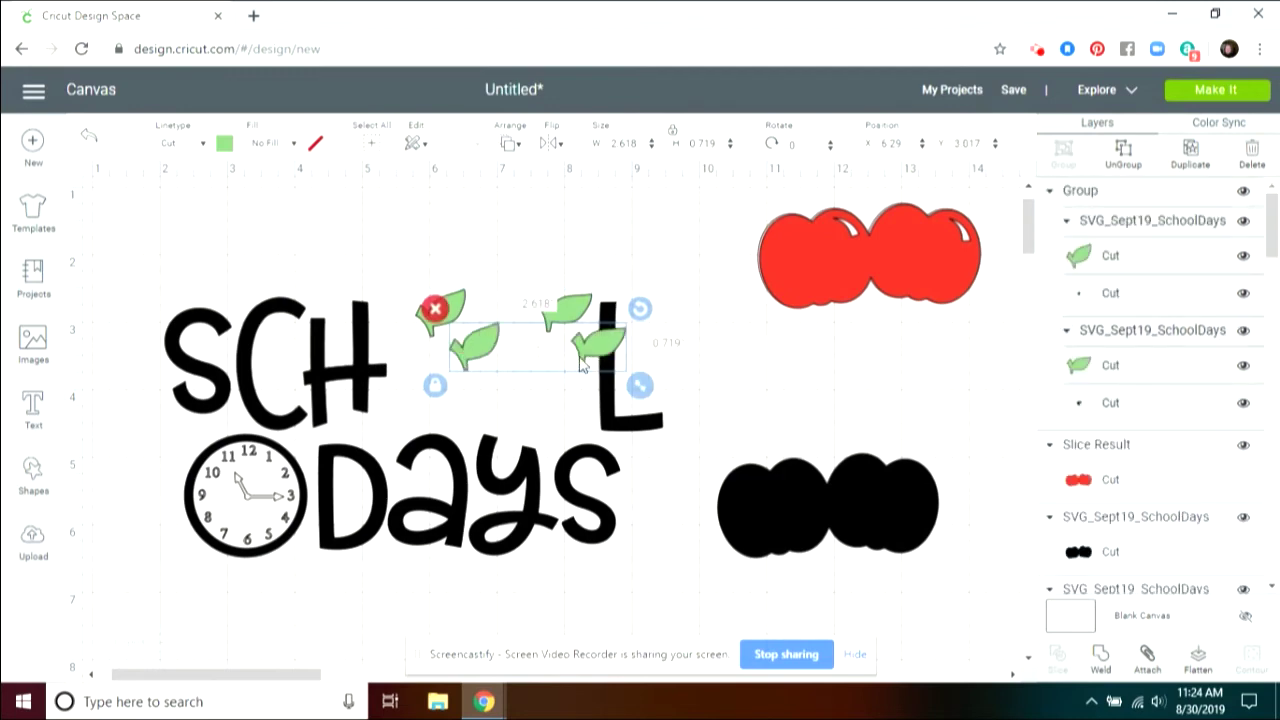
drag(597, 355, 980, 219)
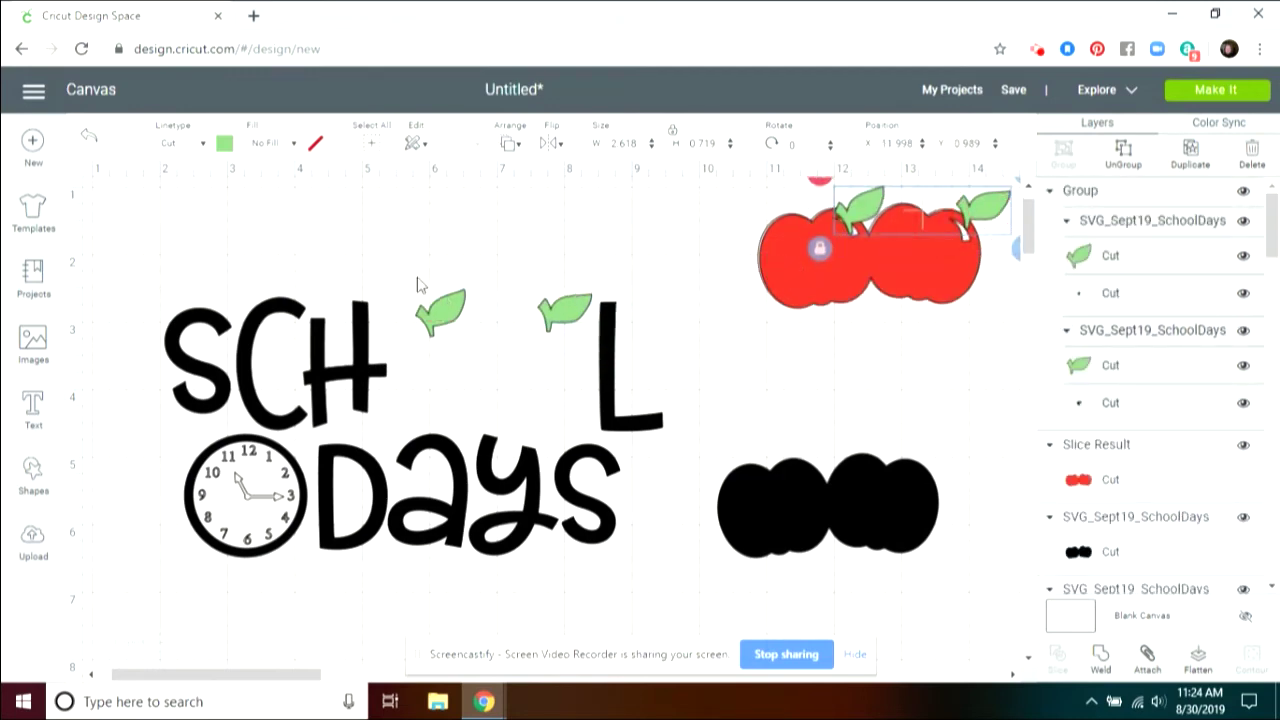
drag(757, 508, 412, 362)
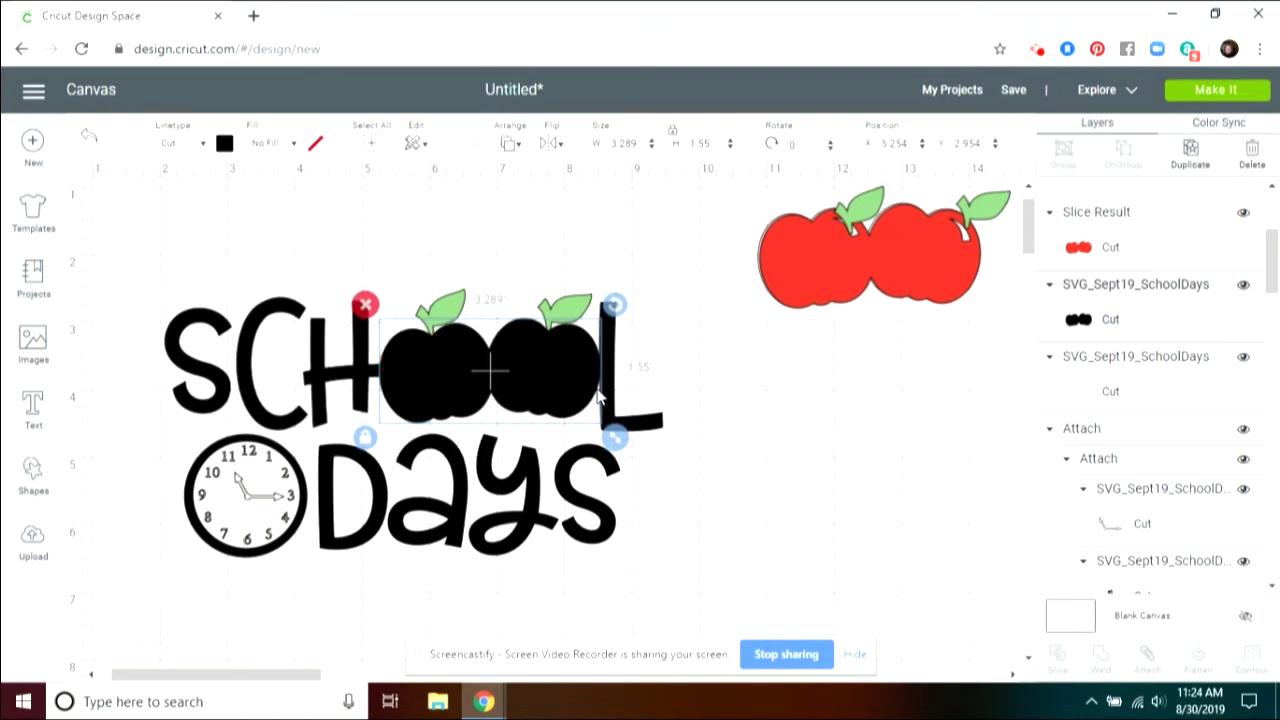
click(925, 482)
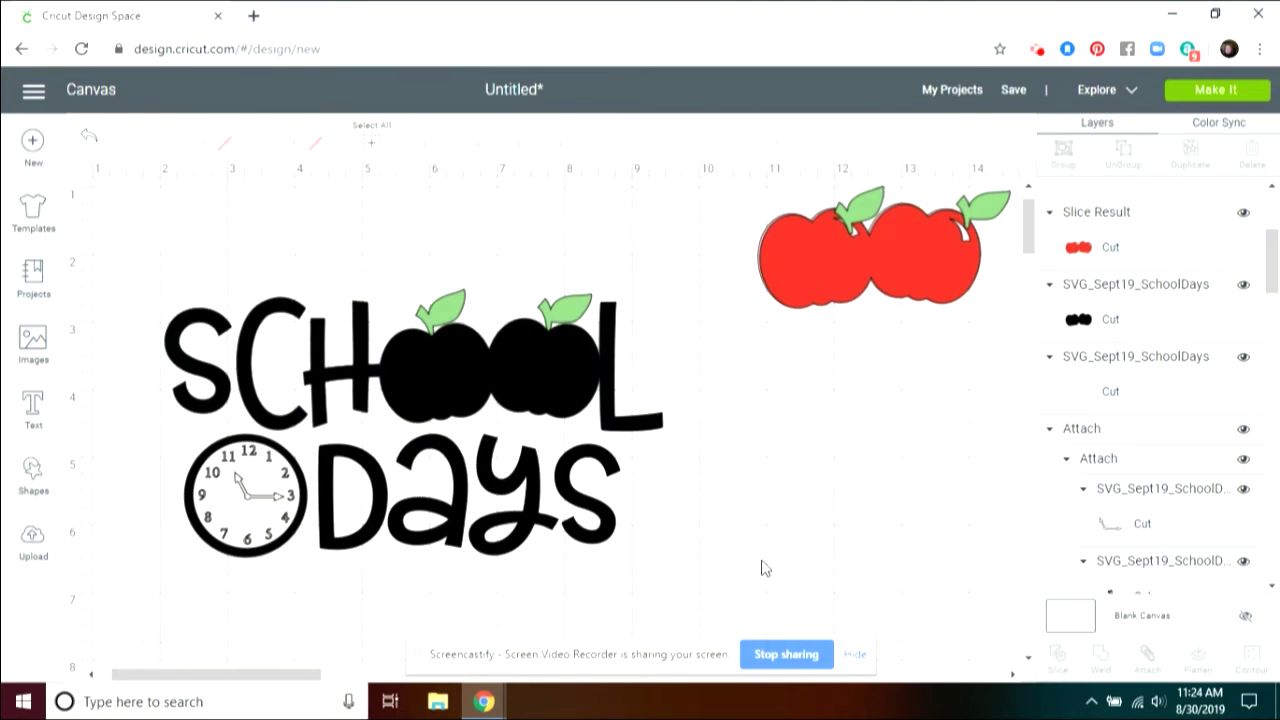
Ungroup SCH, nudge the C toward the H, and tilt the S to 356.3°.
click(358, 380)
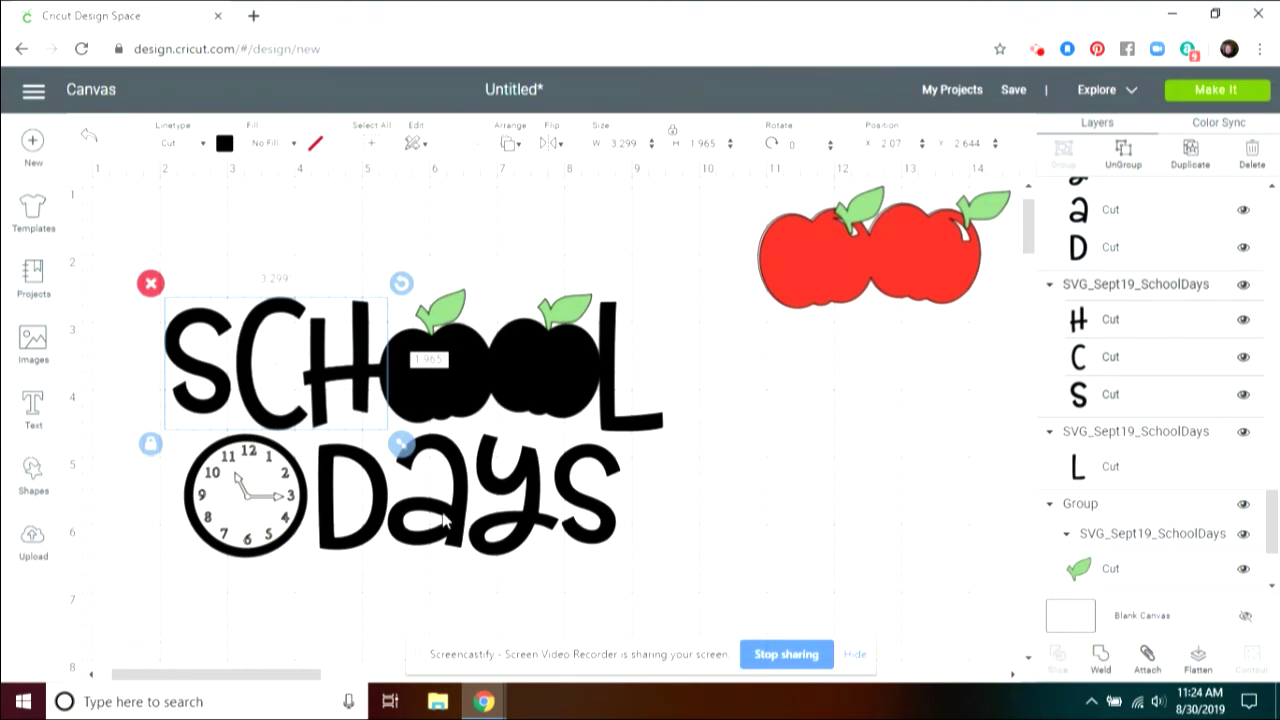
click(1123, 148)
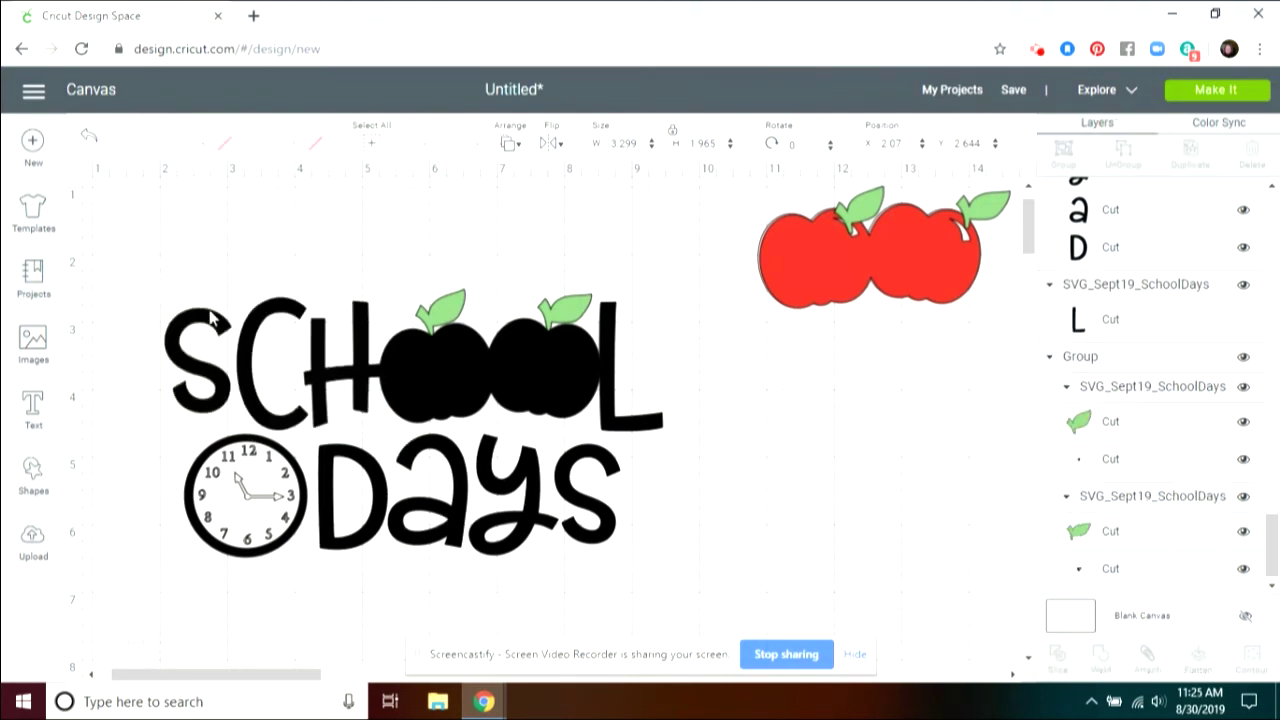
click(236, 362)
click(241, 362)
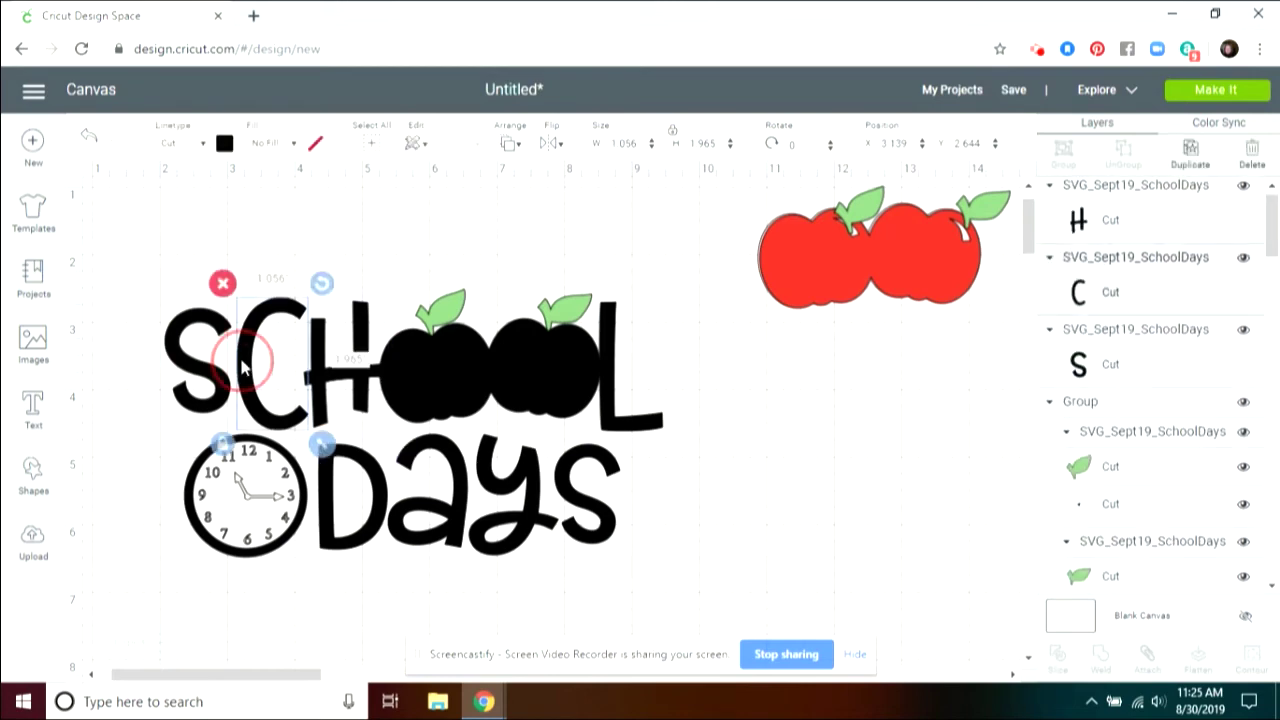
mouse_move(241, 362)
mouse_down()
mouse_move(250, 368)
mouse_move(212, 380)
mouse_move(230, 379)
mouse_up()
drag(264, 292, 260, 289)
drag(205, 380, 212, 370)
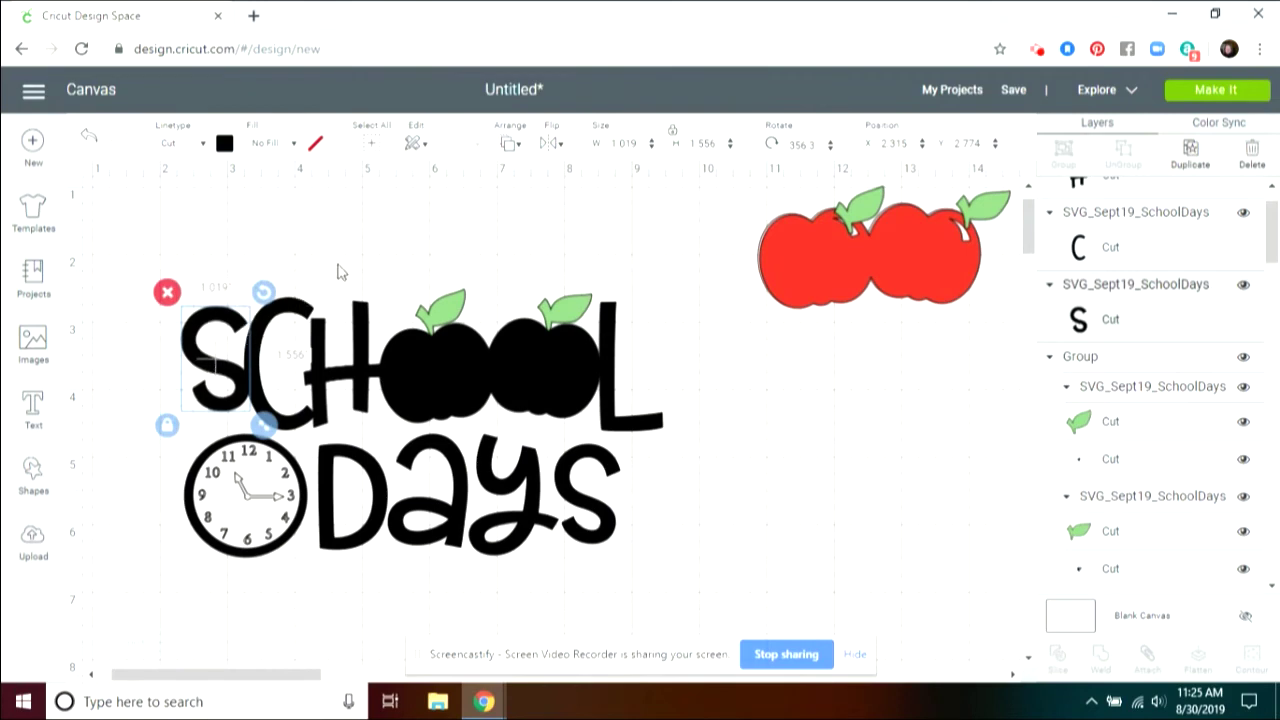
click(380, 258)
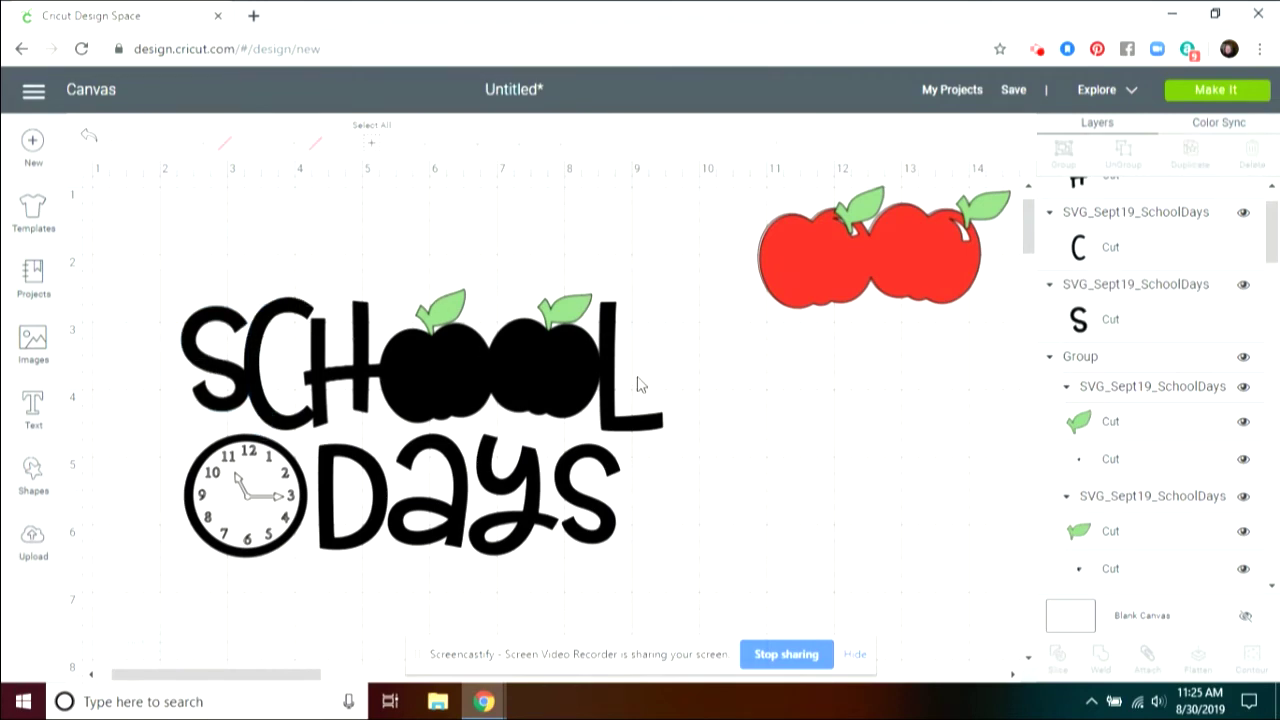
Ungroup Days, restore the accidentally deleted letters, tilt the y and shift the s to 7.454, 4.832.
click(542, 507)
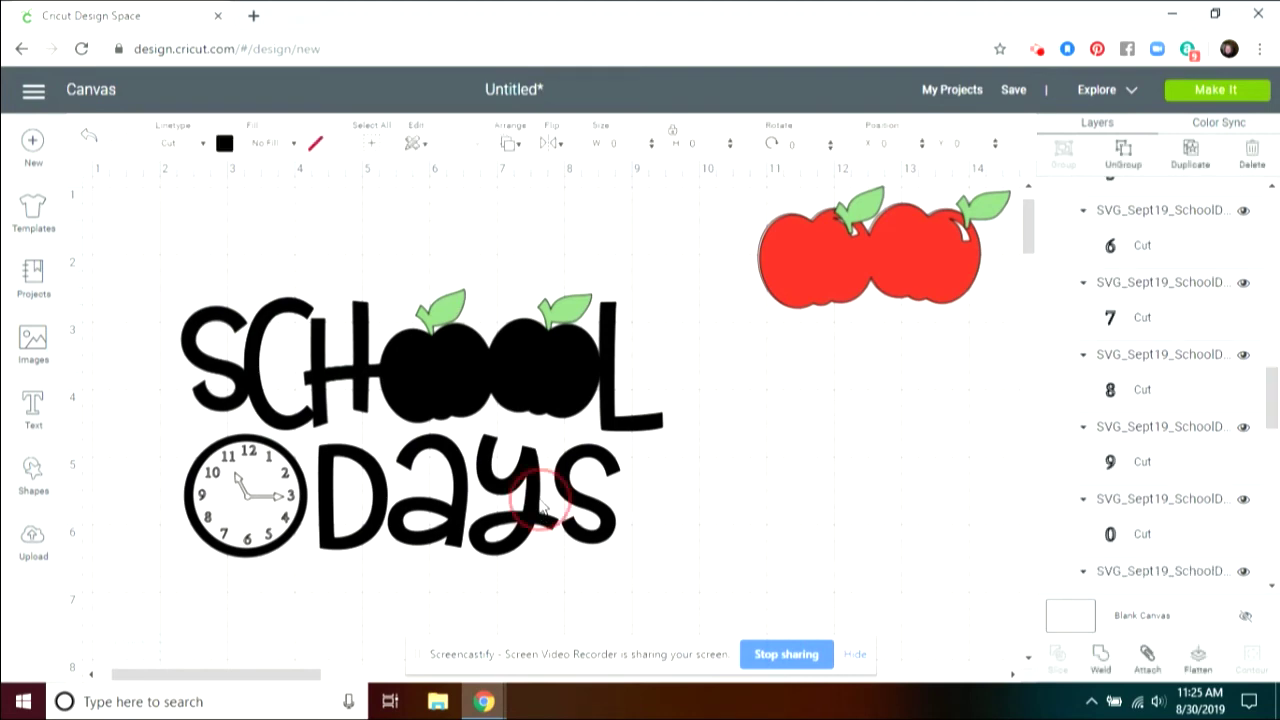
click(1123, 152)
key(Delete)
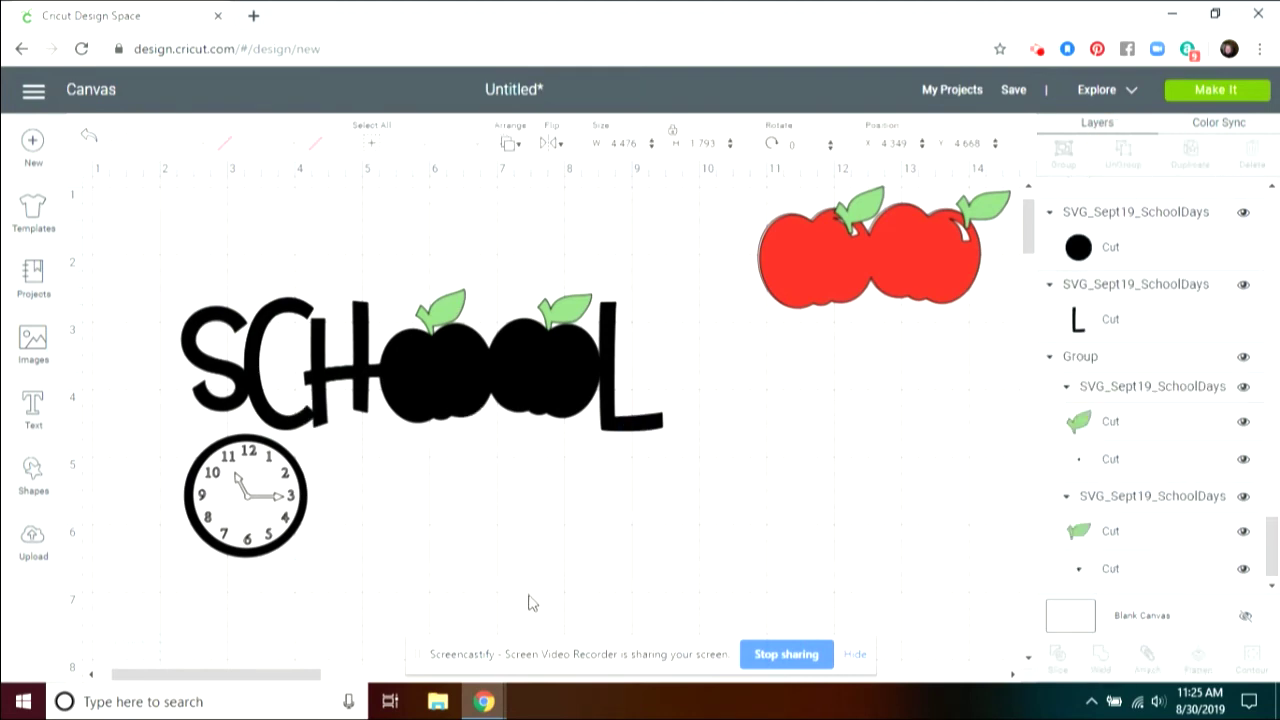
key(ctrl+z)
click(450, 518)
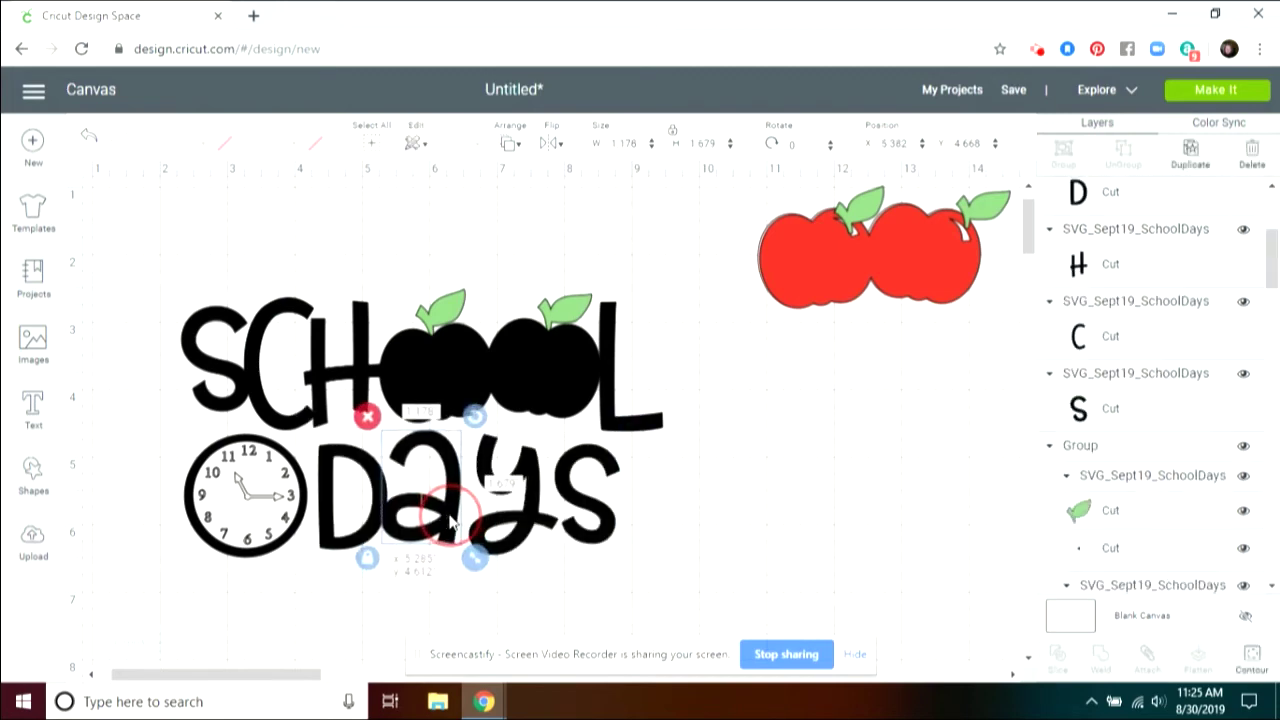
click(505, 543)
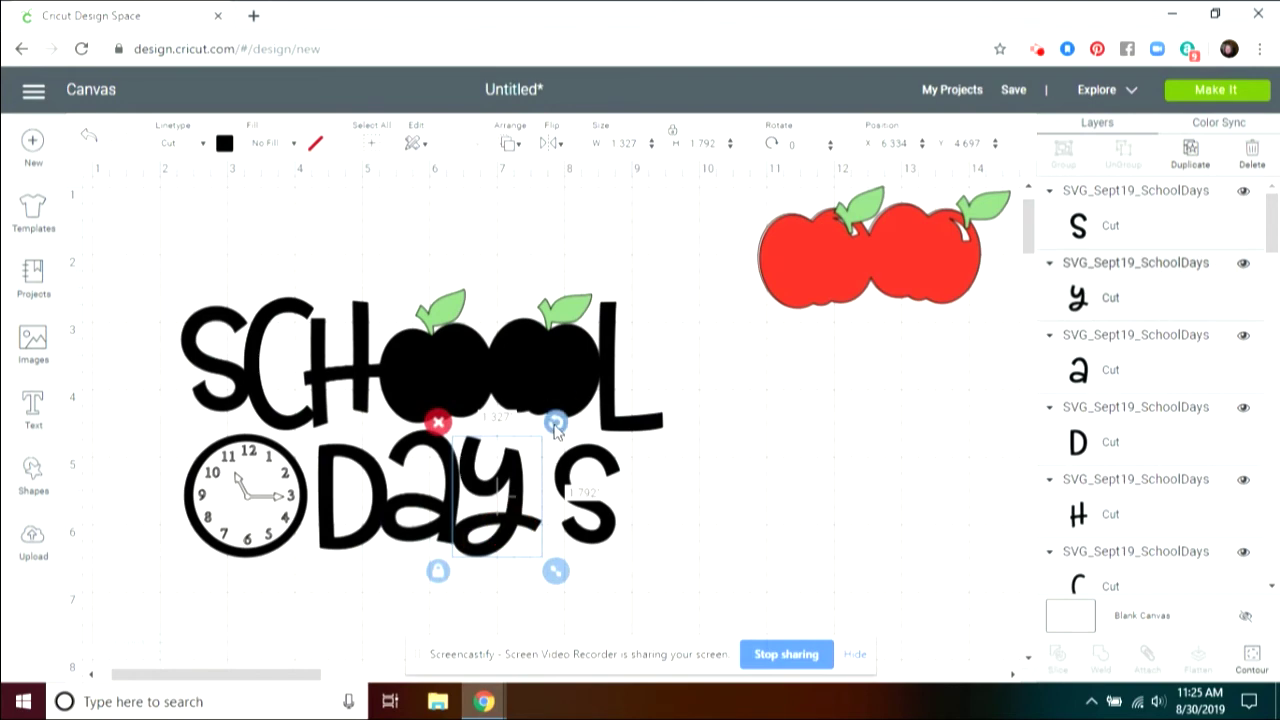
drag(556, 426, 560, 430)
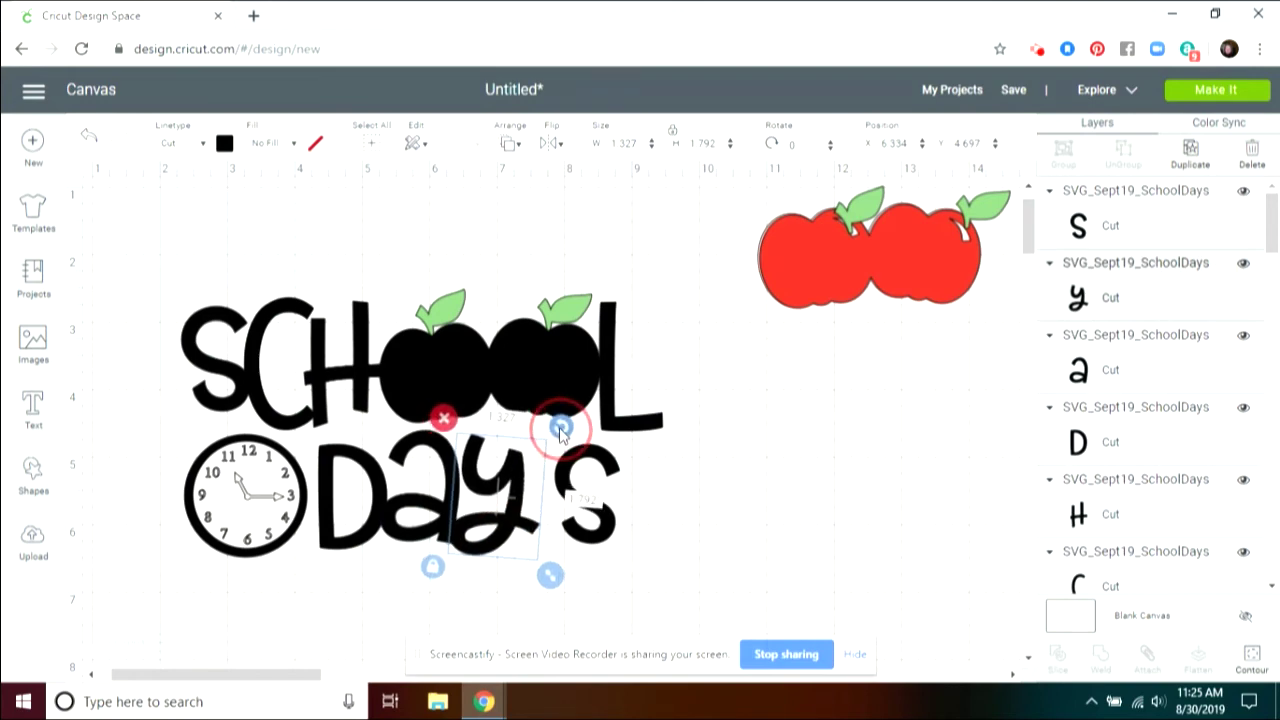
click(584, 522)
drag(584, 524, 584, 528)
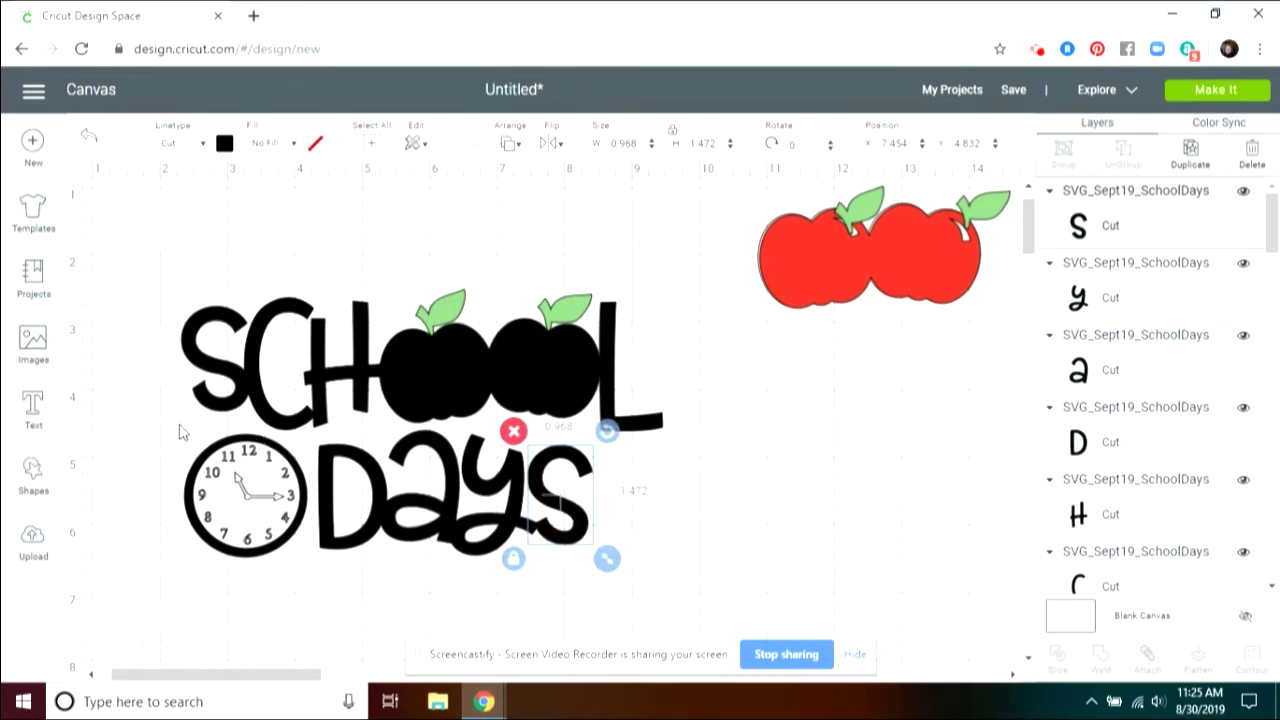
Marquee-select the clock pieces.
drag(181, 432, 268, 553)
click(112, 452)
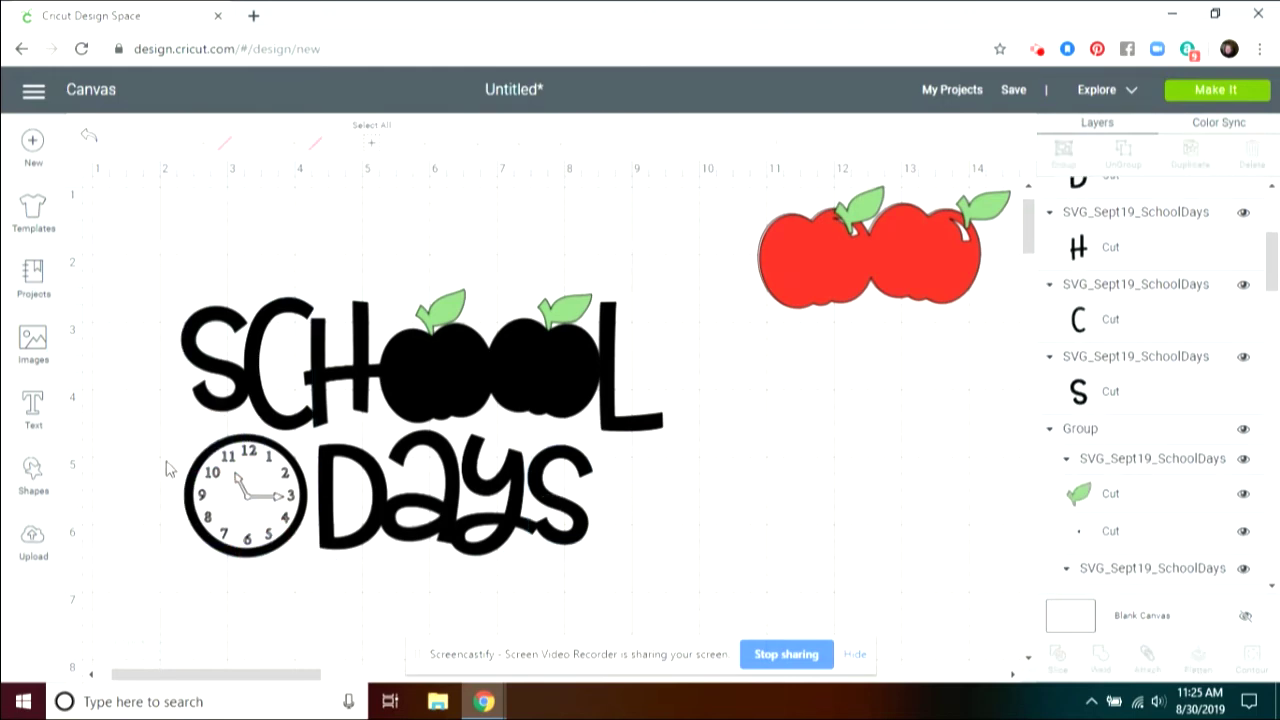
drag(167, 462, 965, 385)
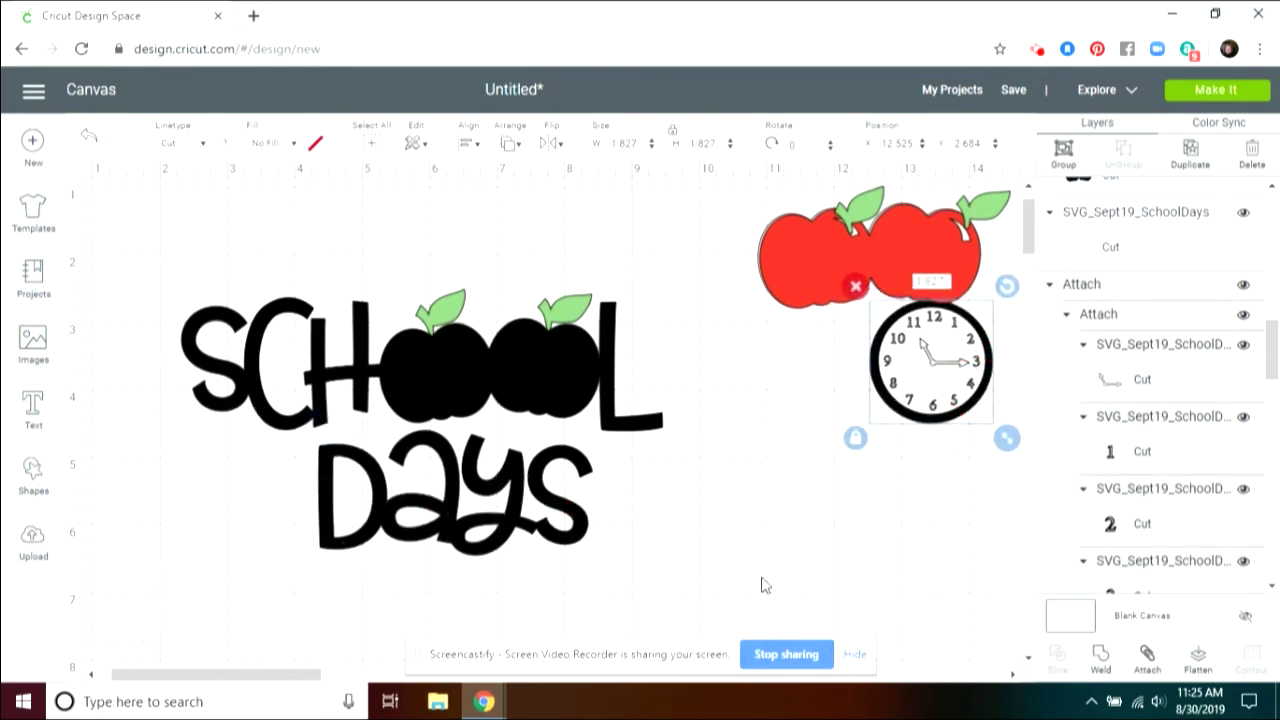
Weld the Days letters into one piece and move it up closer to SCHOOL.
click(167, 262)
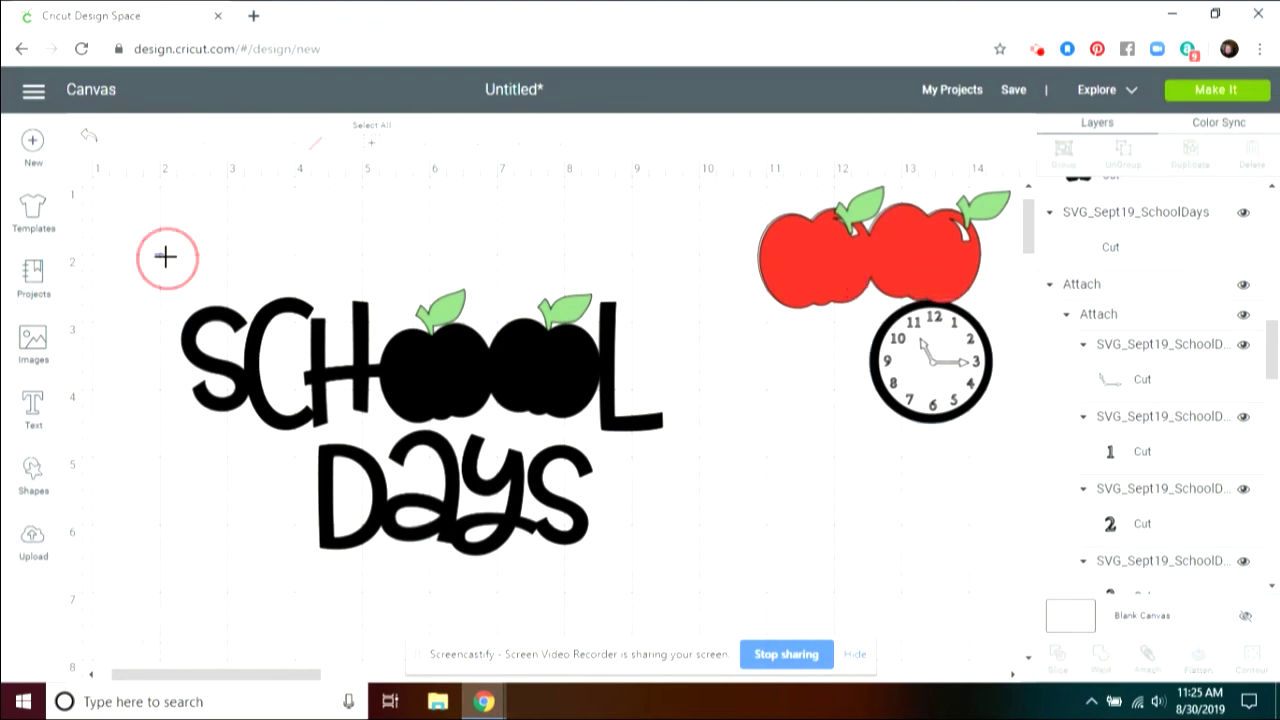
drag(286, 451, 644, 568)
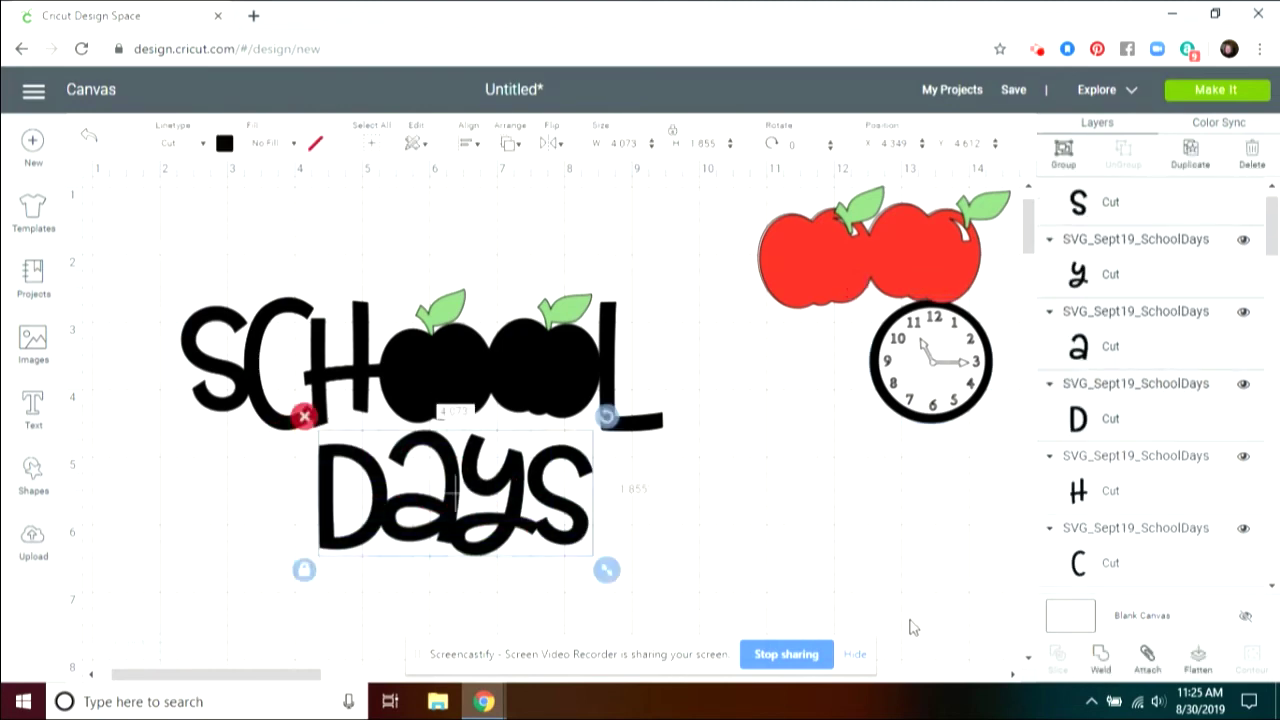
click(1097, 660)
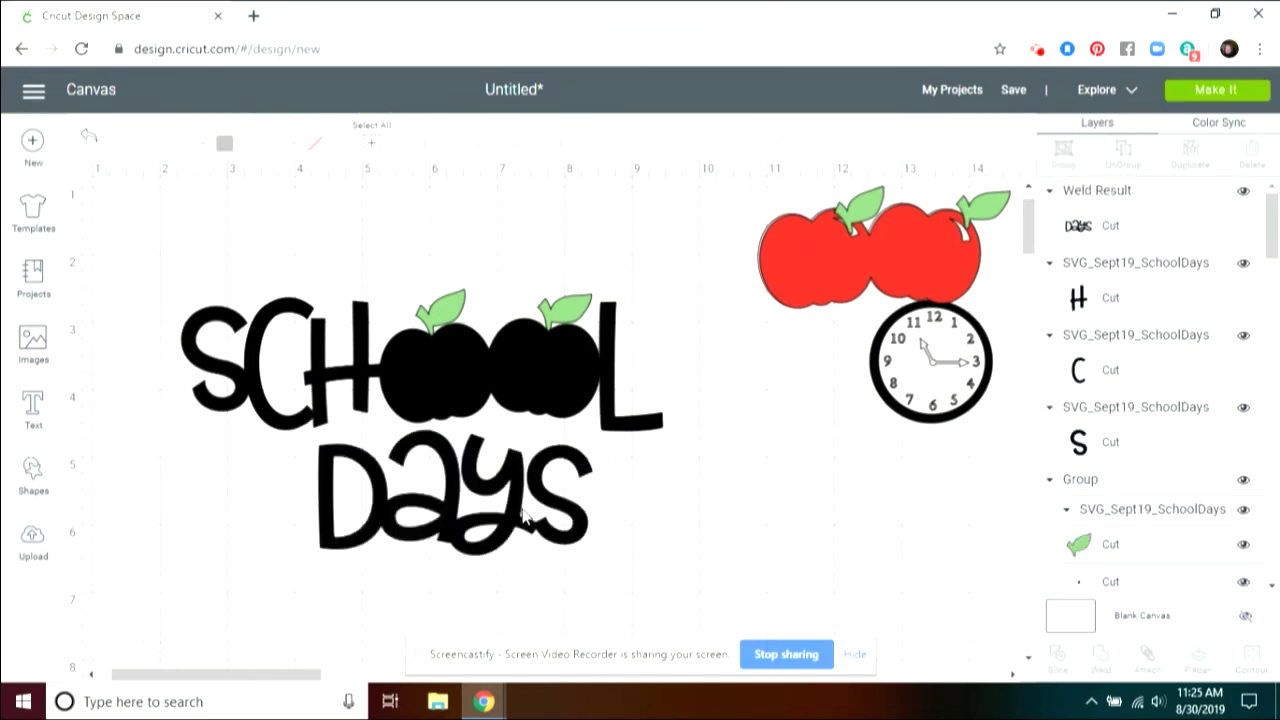
drag(538, 503, 535, 489)
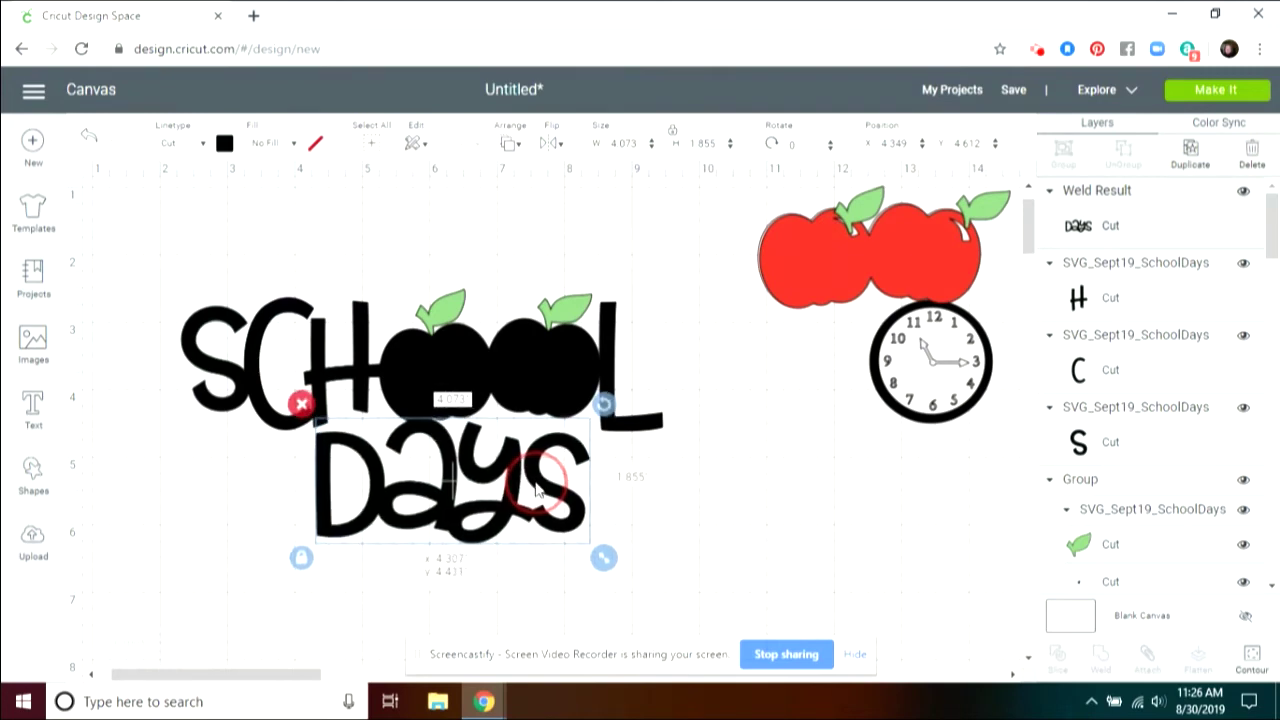
Weld the whole SCHOOL Days title into one piece and colour it black.
drag(122, 247, 706, 590)
click(1100, 658)
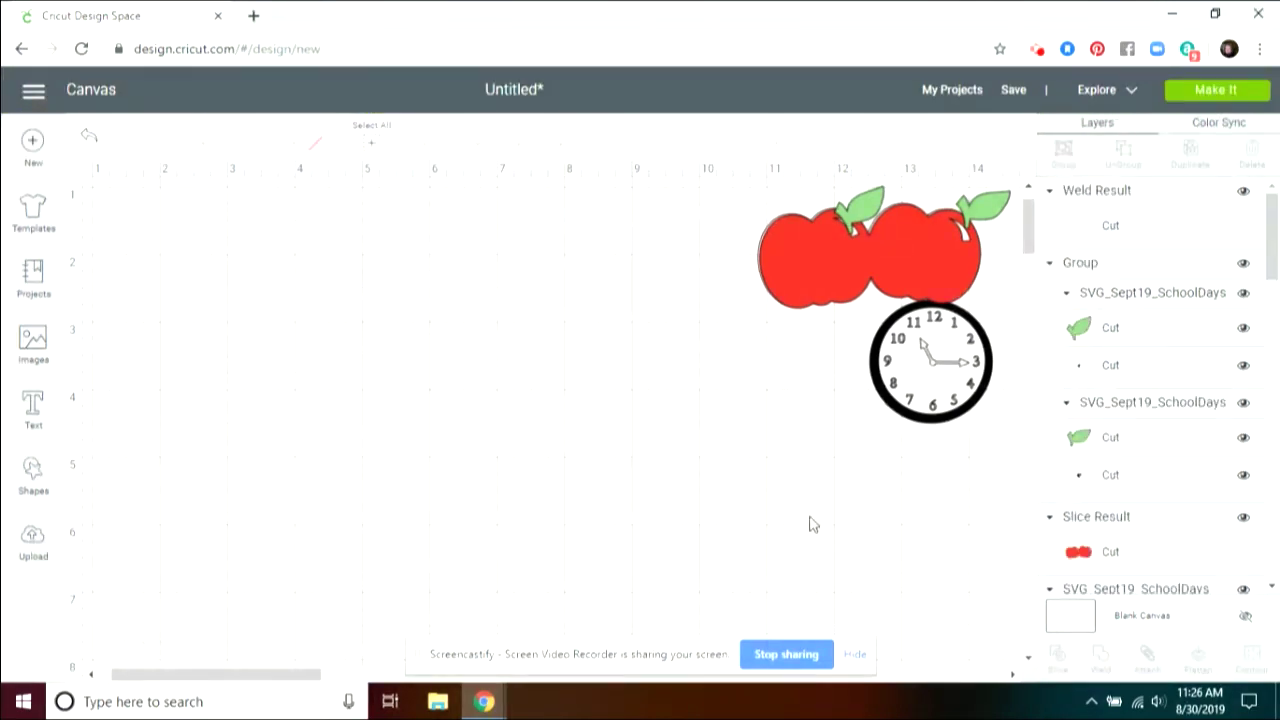
click(485, 398)
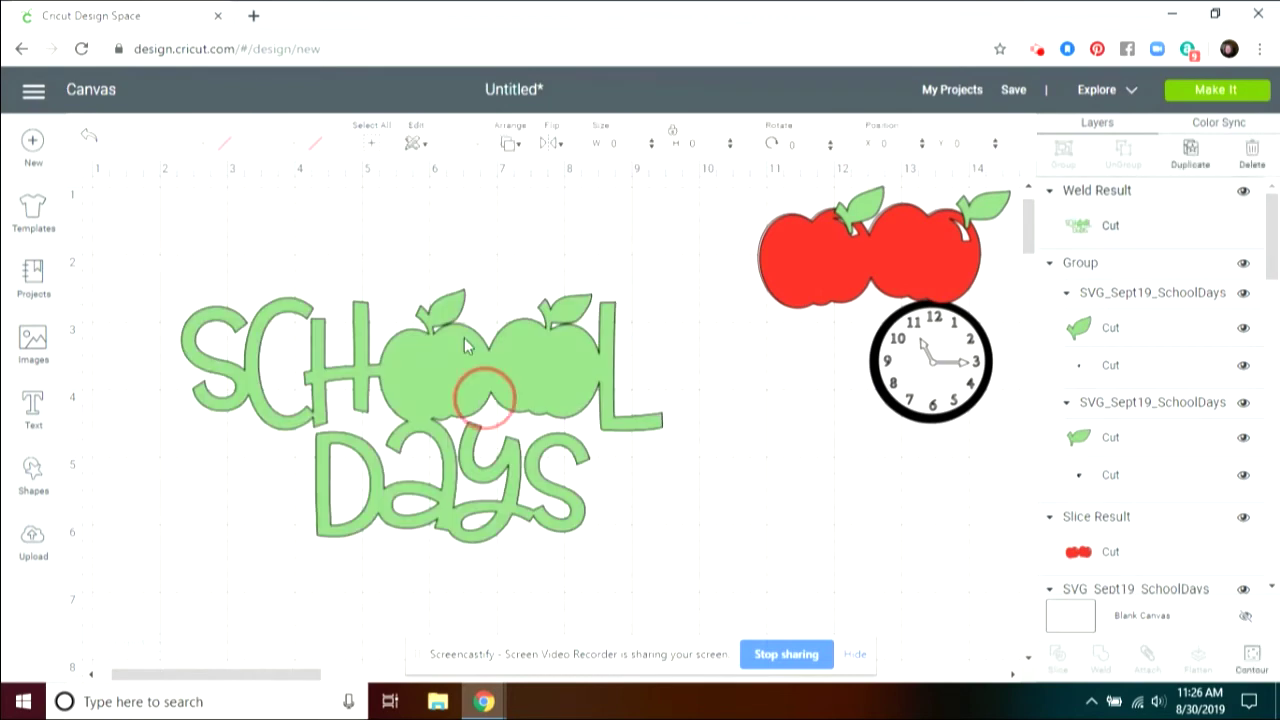
click(222, 146)
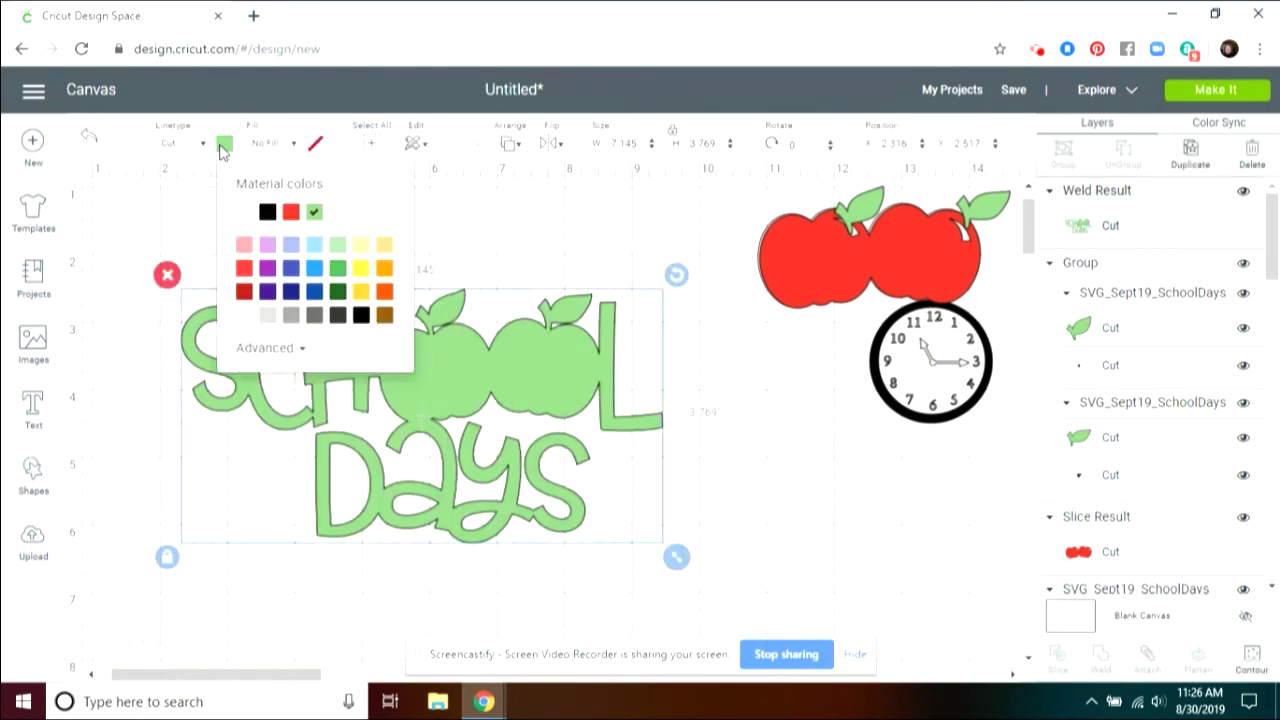
click(267, 211)
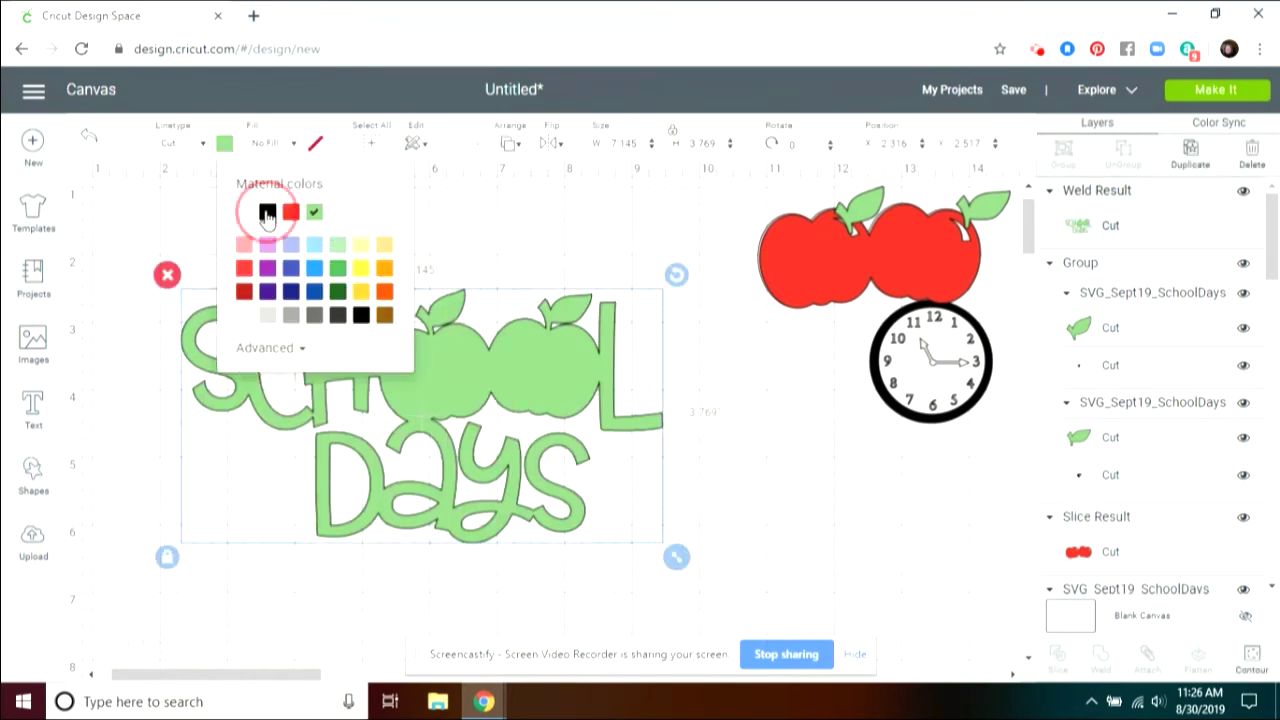
click(808, 516)
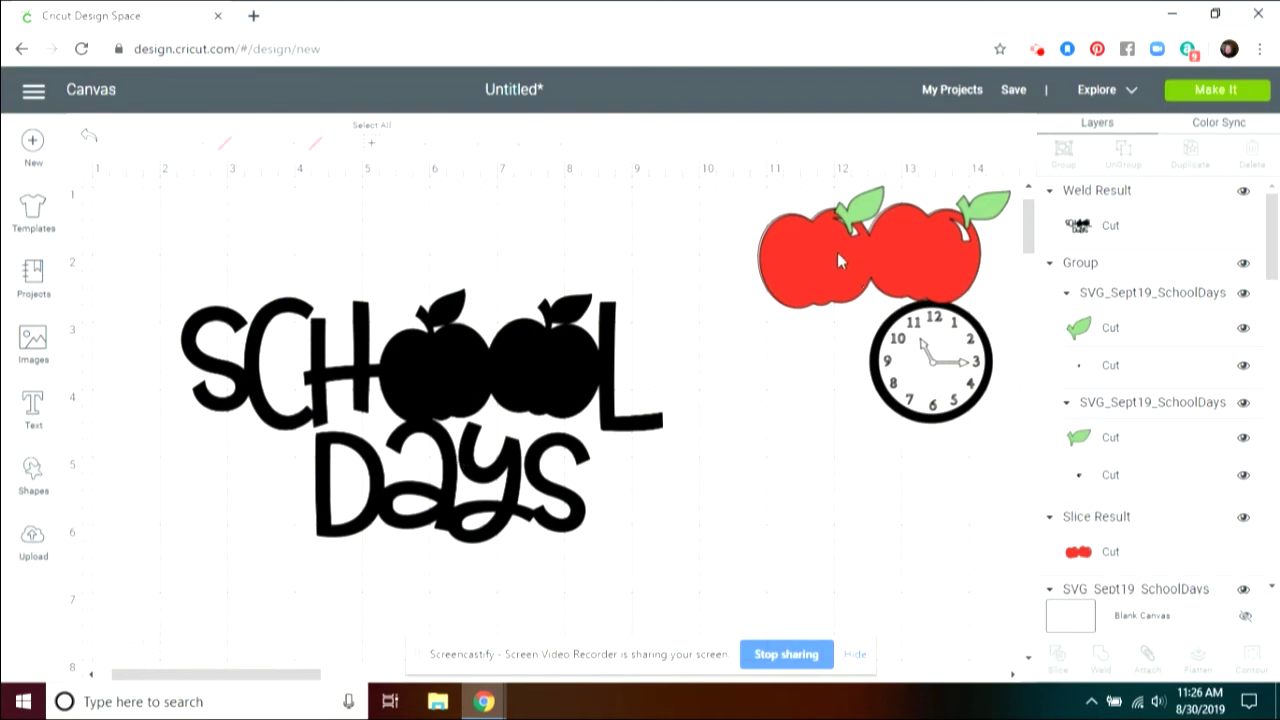
drag(811, 264, 799, 286)
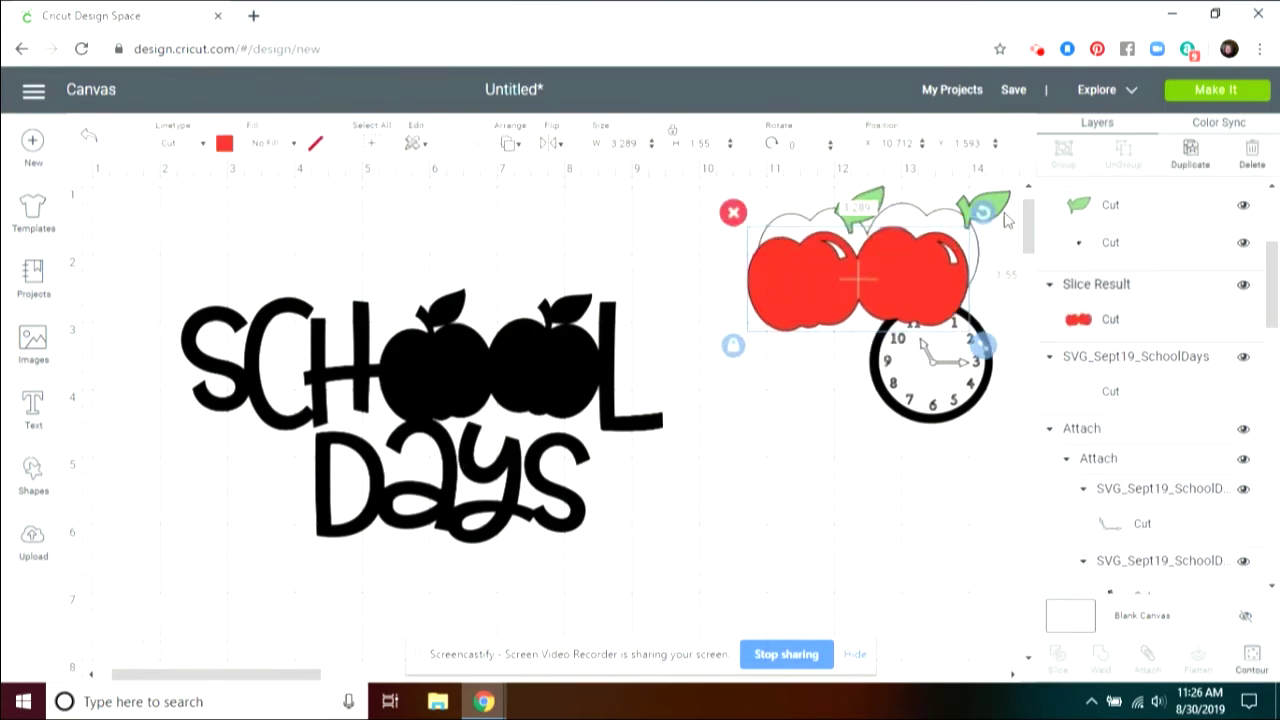
Place the green leaves on SCHOOL's apples and send the welded title to the back.
drag(995, 208, 583, 329)
click(355, 350)
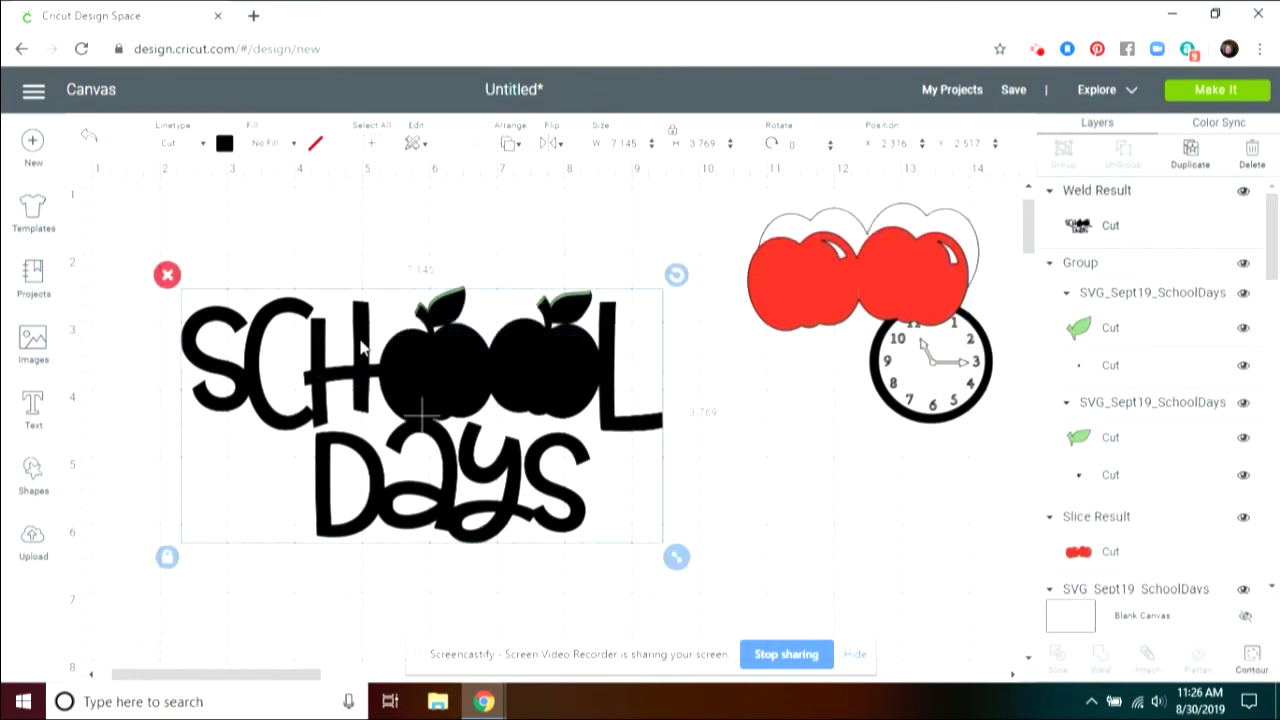
click(510, 143)
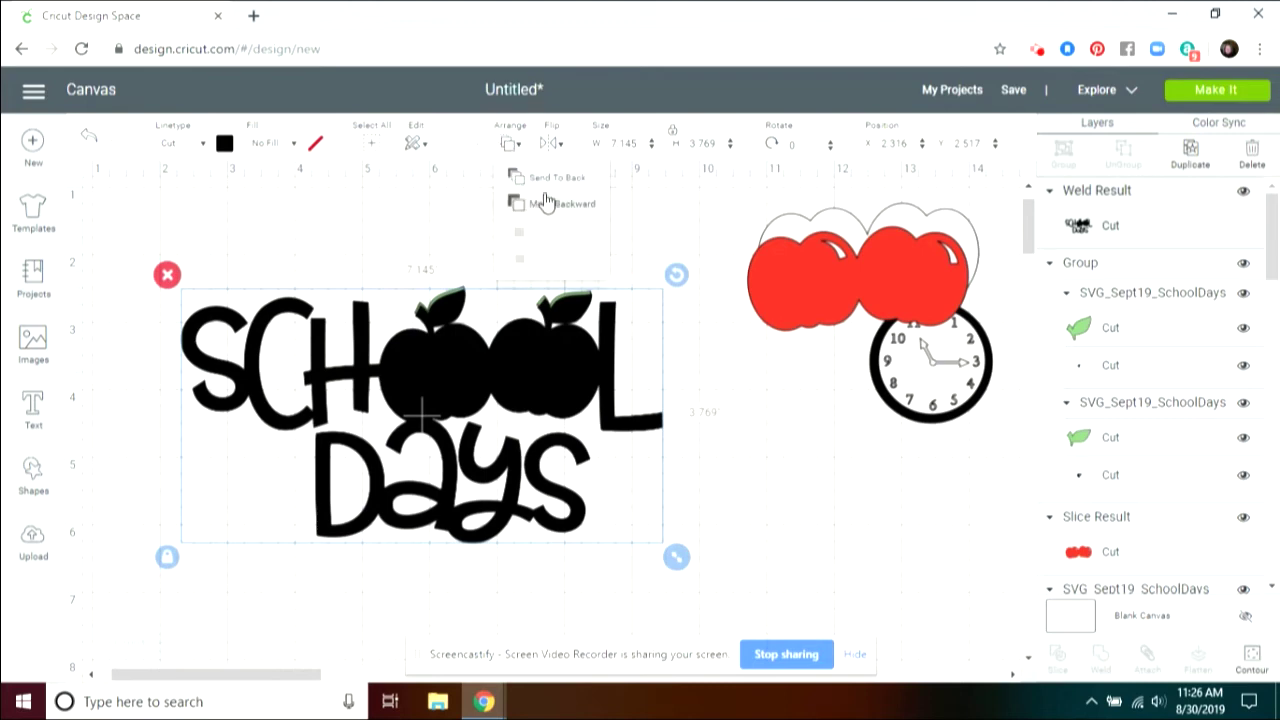
click(548, 184)
click(565, 305)
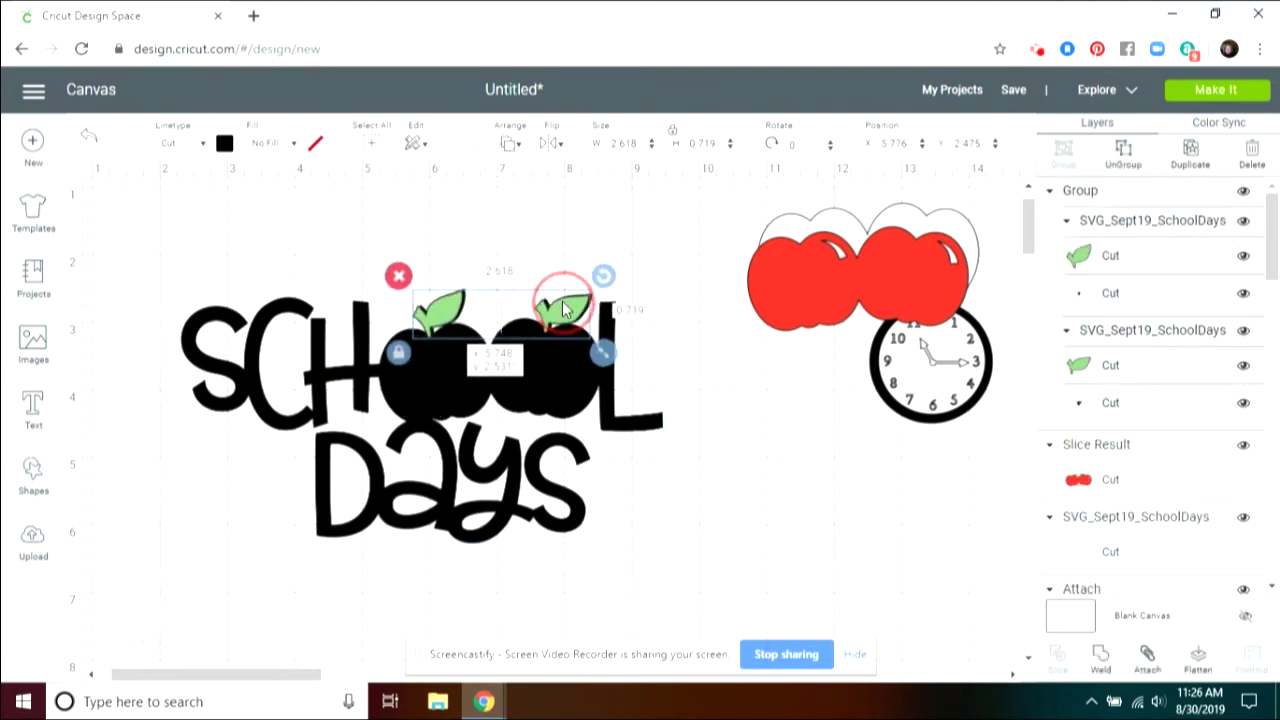
drag(562, 307, 566, 308)
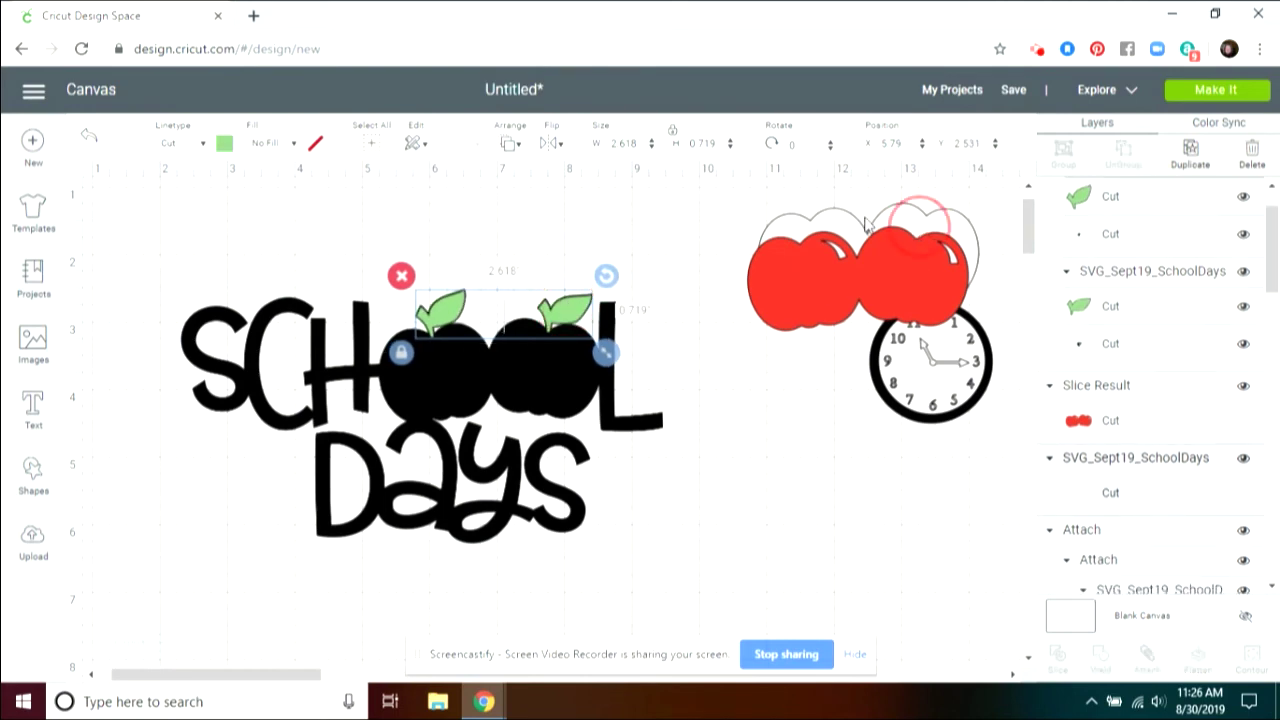
Stack the white apple outlines and sliced red apples over SCHOOL's double O.
drag(865, 232, 491, 339)
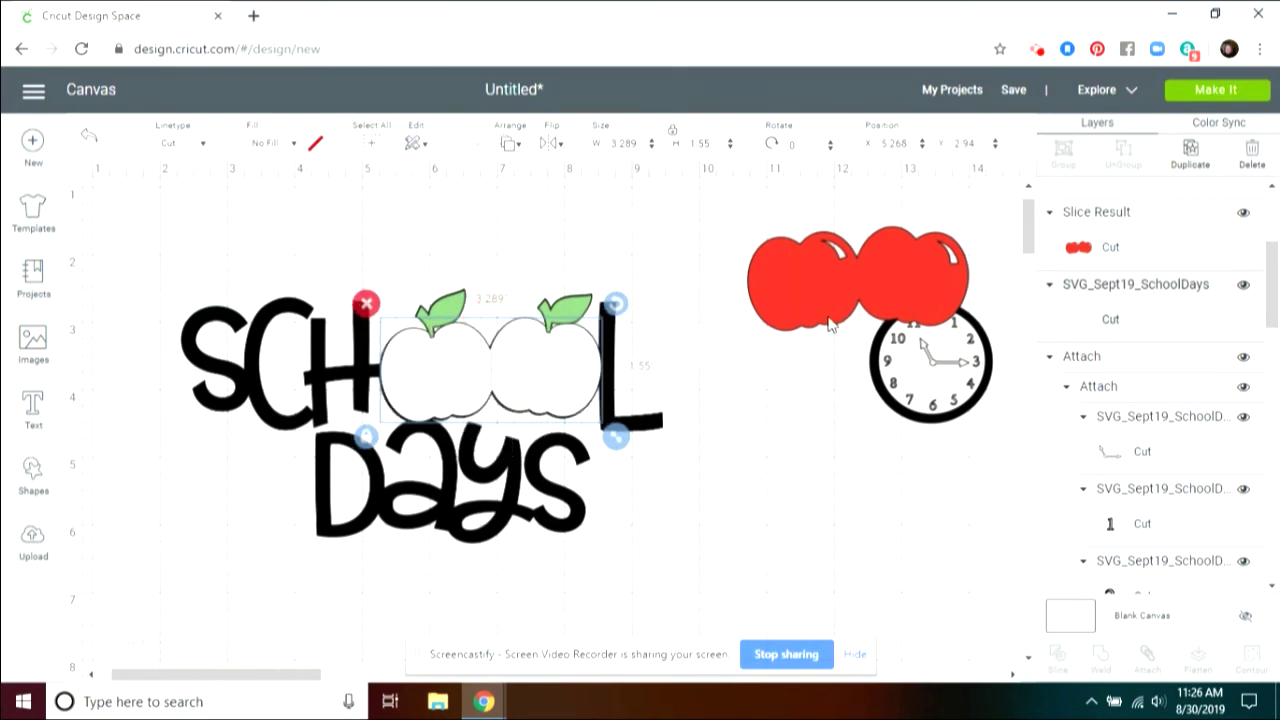
drag(829, 323, 462, 384)
drag(880, 287, 1000, 458)
scroll(1163, 234, down, 1)
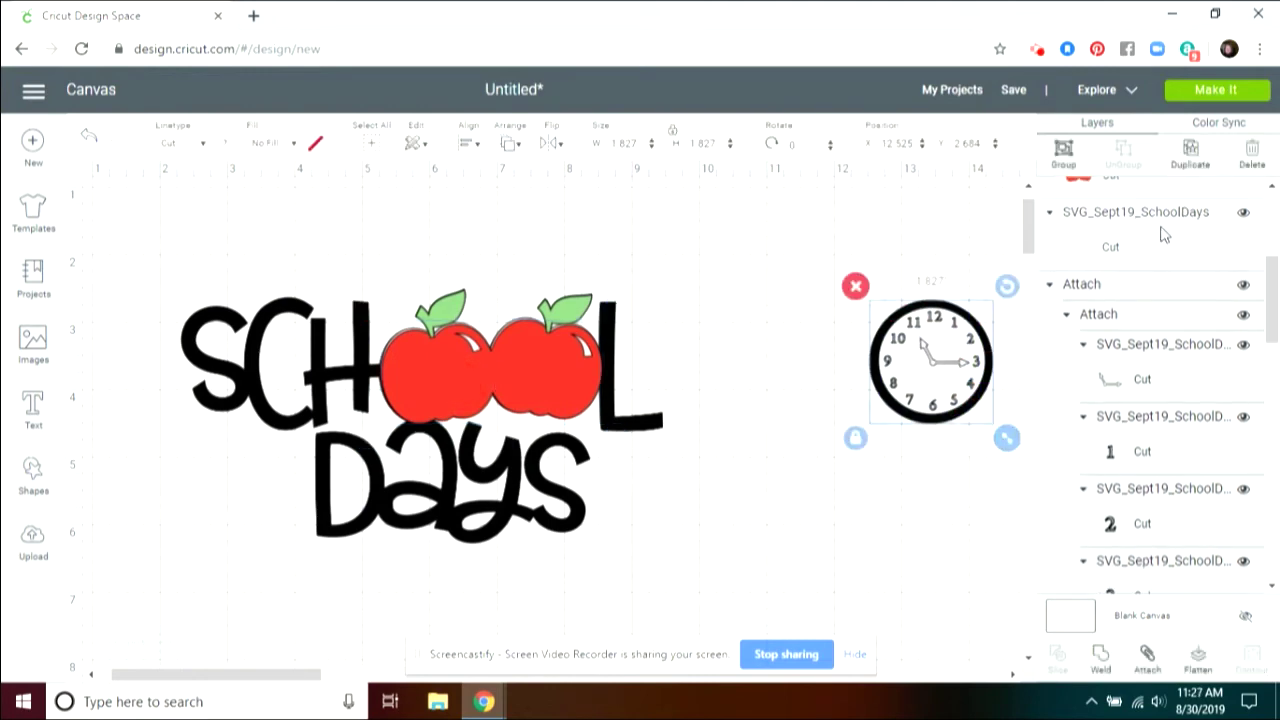
Group the clock, move it to the left of DAYS, and ungroup it.
click(1064, 150)
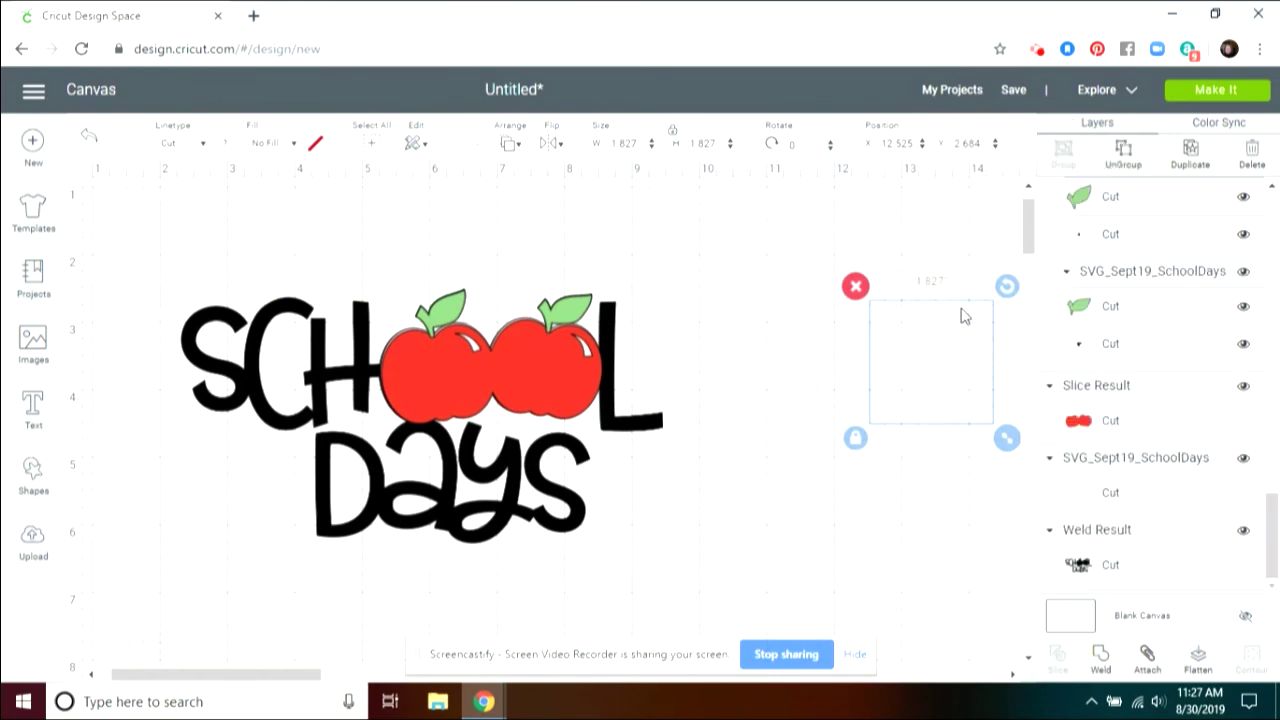
drag(943, 335, 267, 432)
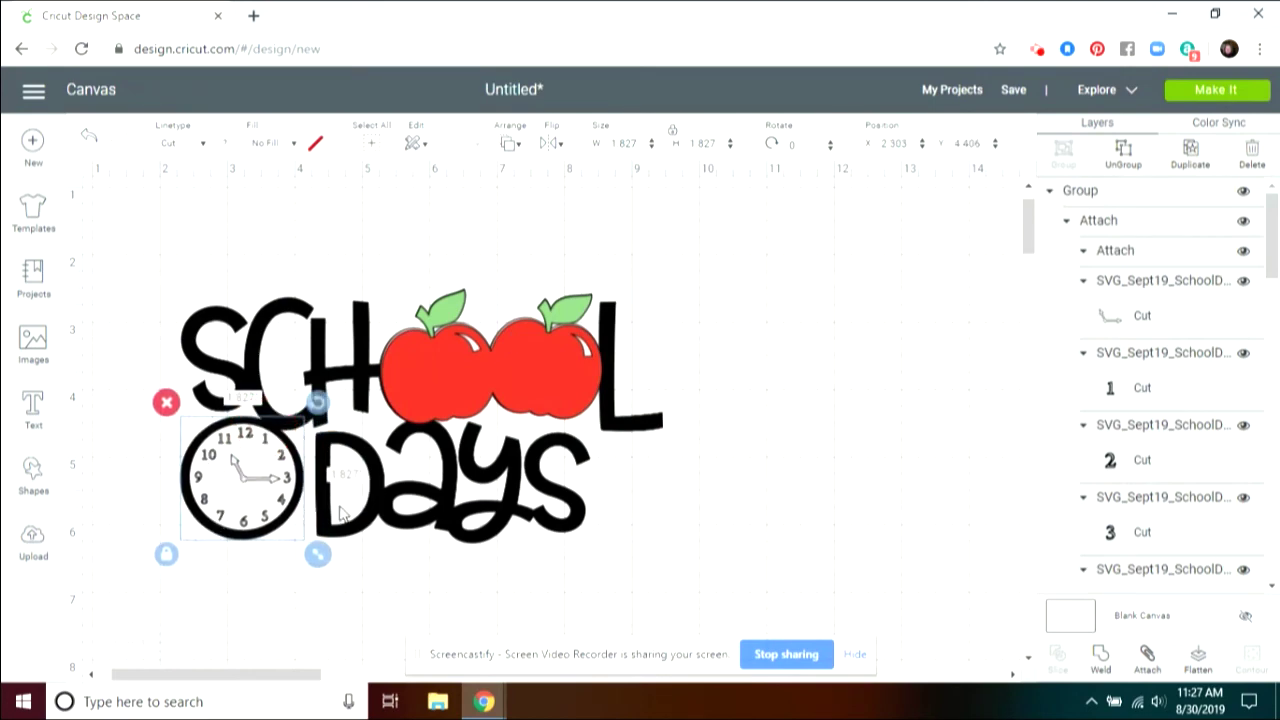
click(1124, 148)
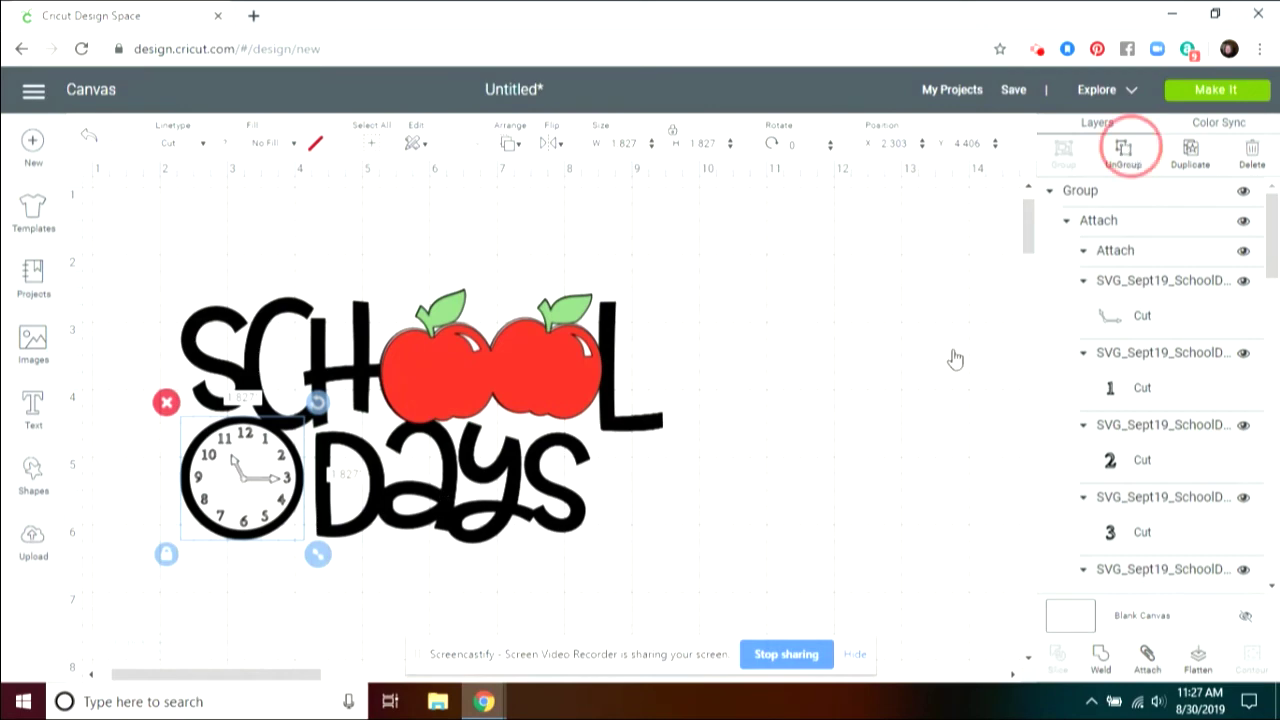
Weld the whole design, then undo the weld to keep the apples and clock coloured.
click(280, 530)
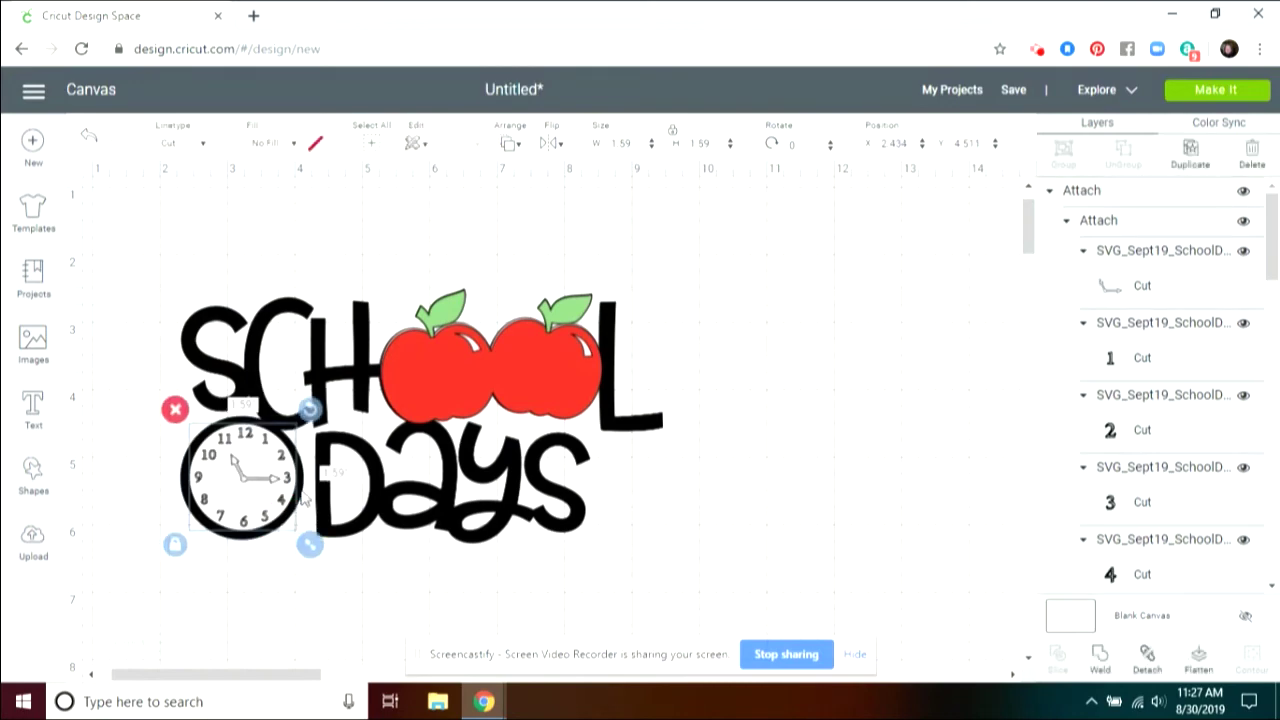
click(232, 544)
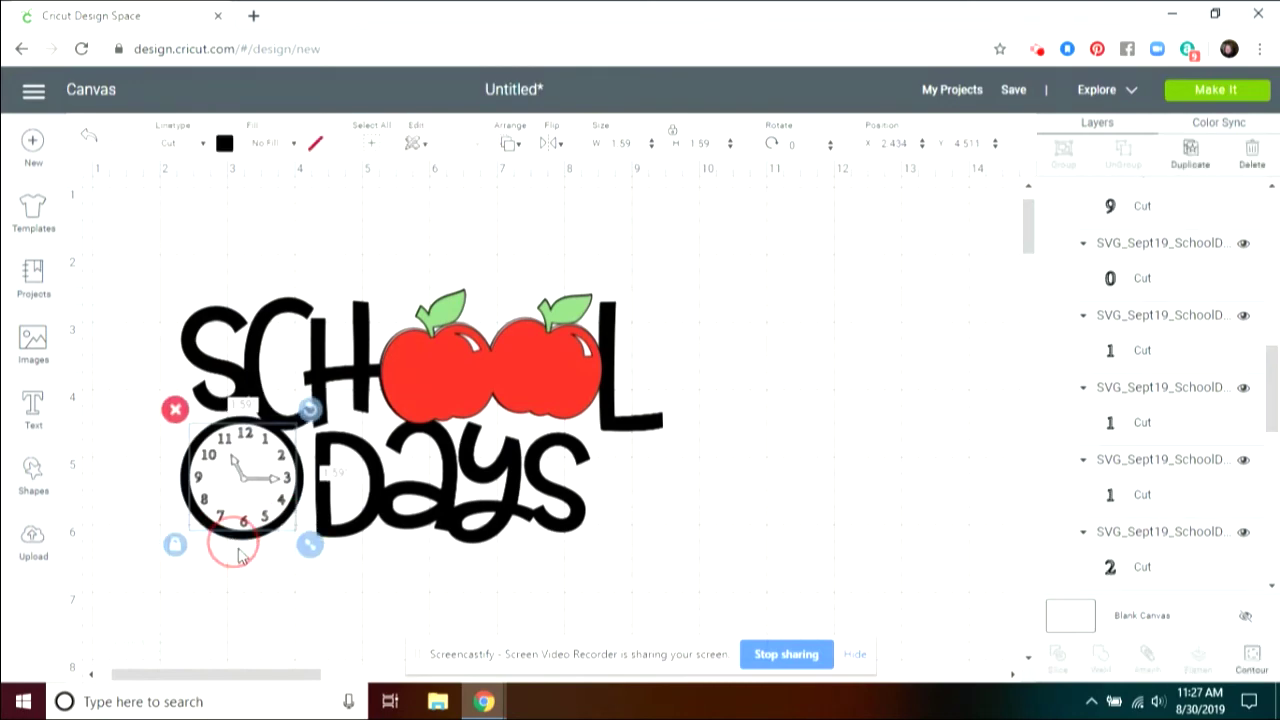
shift+click(316, 370)
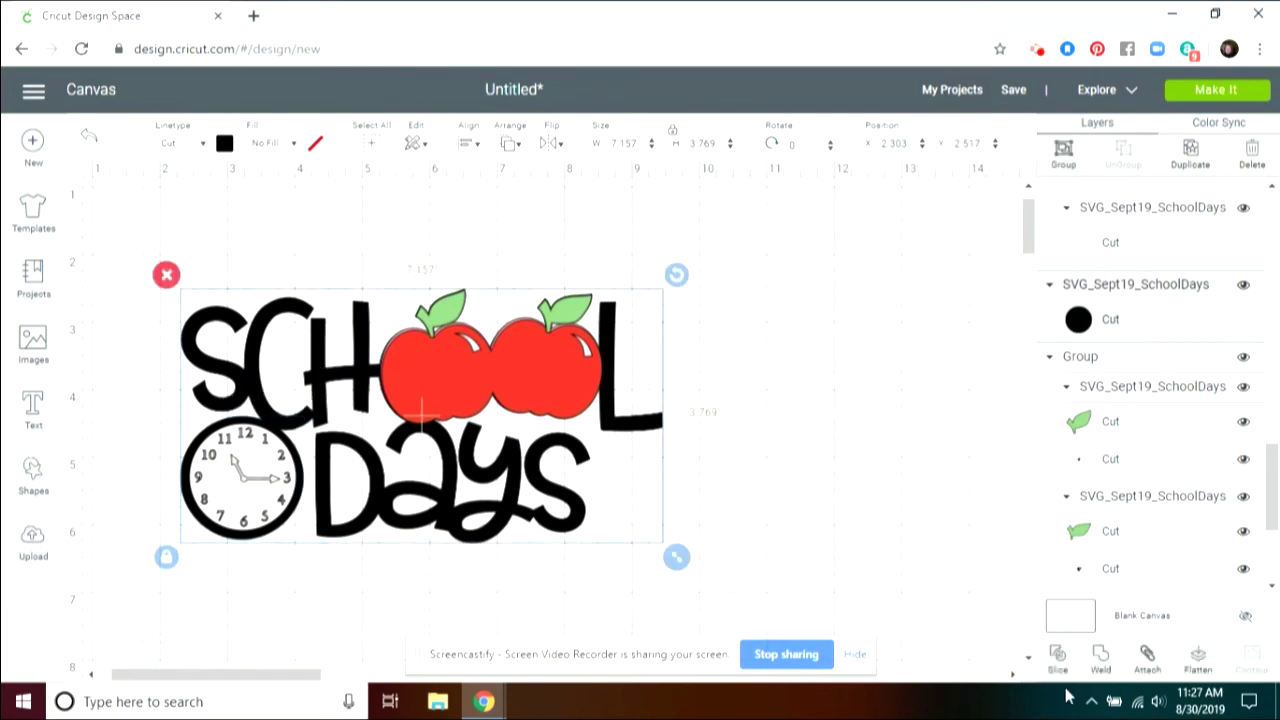
click(1100, 656)
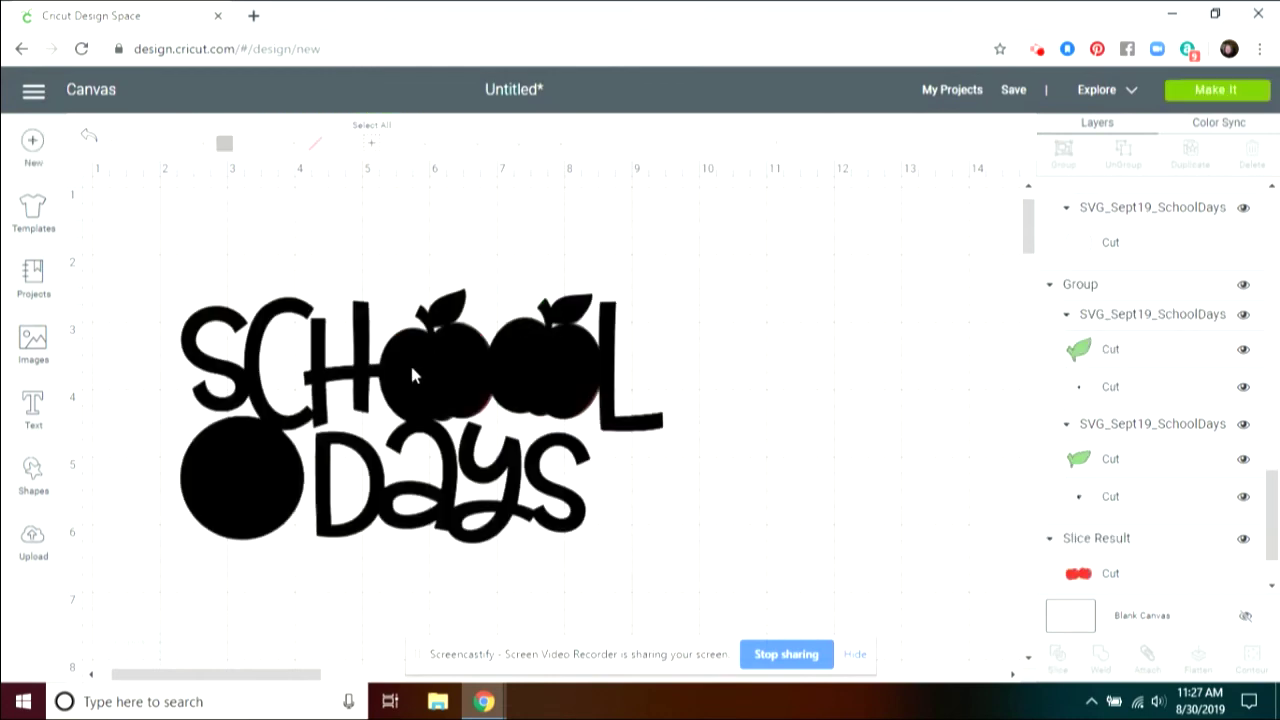
click(510, 143)
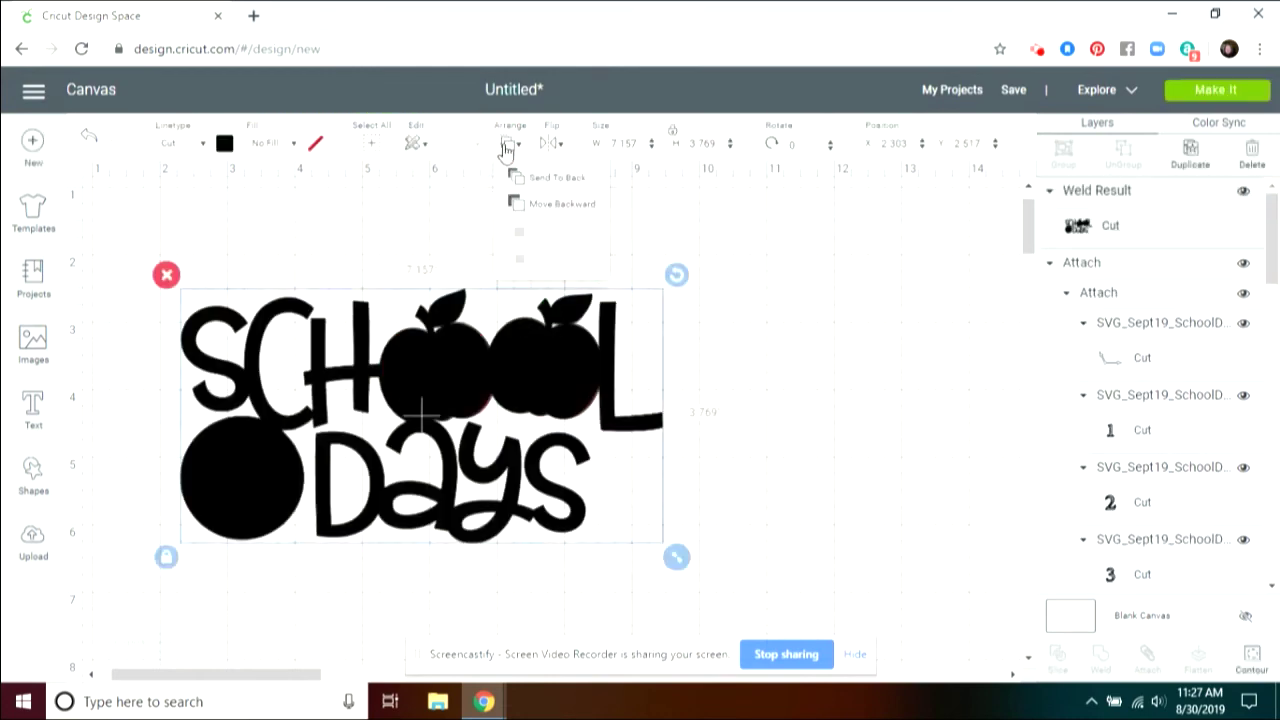
click(535, 176)
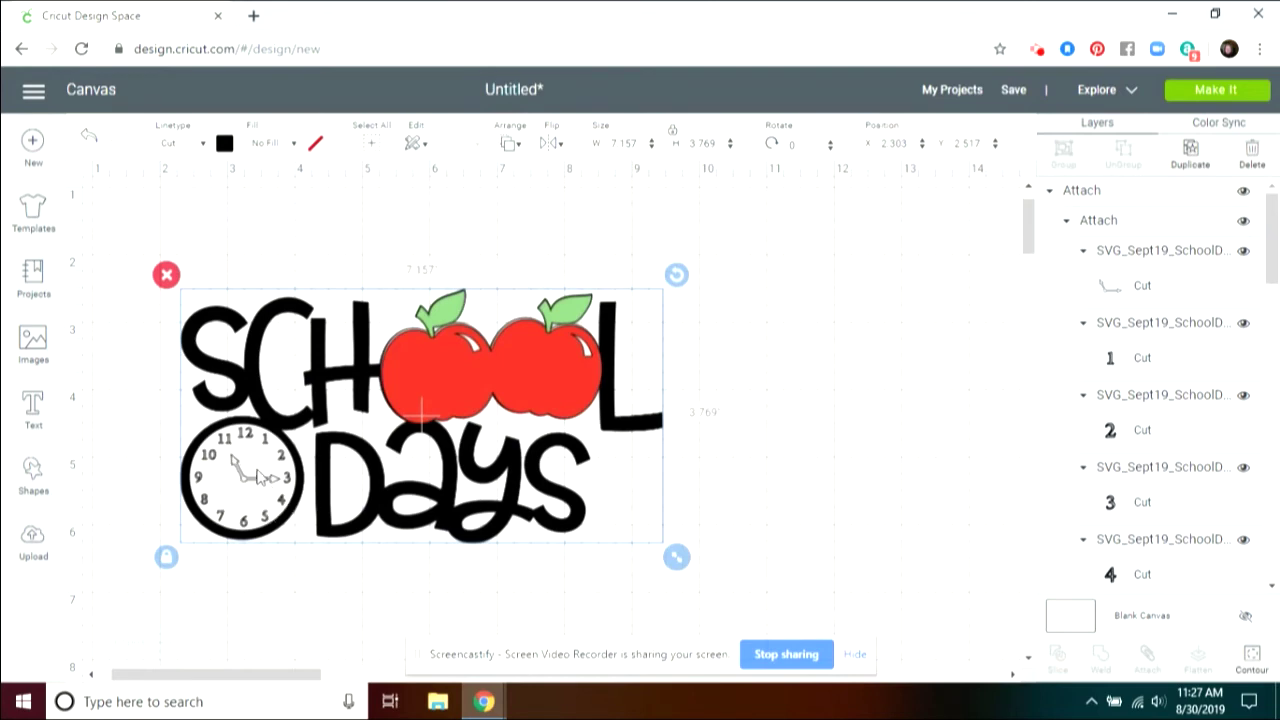
Filter images to Purchased instead of Uploaded, search BOOK, and insert the open-book image.
click(33, 343)
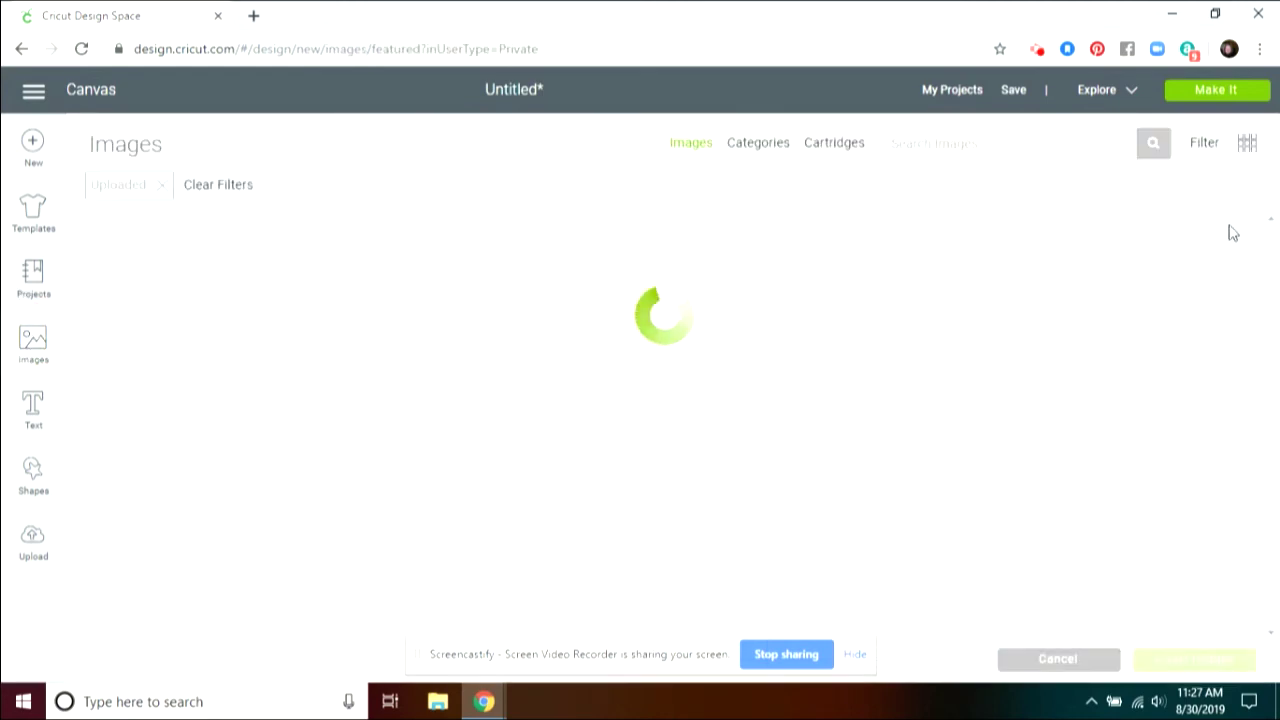
click(1208, 145)
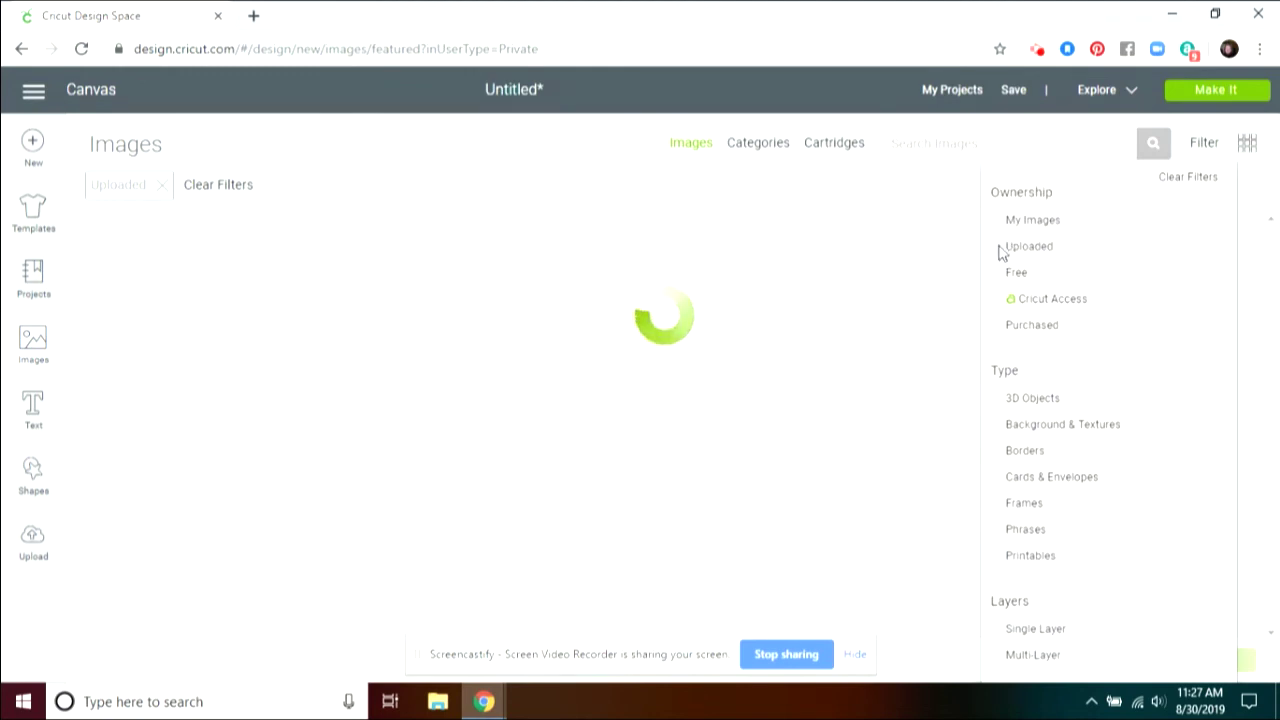
click(1000, 247)
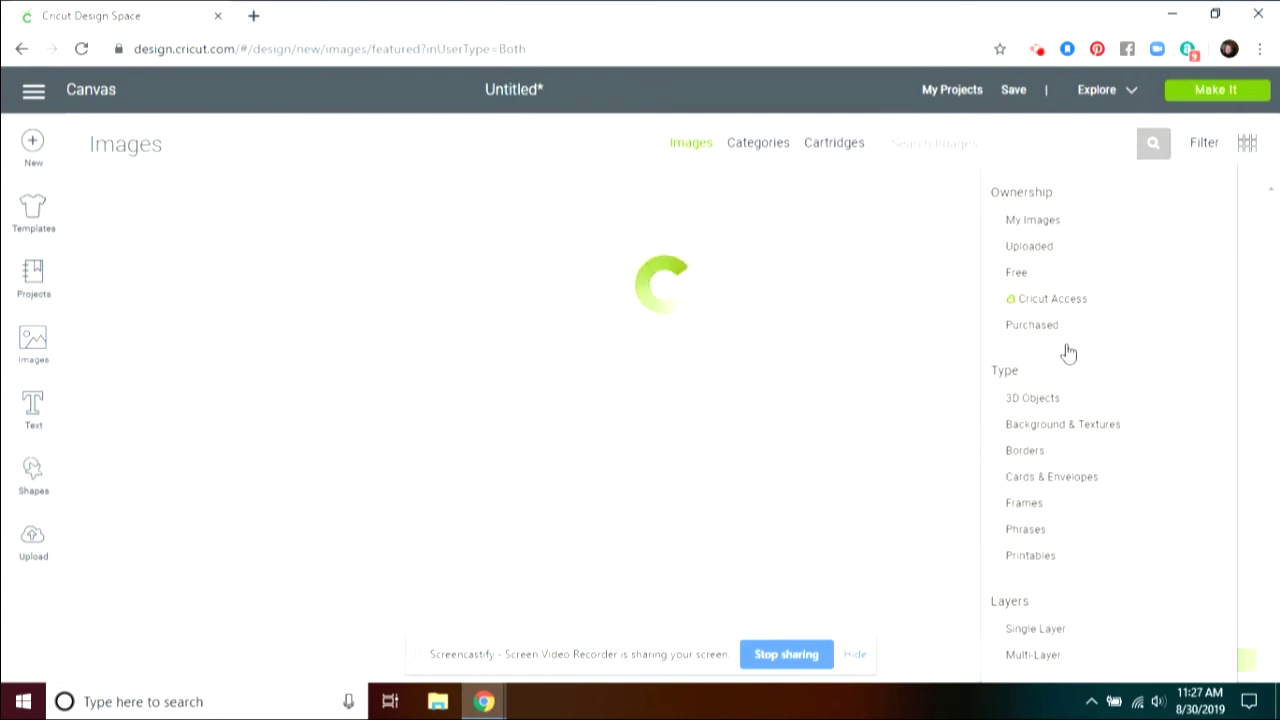
click(998, 326)
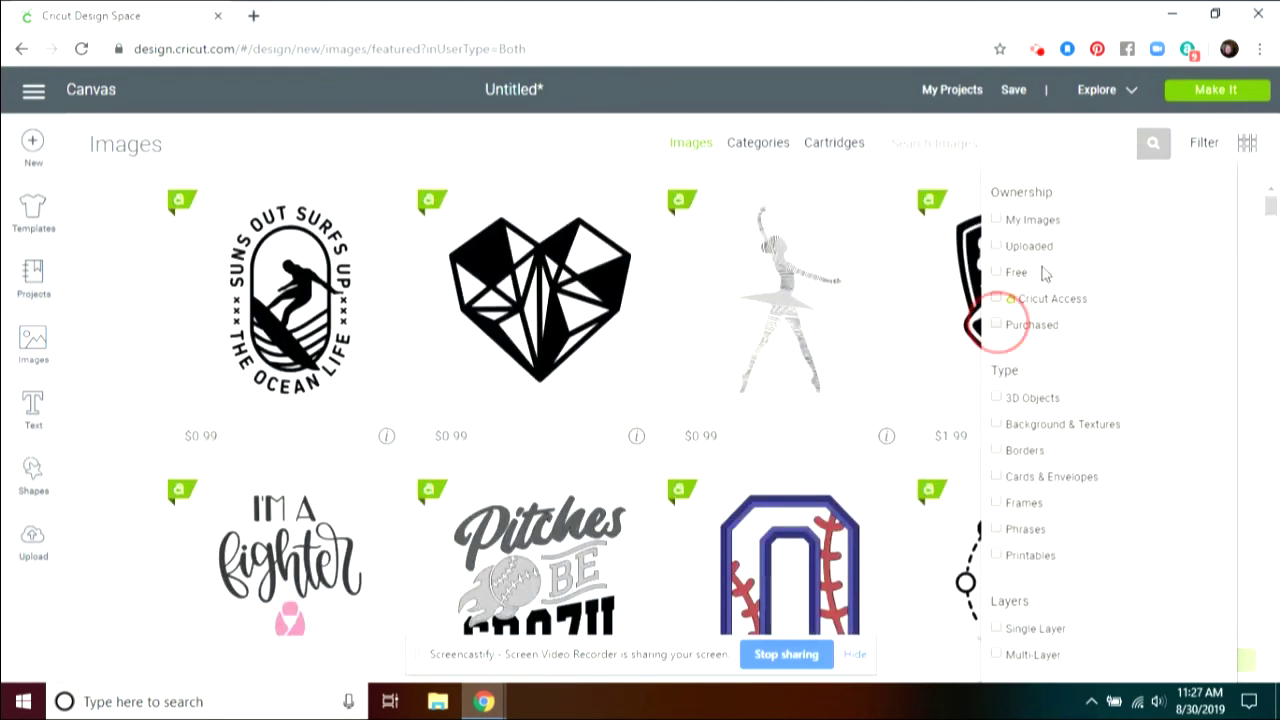
click(940, 142)
text(BOOK)
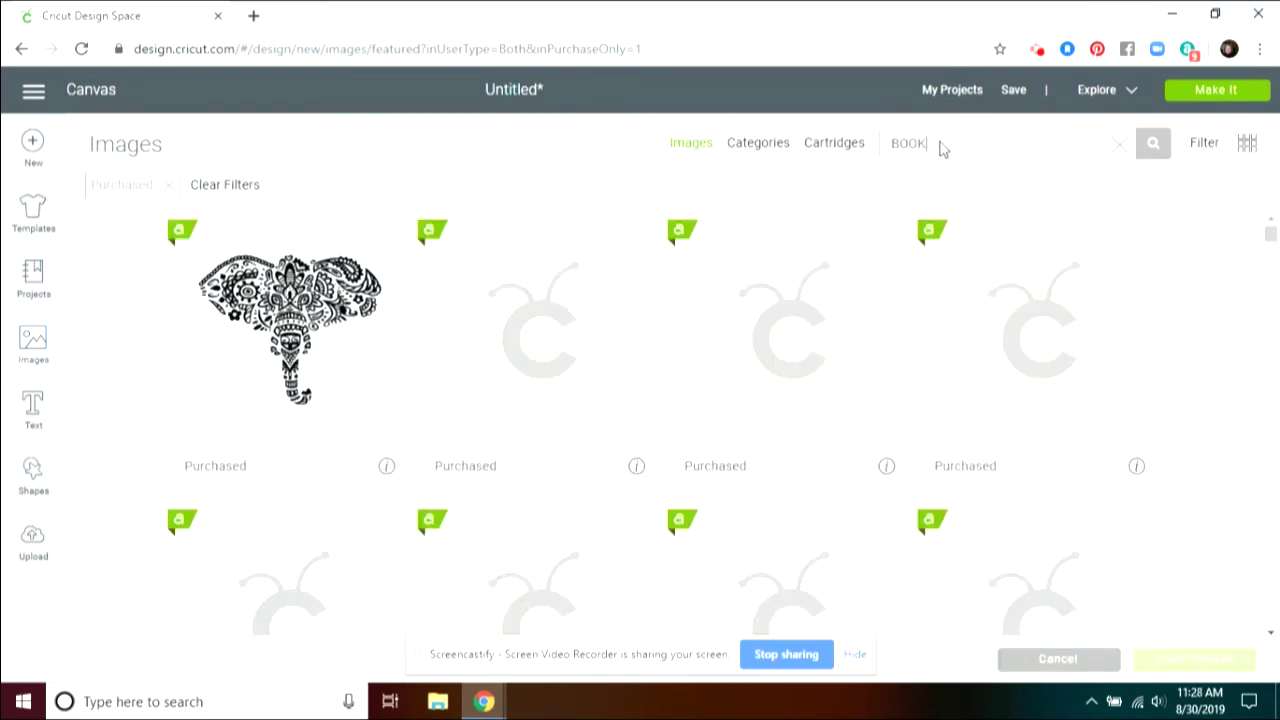
key(Return)
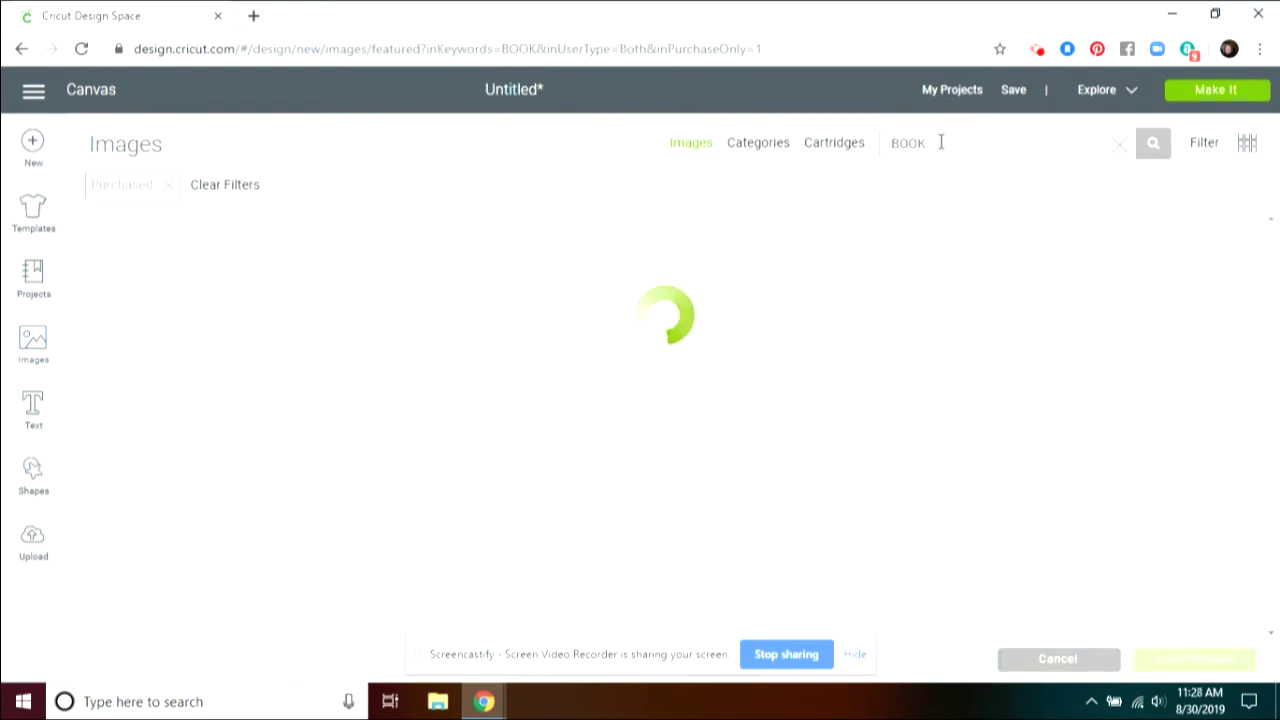
click(289, 357)
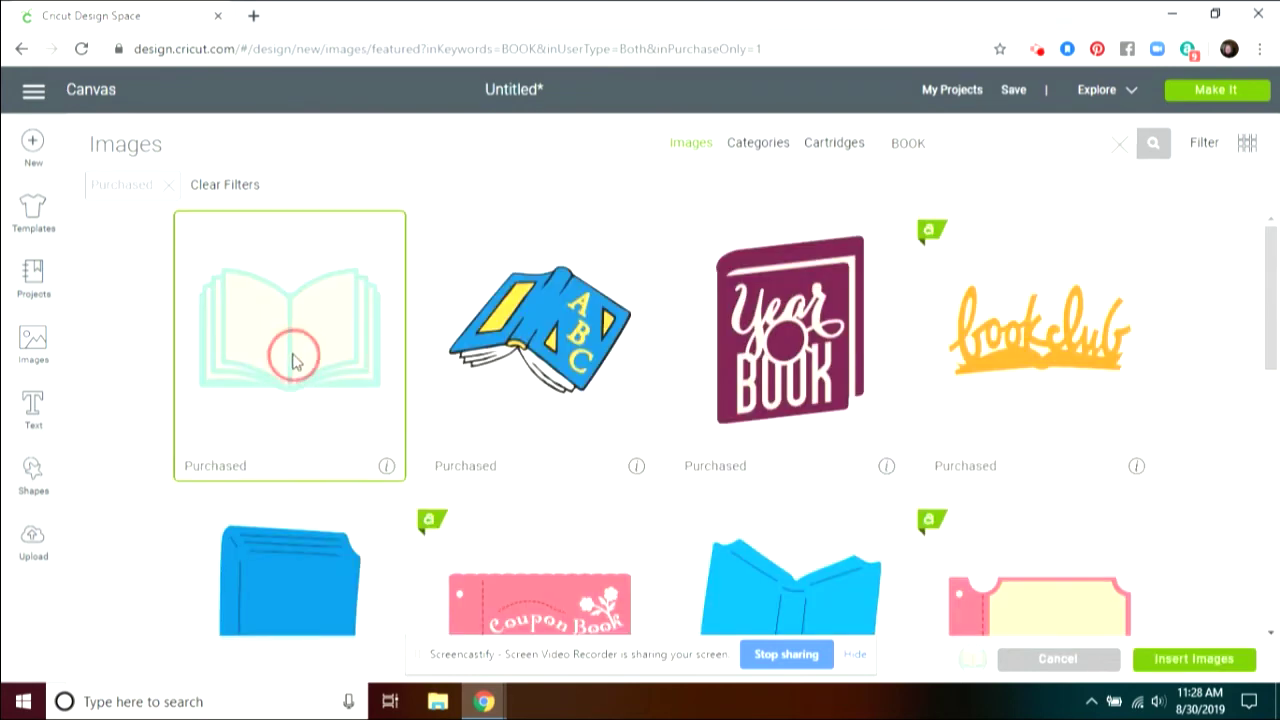
click(1229, 664)
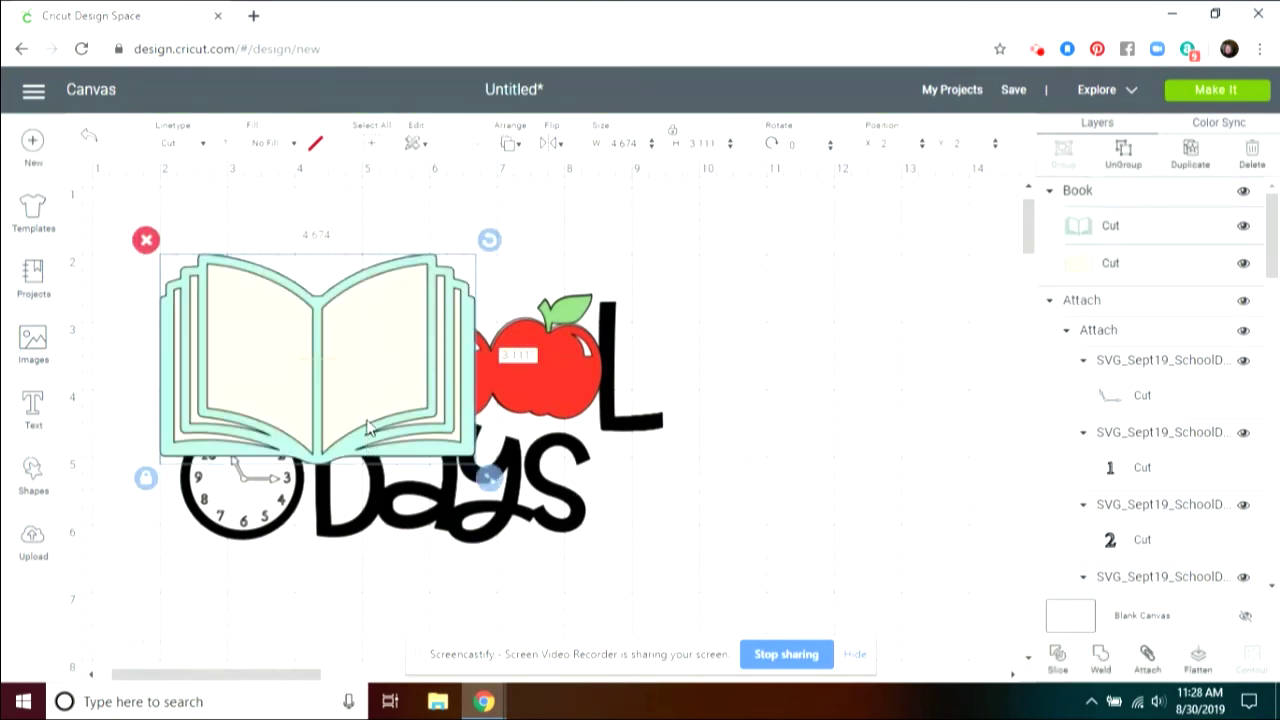
Move the book to the right of SCHOOL DAYS, shrinking it down beside DAYS.
drag(371, 423, 556, 443)
drag(924, 482, 897, 556)
drag(978, 552, 871, 391)
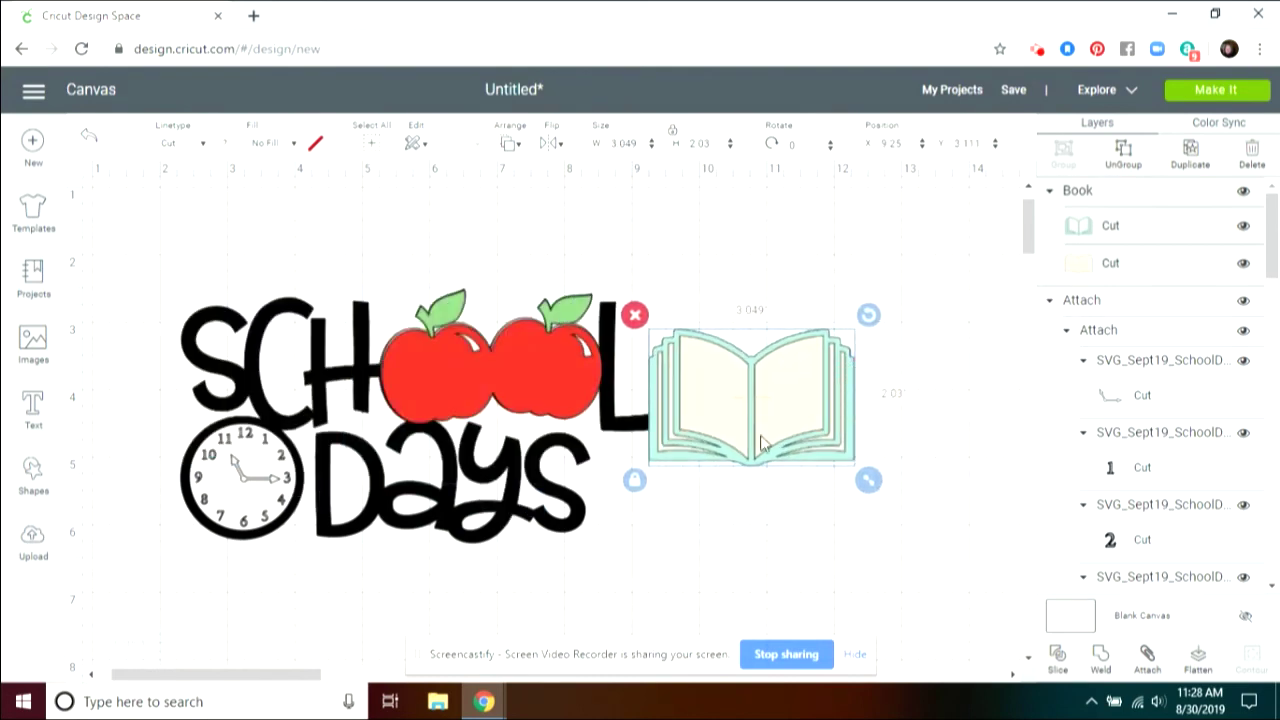
drag(774, 443, 771, 584)
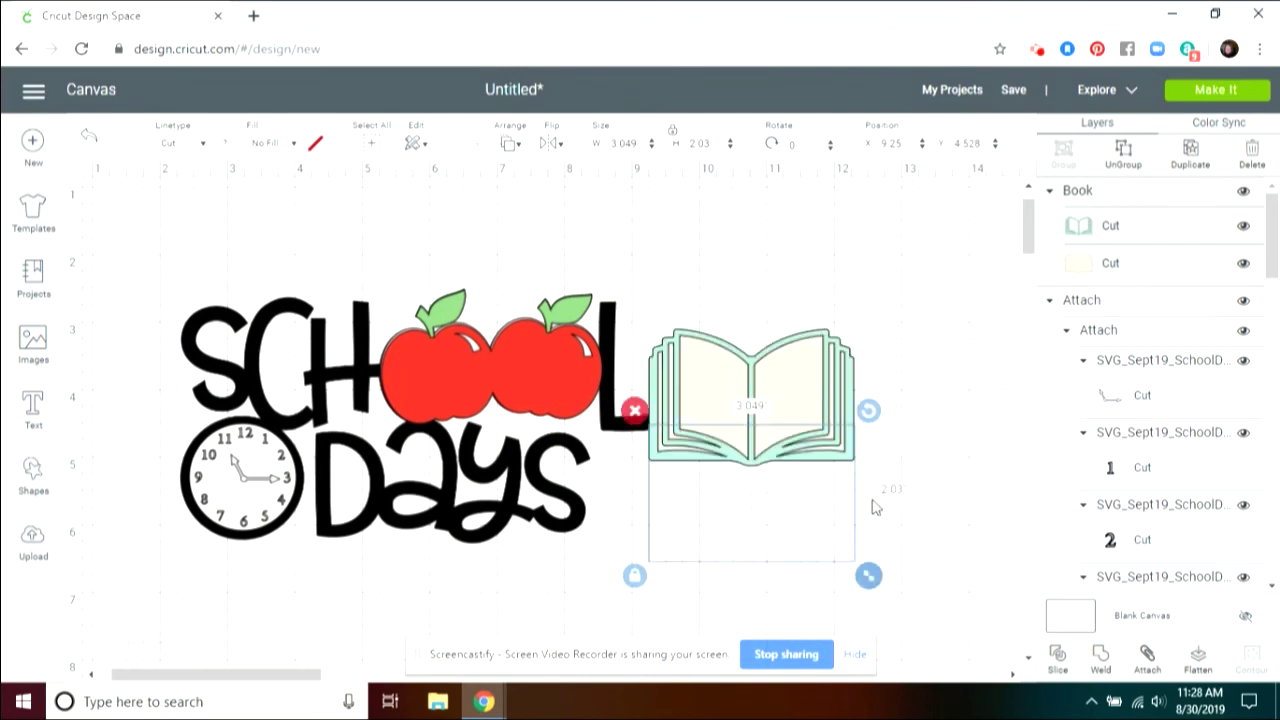
drag(792, 450, 738, 446)
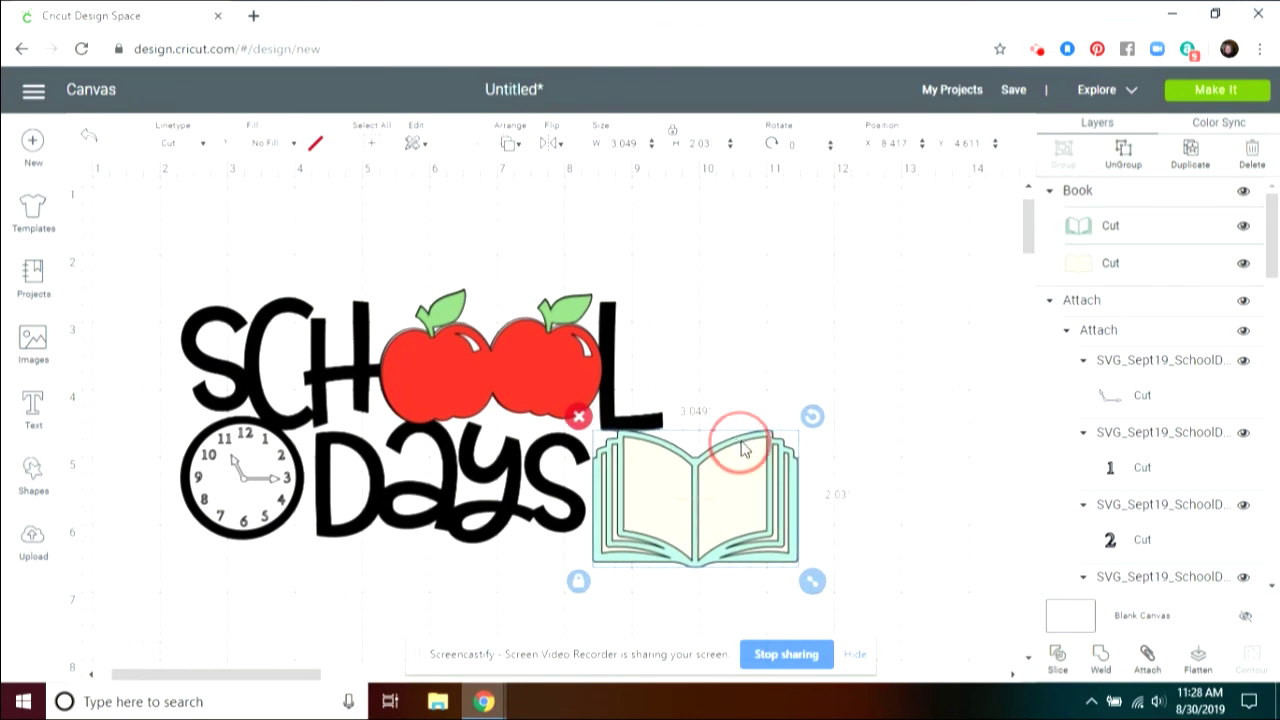
click(815, 584)
Shrink the book to 2.383 wide, snug it against DAYS, and ungroup it.
drag(818, 588, 770, 554)
drag(729, 513, 726, 512)
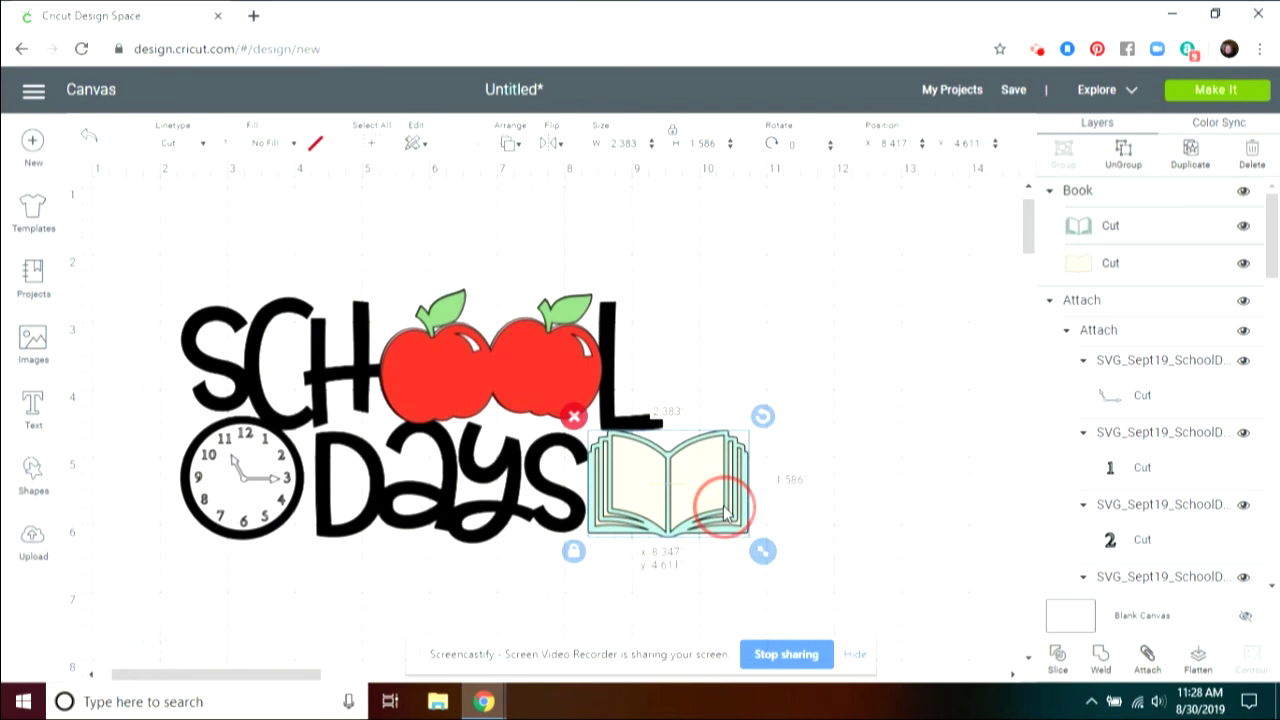
drag(726, 513, 740, 476)
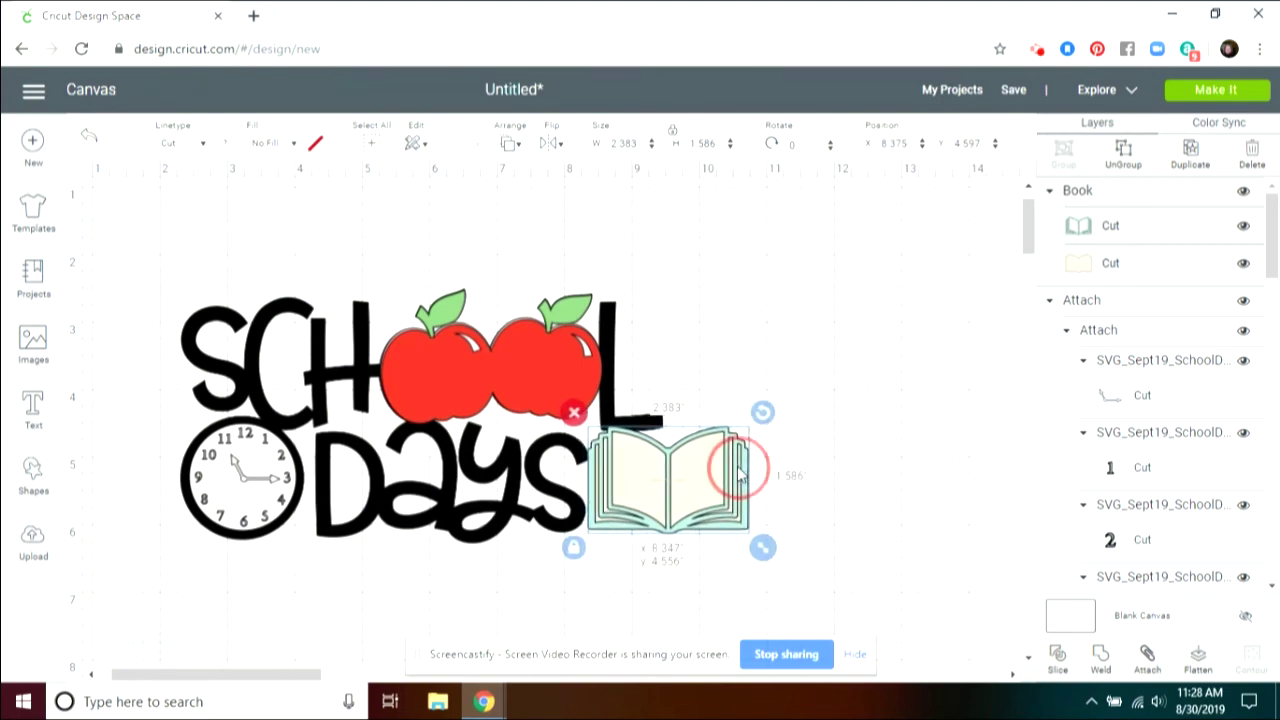
click(884, 391)
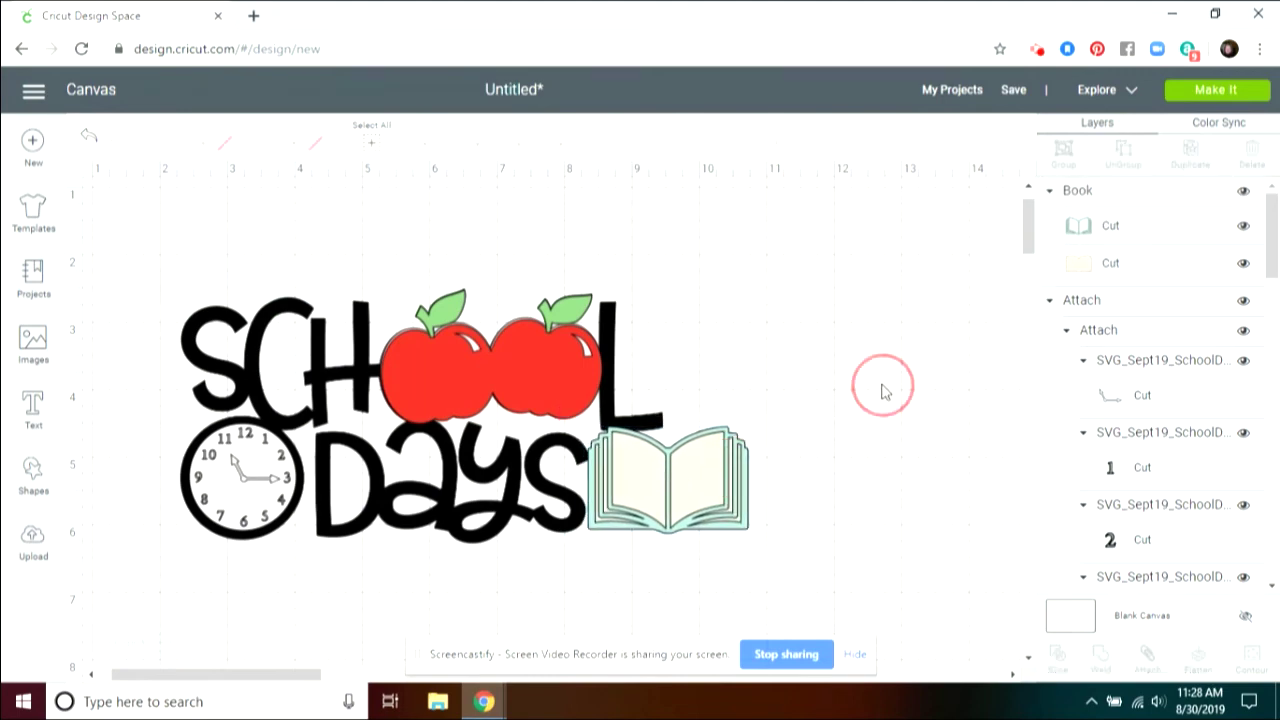
click(727, 502)
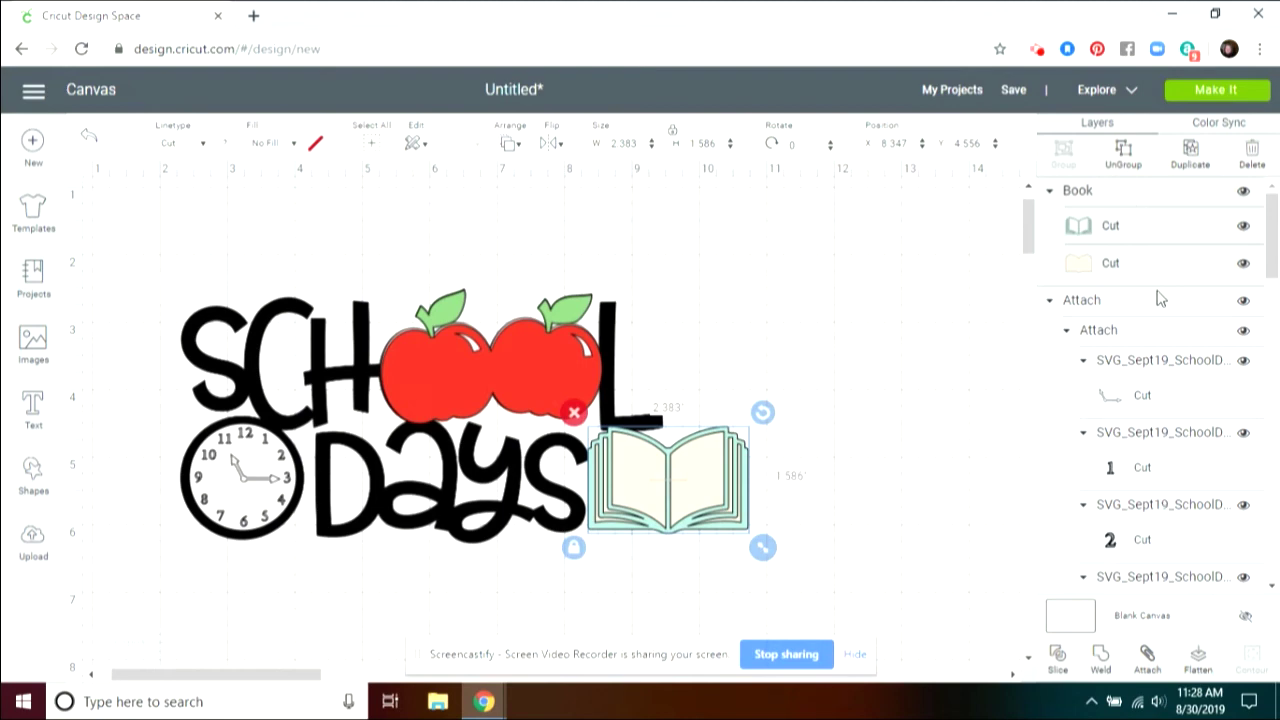
click(1123, 156)
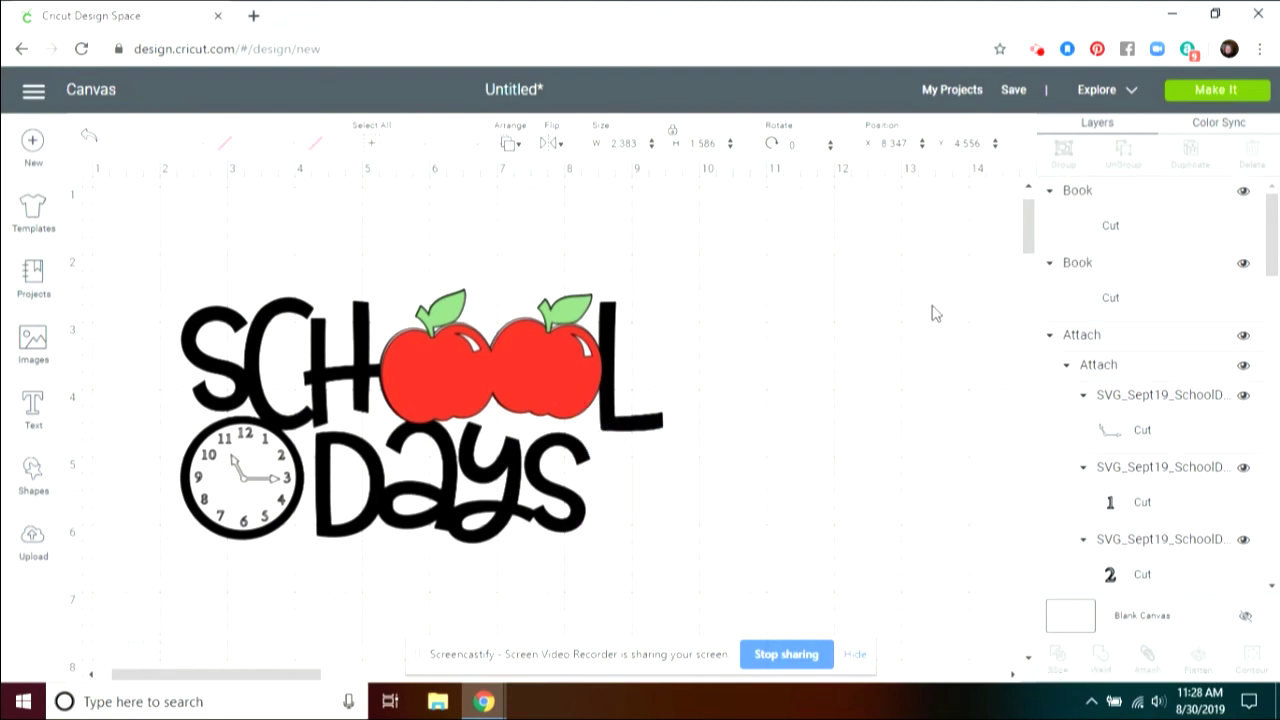
click(652, 430)
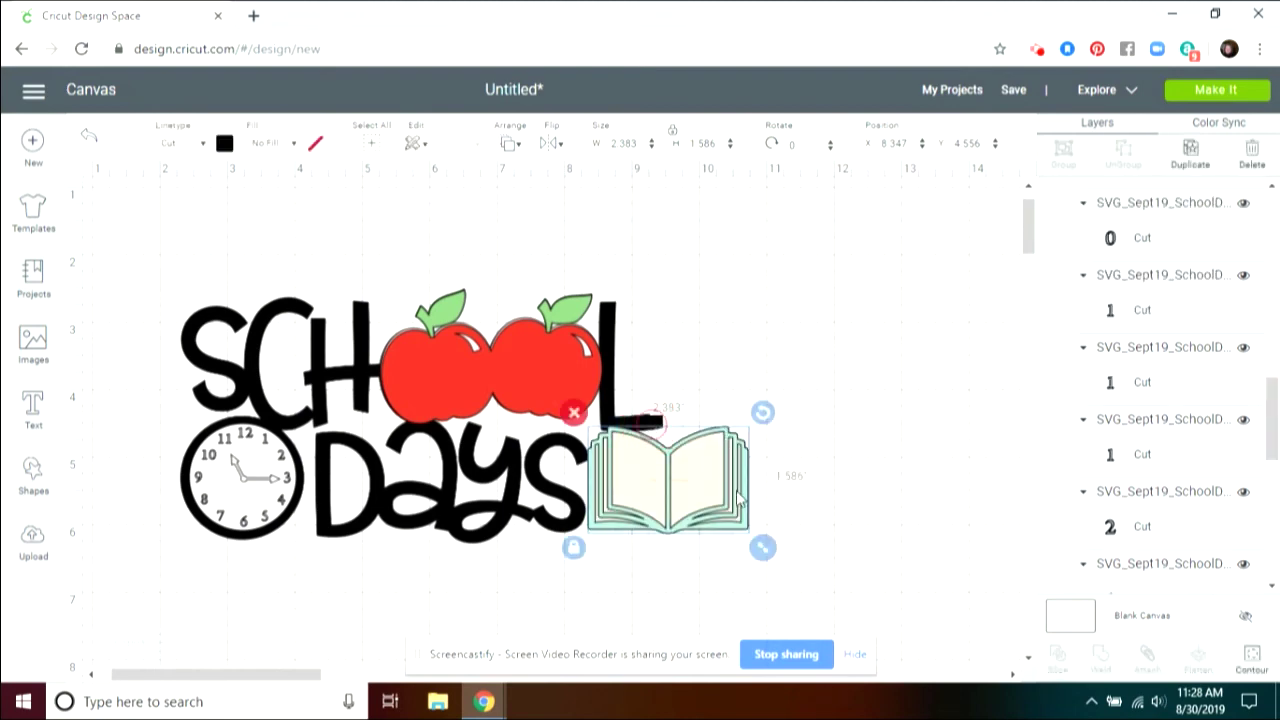
click(640, 415)
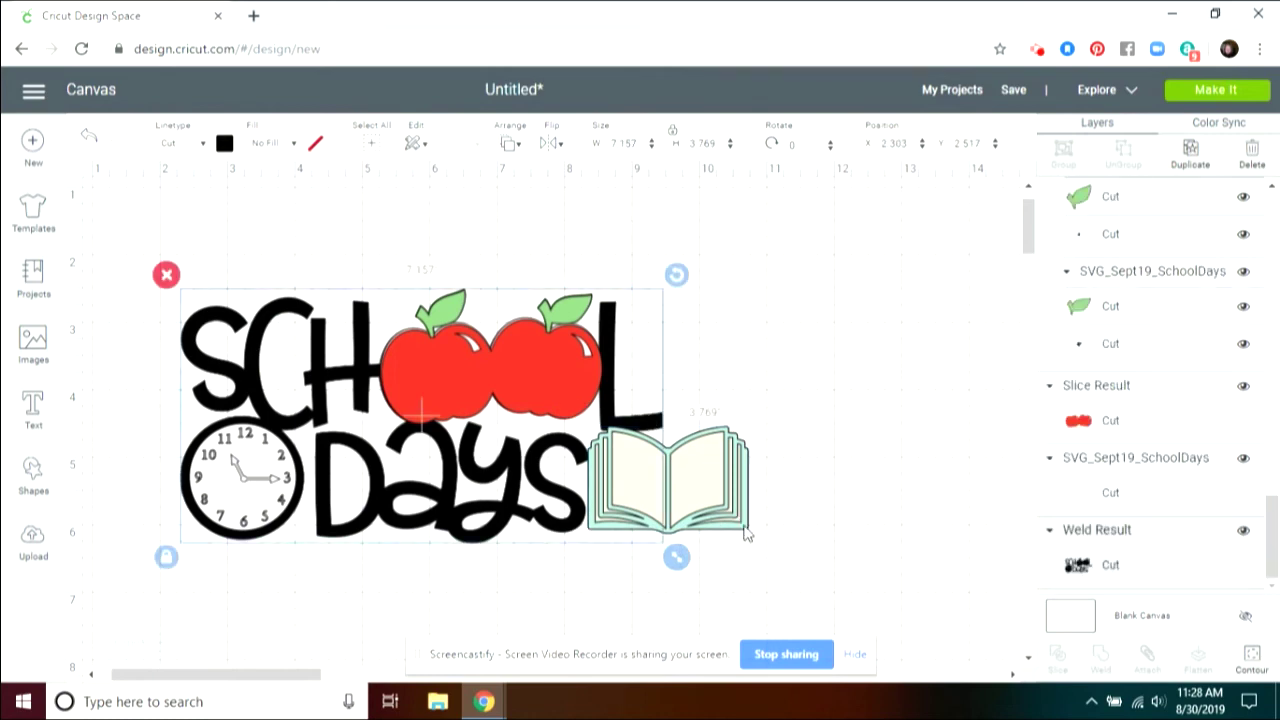
scroll(1260, 560, up, 10)
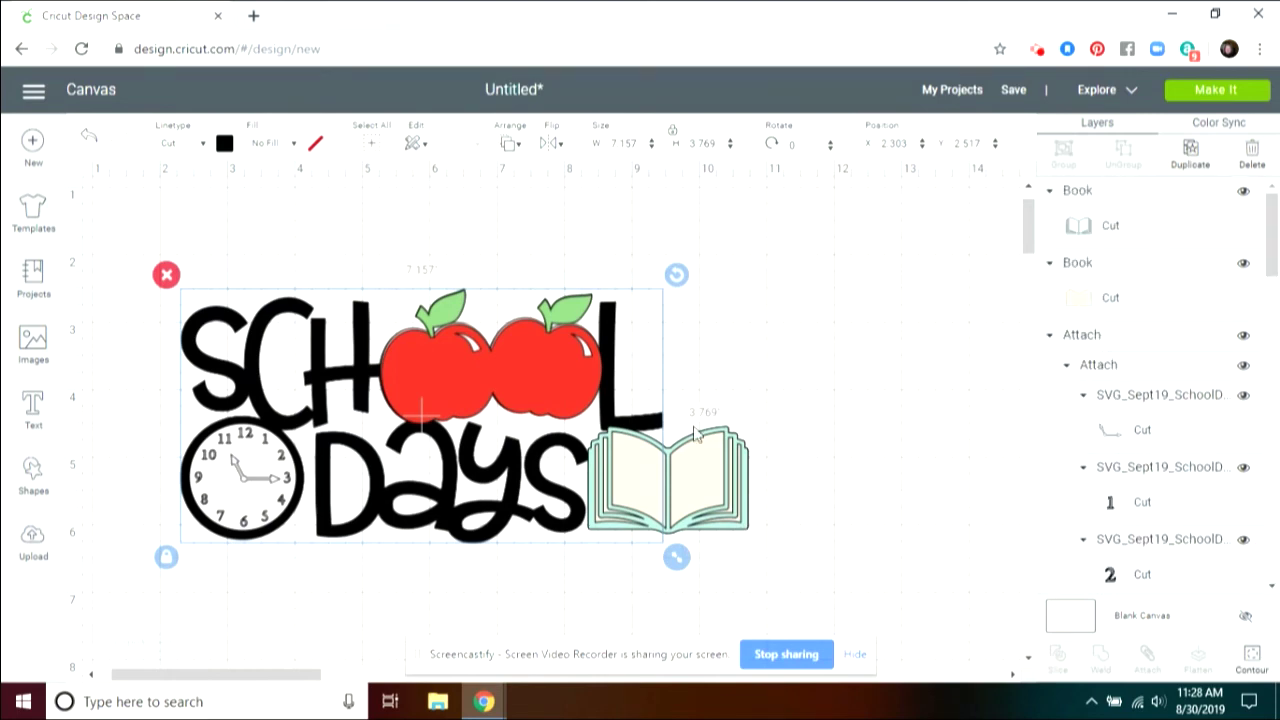
shift+click(1163, 218)
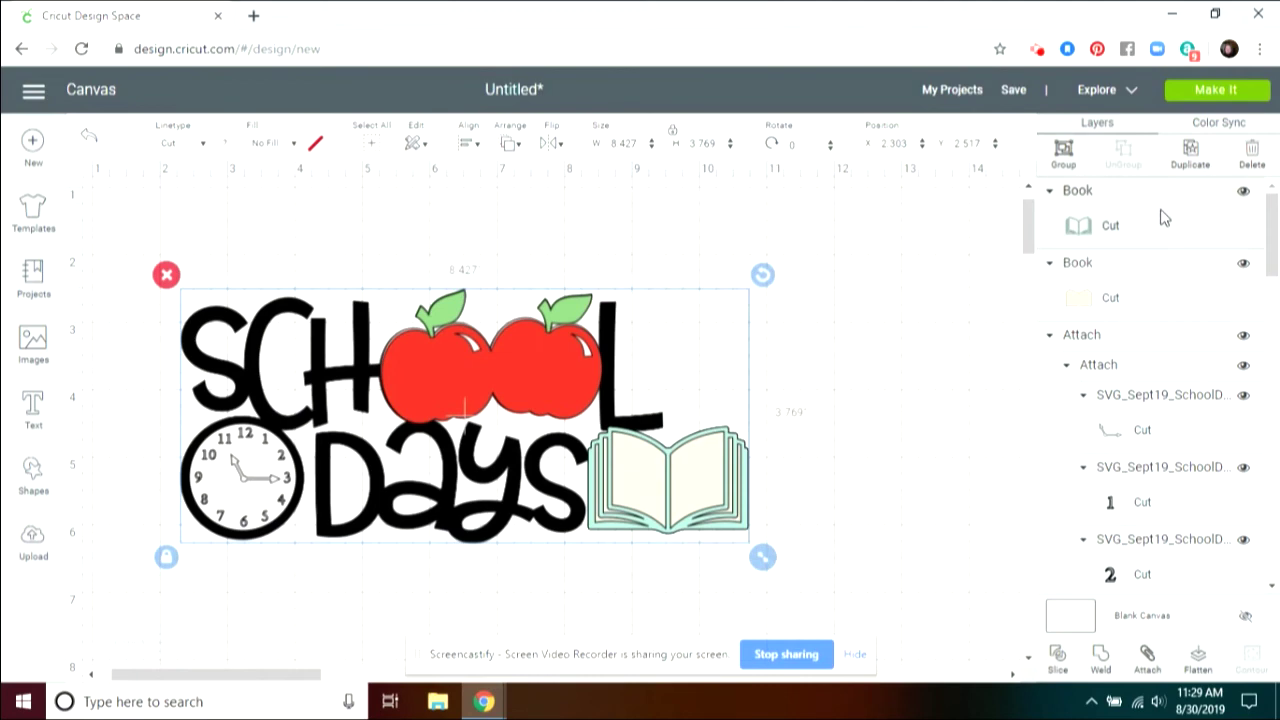
click(1100, 660)
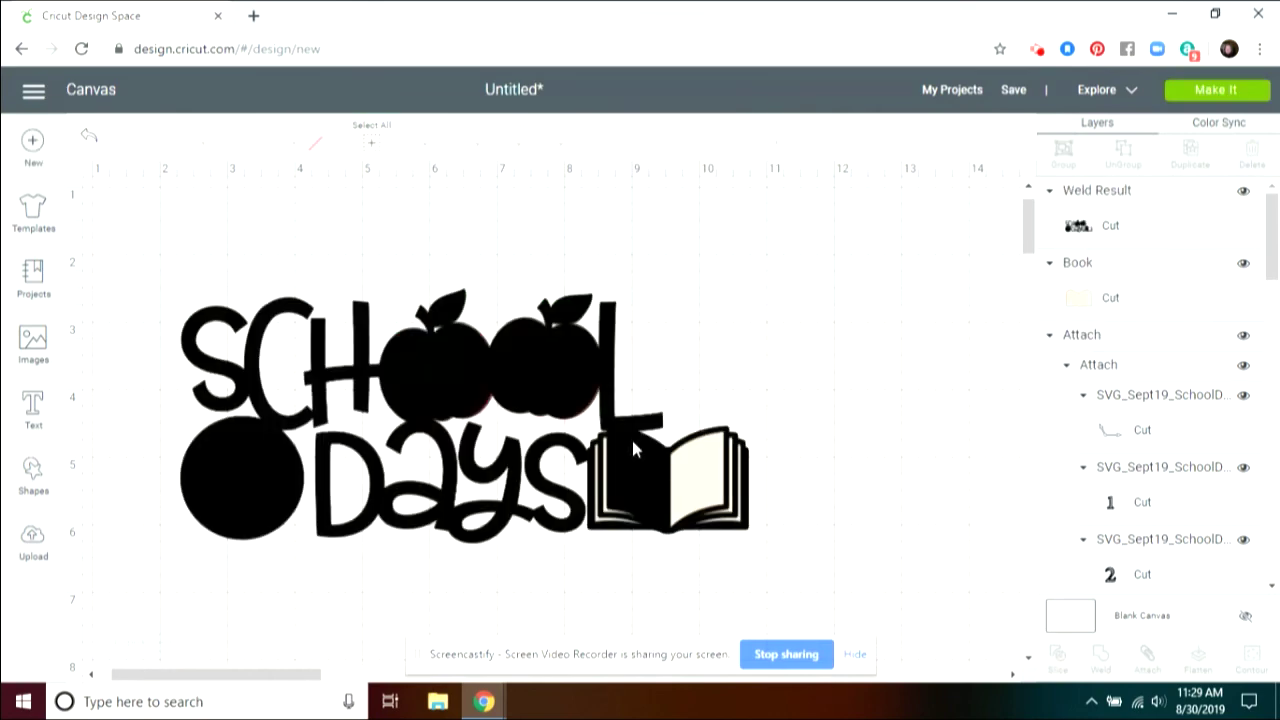
click(89, 142)
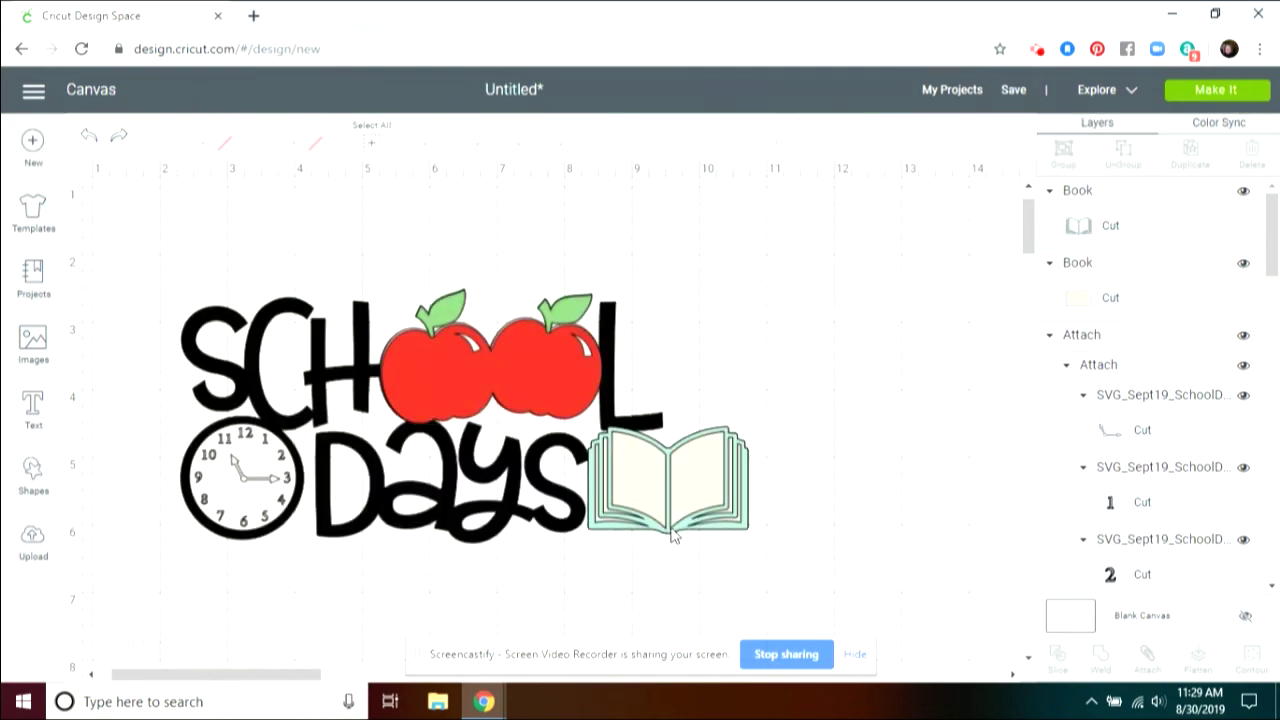
Weld the book outline with the title into one black shape and send it to the back.
click(672, 537)
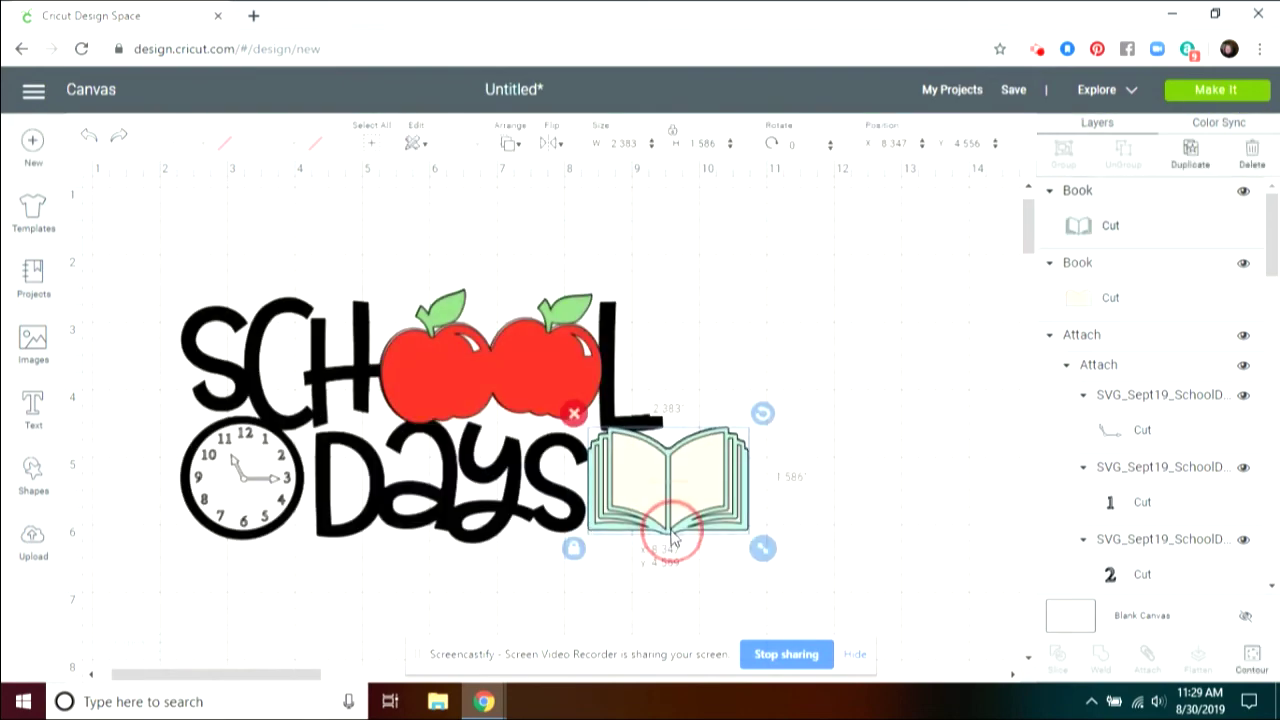
drag(671, 538, 653, 575)
drag(731, 451, 1016, 312)
drag(686, 566, 712, 522)
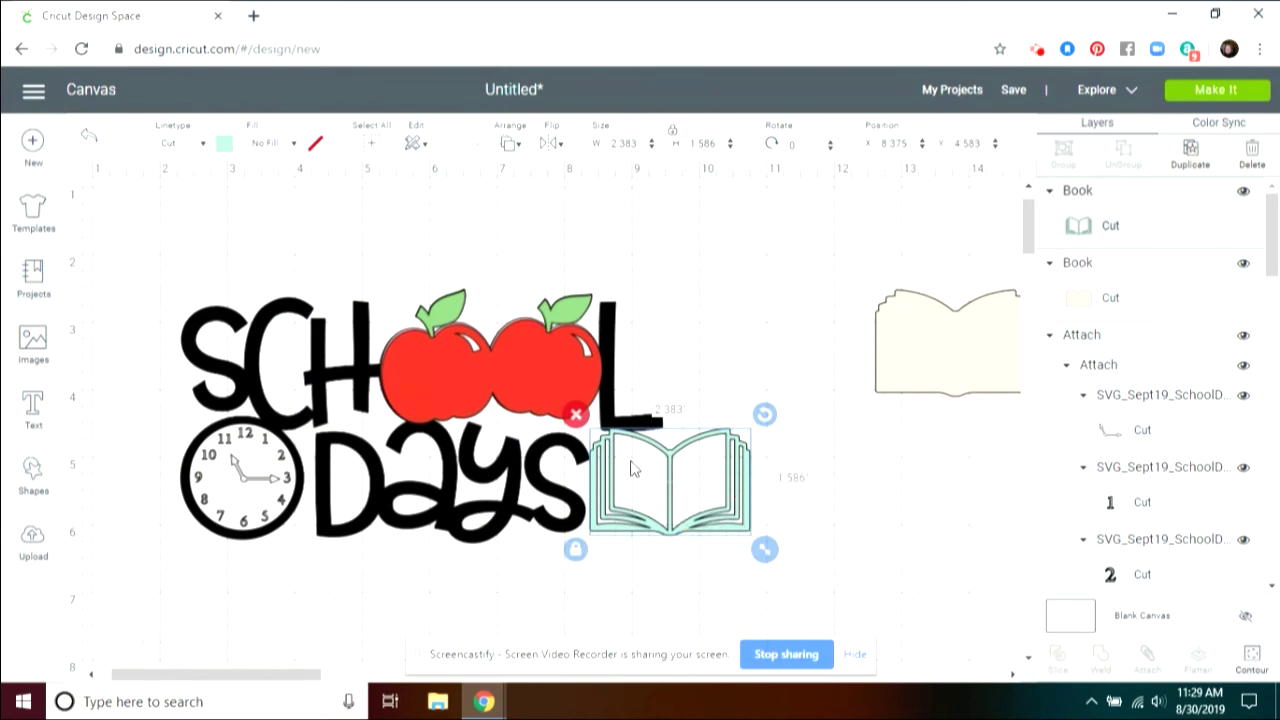
shift+click(613, 330)
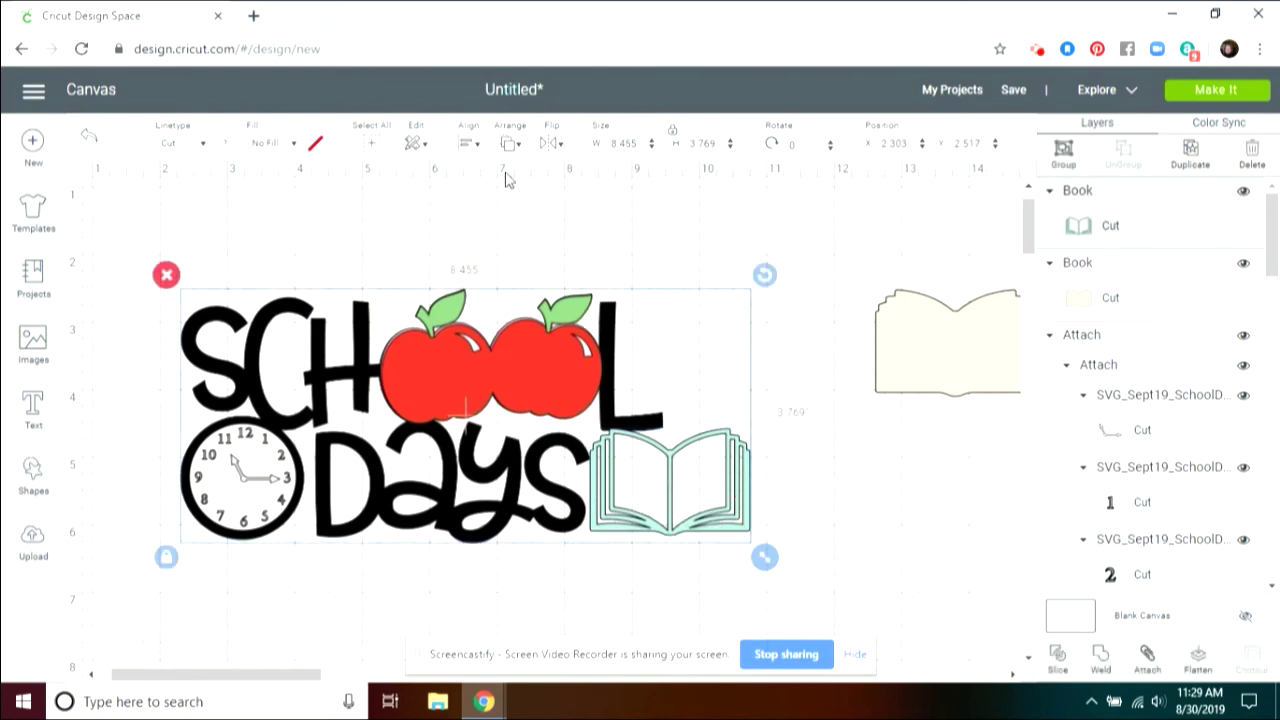
click(1100, 660)
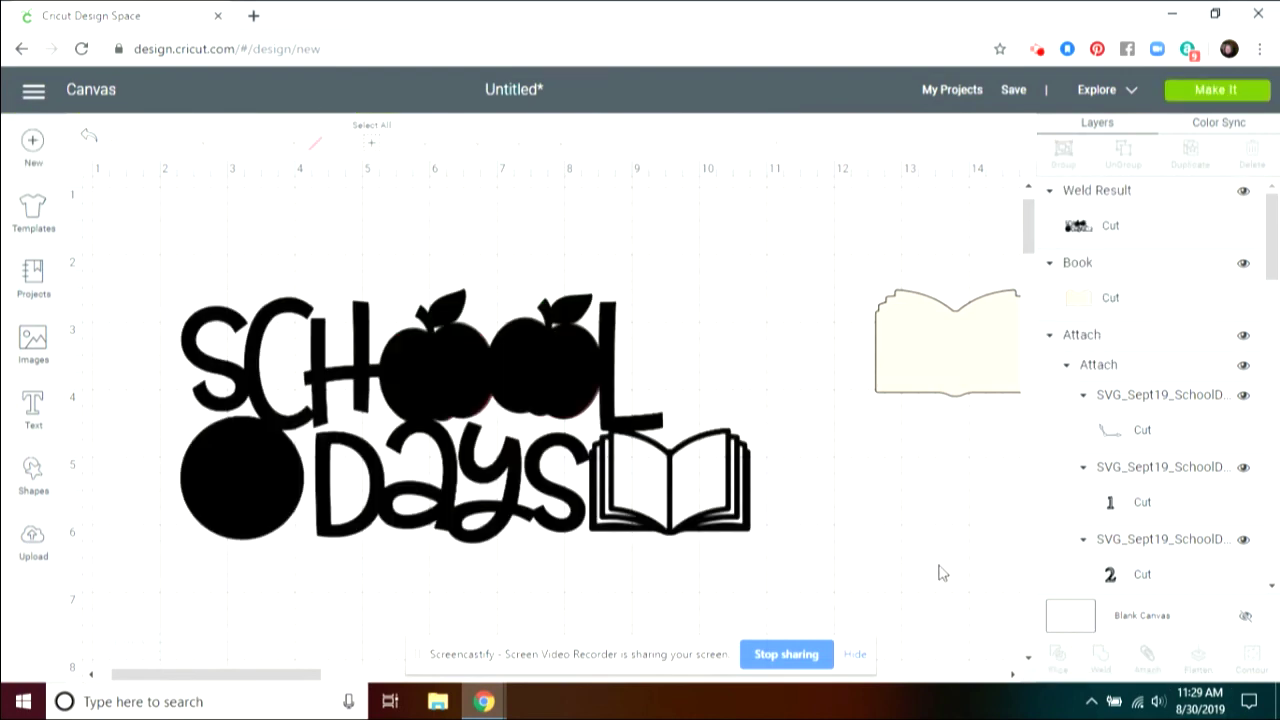
click(581, 358)
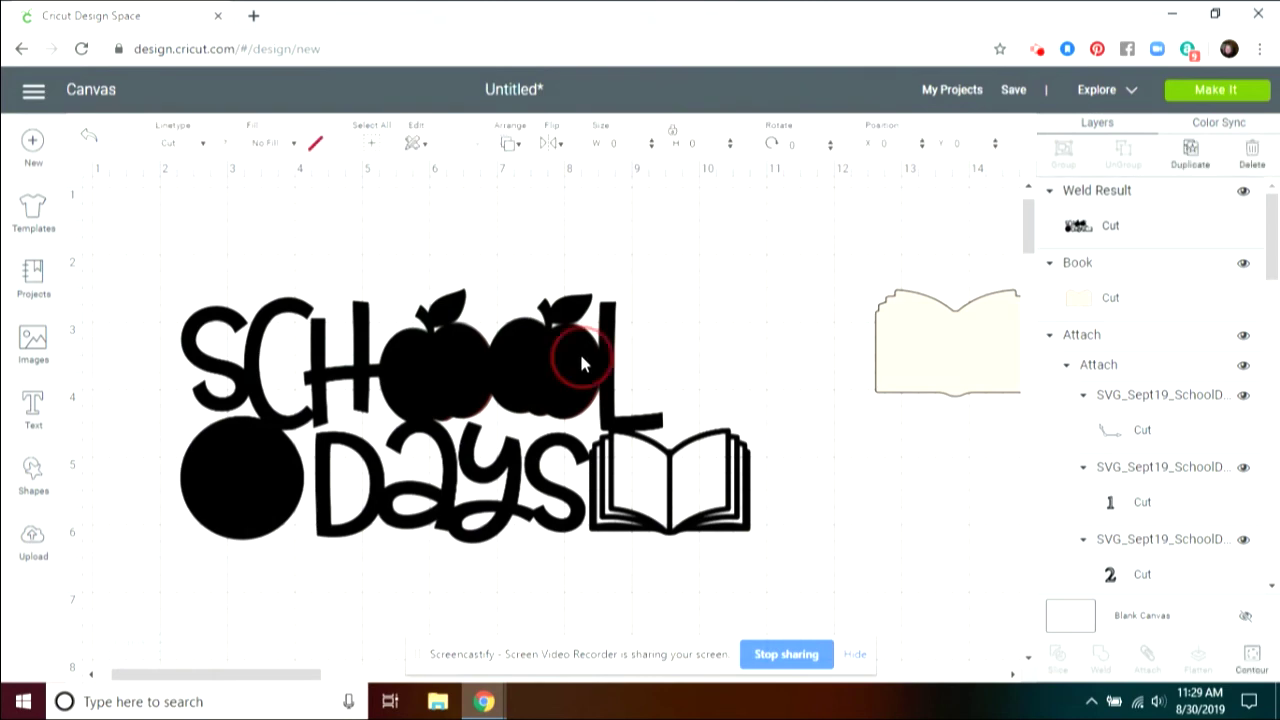
click(512, 145)
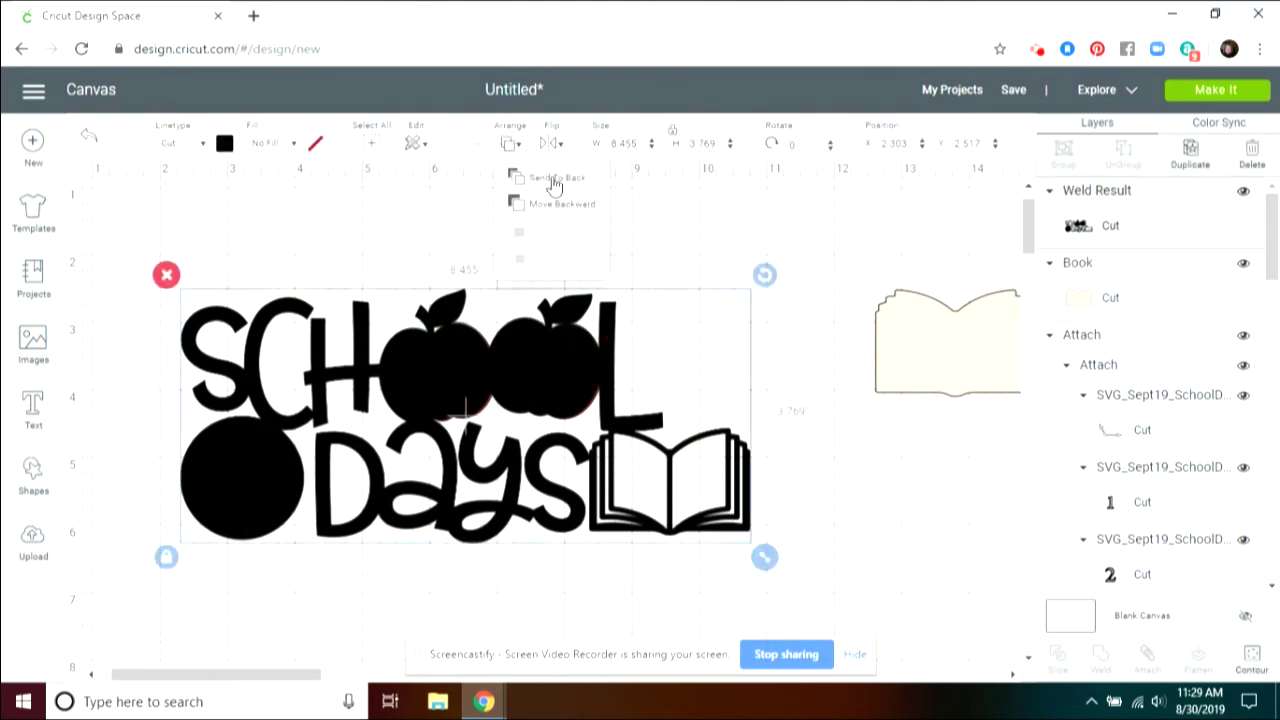
click(589, 180)
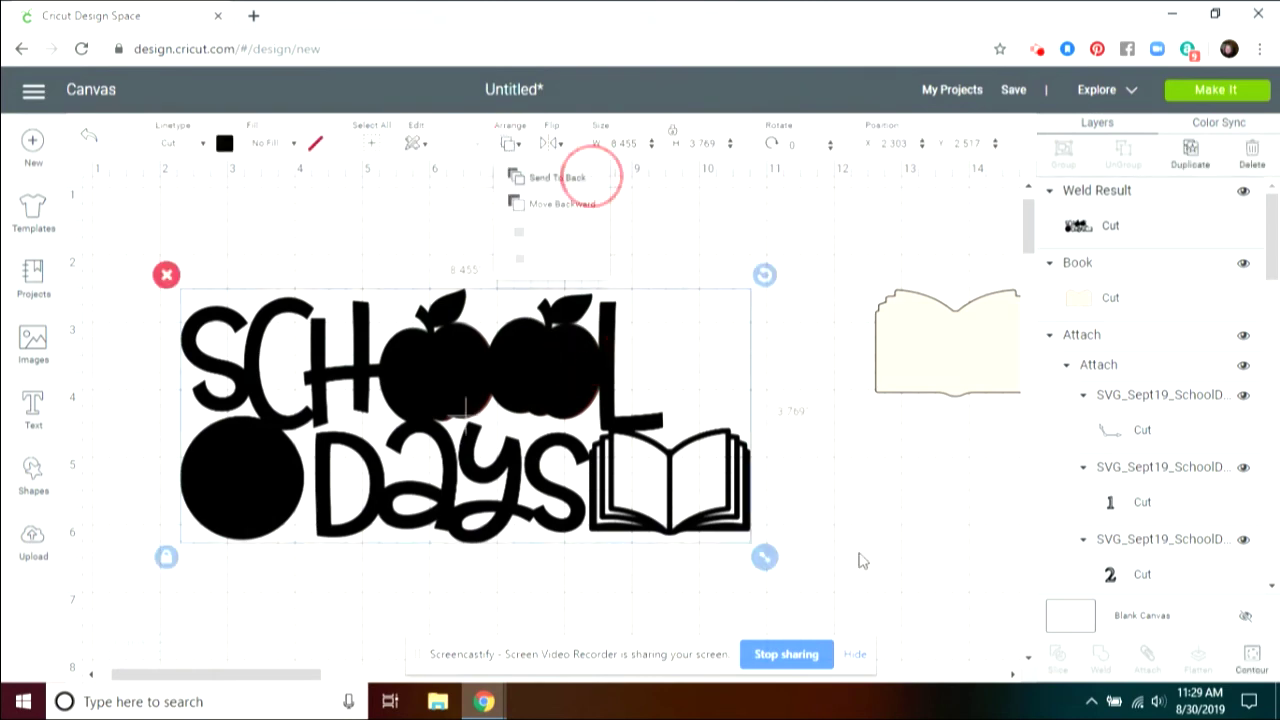
Recolour the cream book piece white, place it on the book outline, and send it to the back.
click(950, 352)
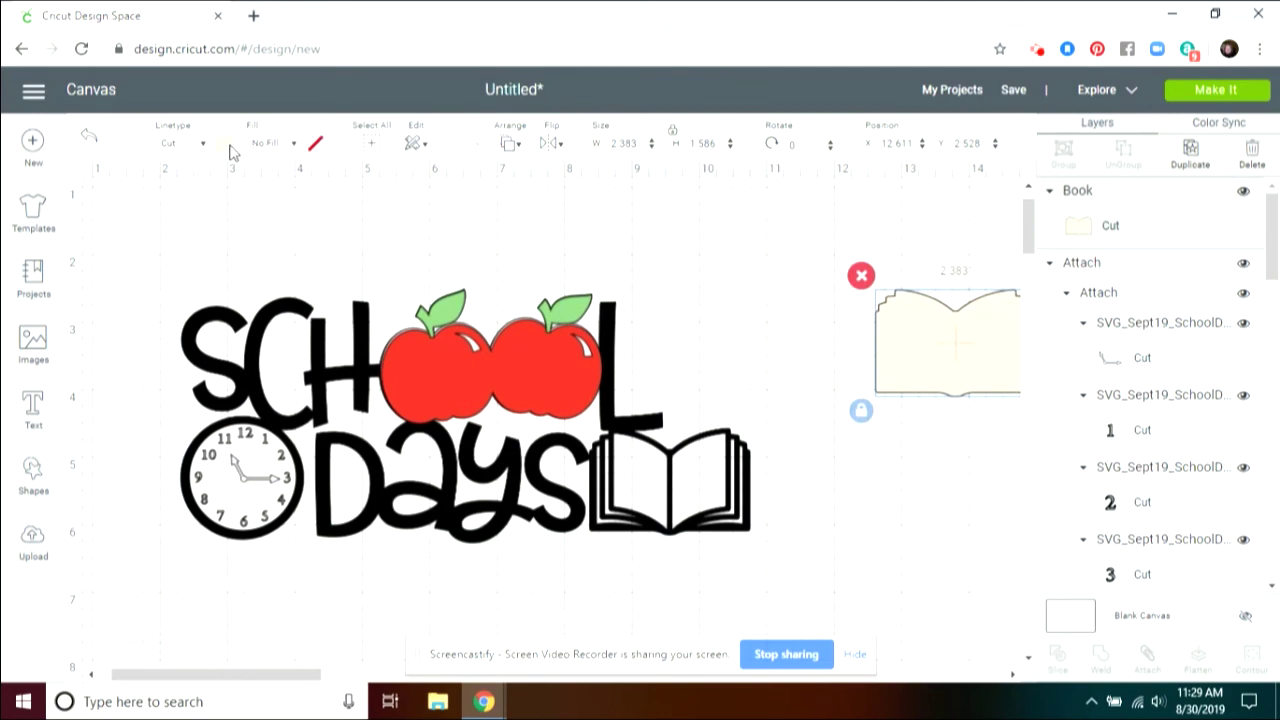
click(228, 145)
click(243, 212)
drag(975, 372, 672, 517)
click(510, 143)
click(543, 182)
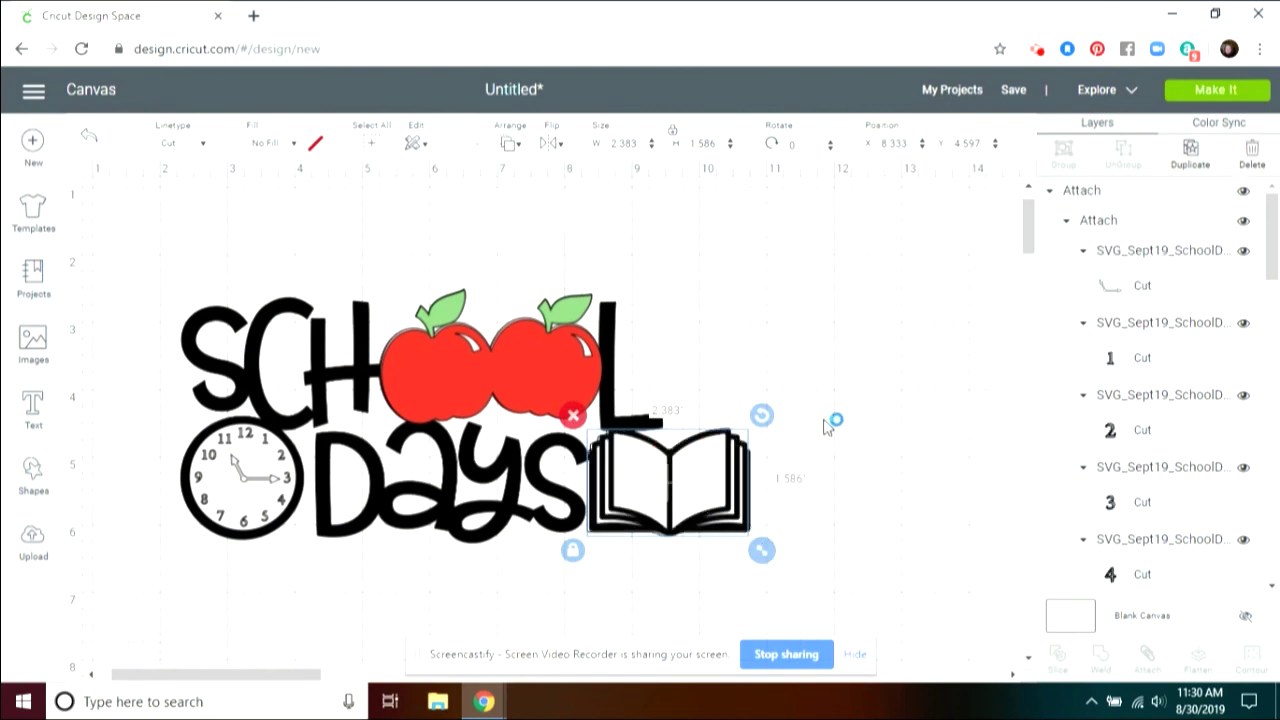
click(832, 425)
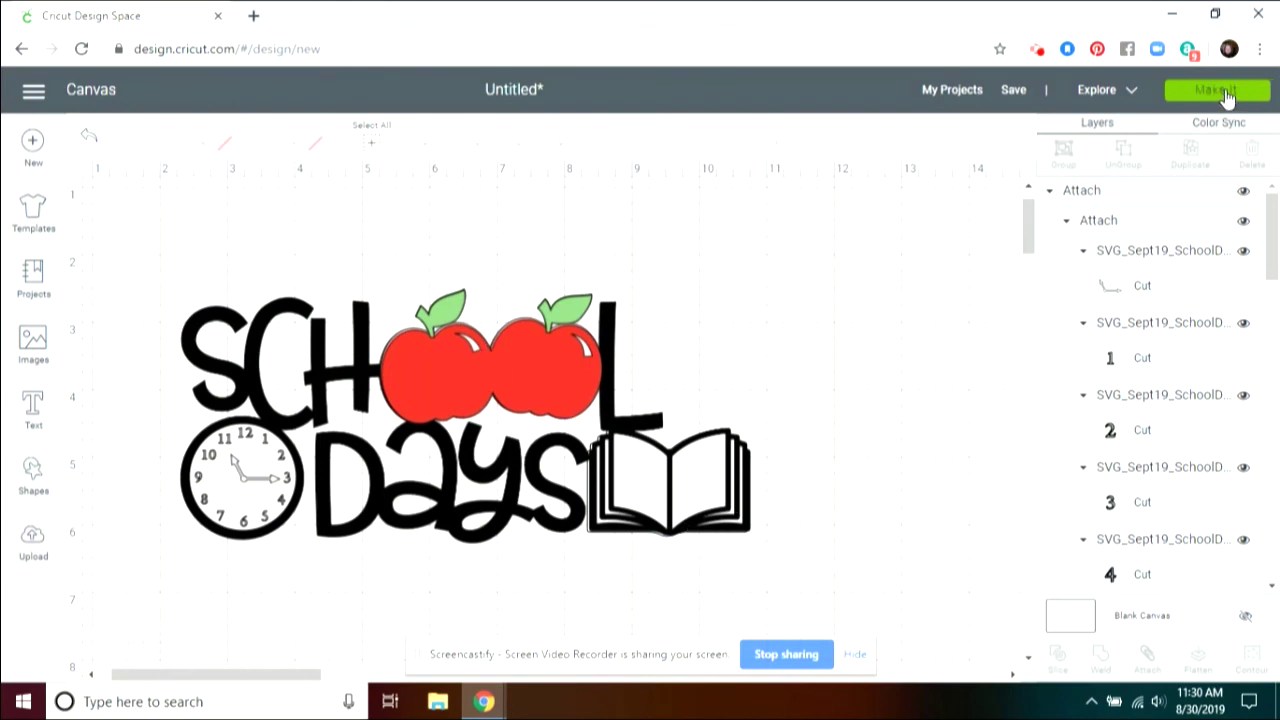
Show the Color Sync view listing the black, red and green layers.
click(1212, 128)
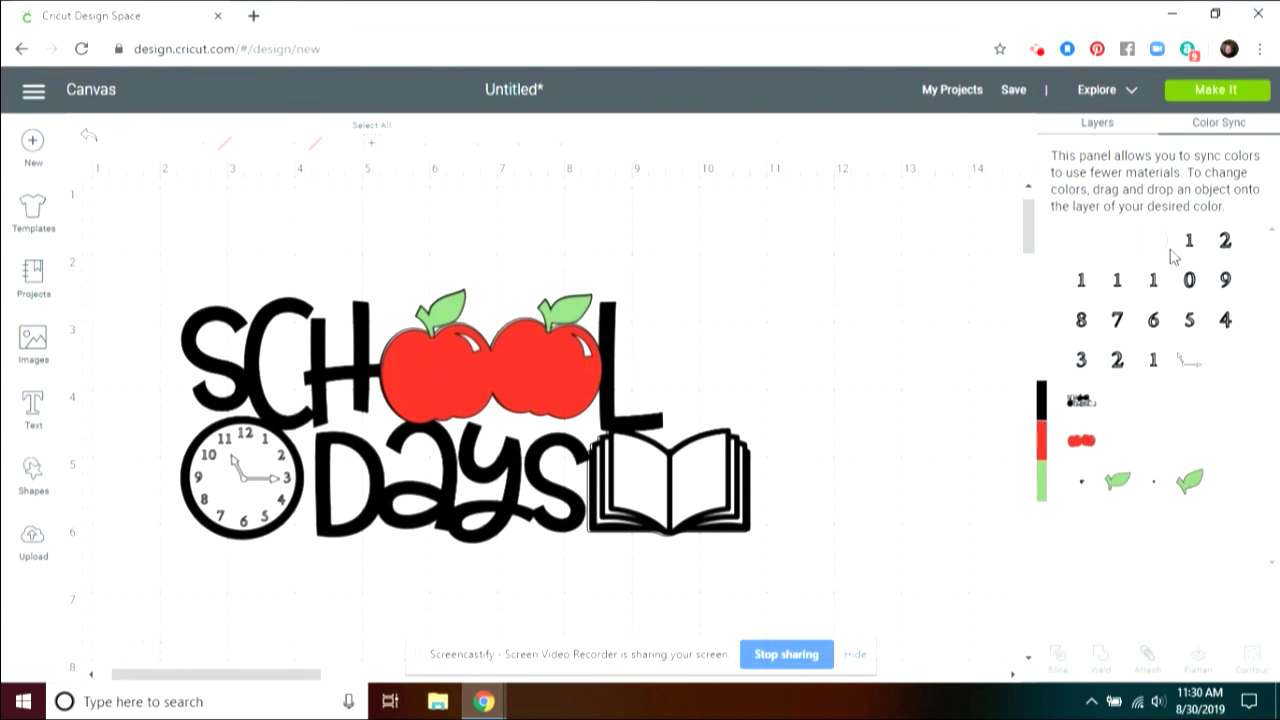
Open the Make It preview and group the clock and double-apple piece with mat 1's other white pieces.
click(1212, 94)
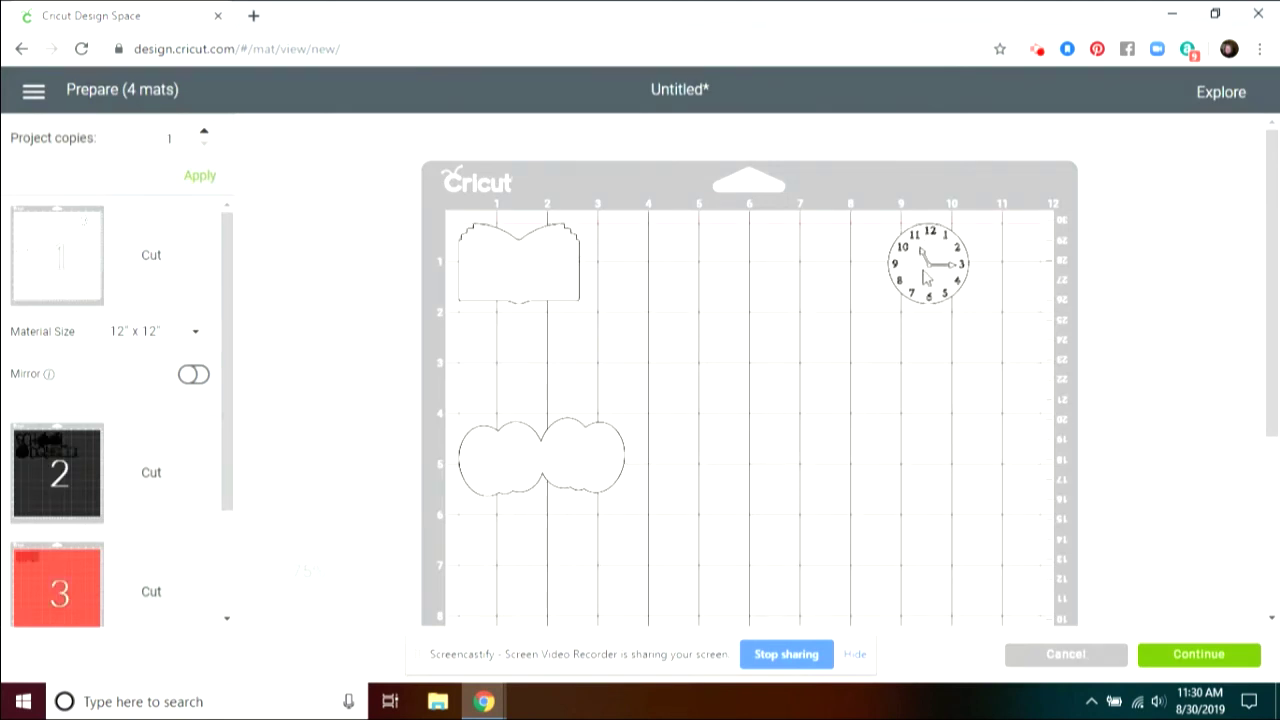
drag(925, 277, 624, 275)
drag(552, 459, 560, 364)
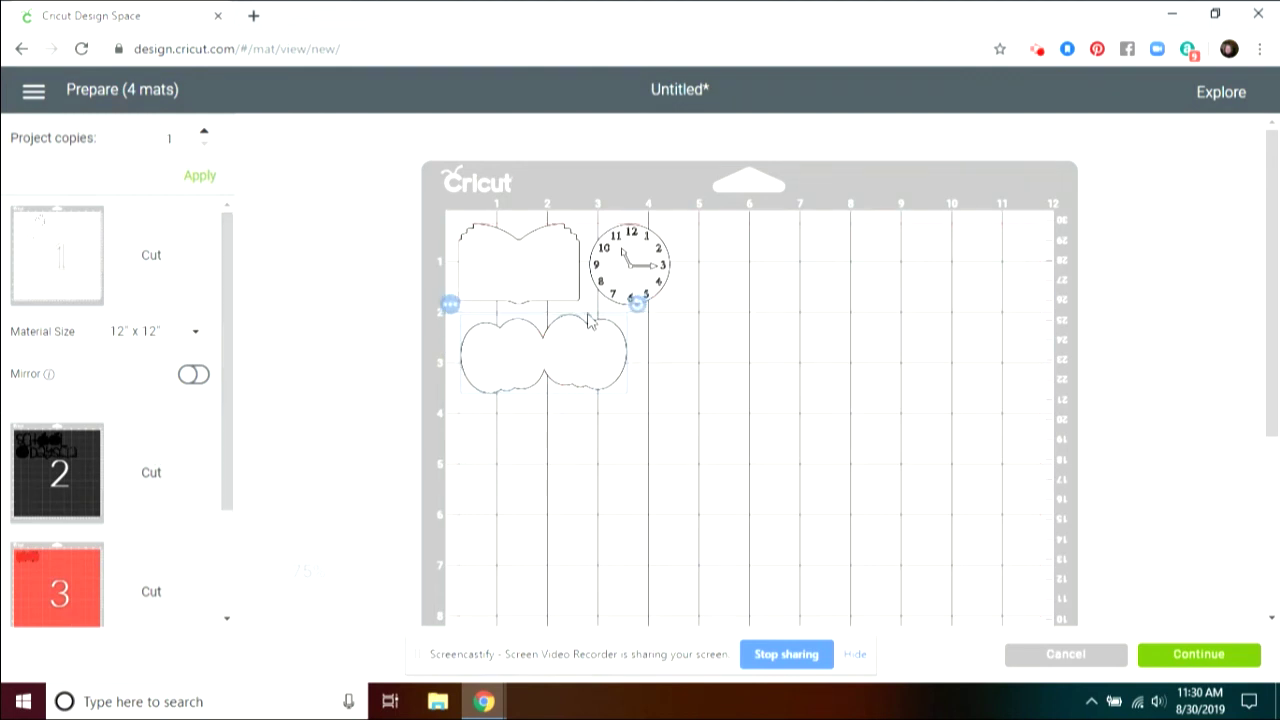
Review mats 2–4, move the two green leaves to mat 4's top-left corner, and exit.
click(200, 447)
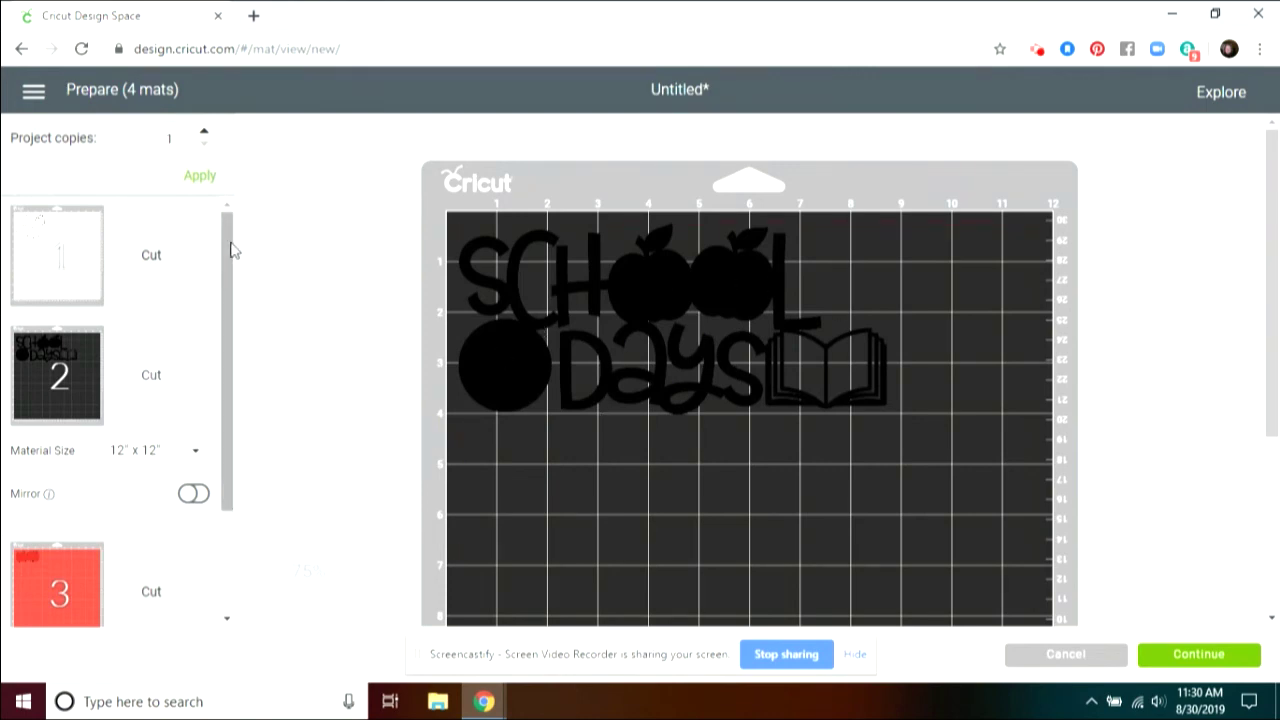
drag(229, 245, 220, 380)
click(193, 434)
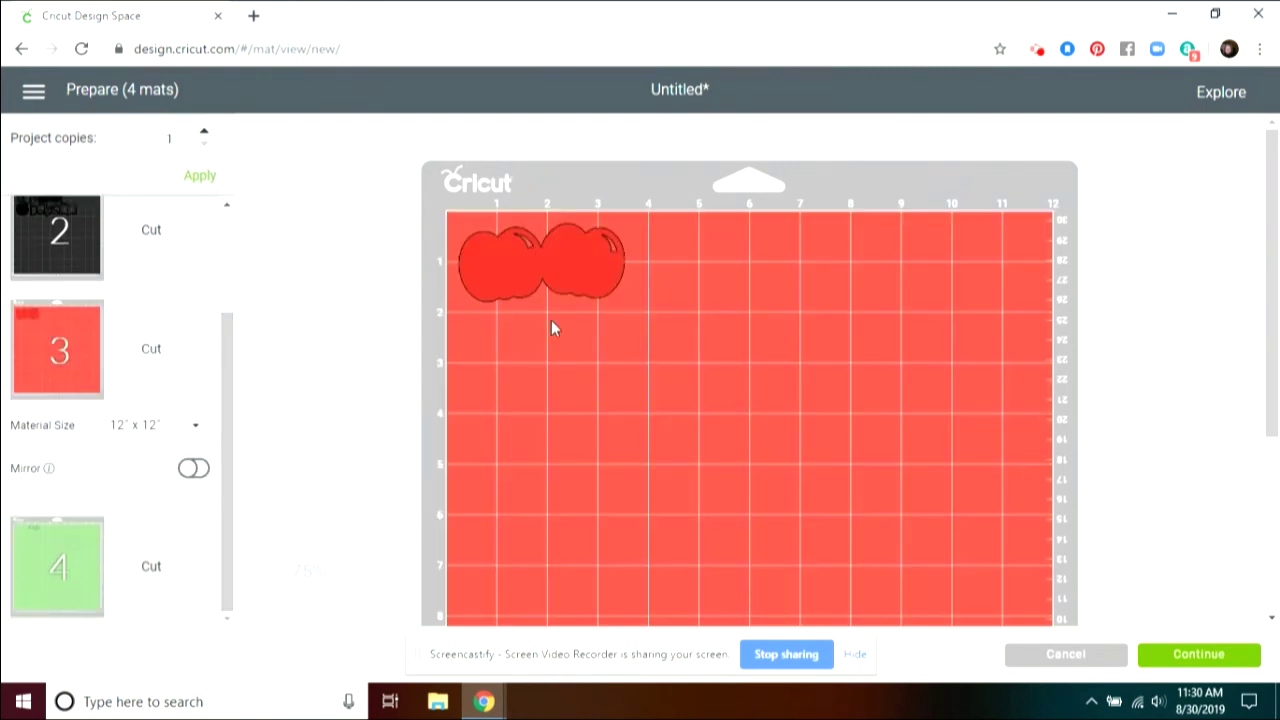
click(172, 566)
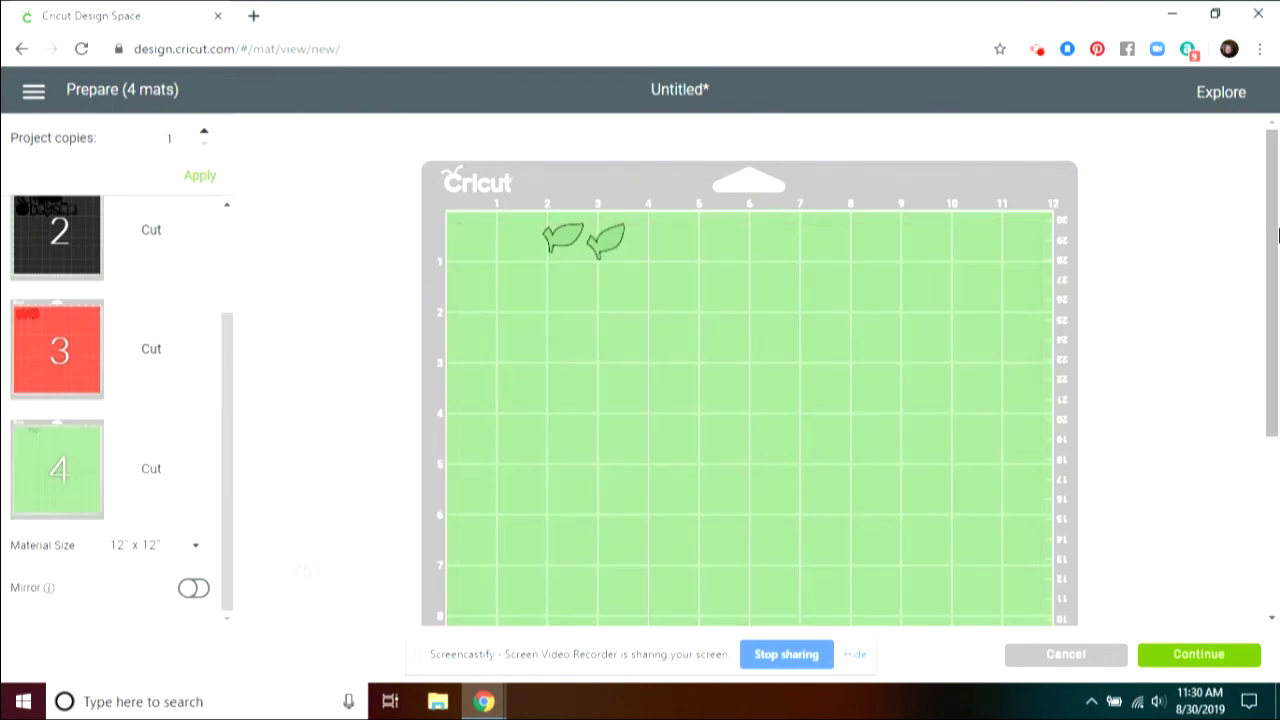
drag(586, 243, 528, 240)
click(351, 189)
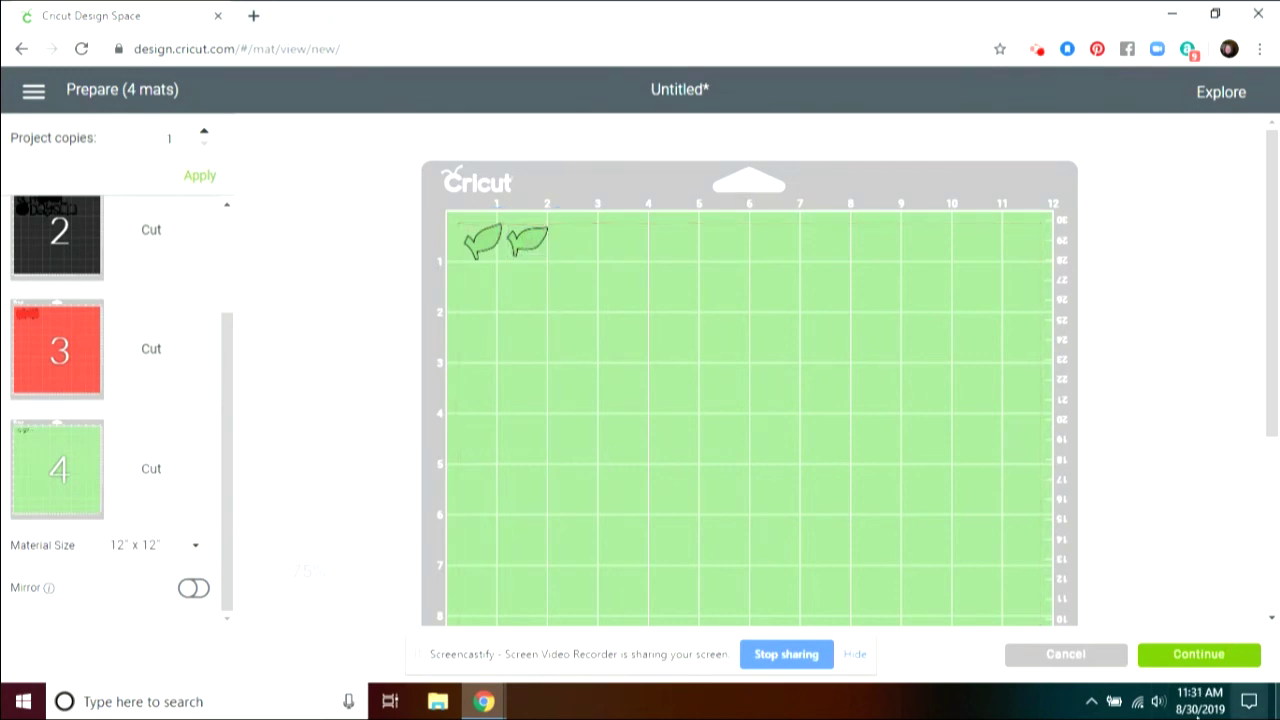
click(1083, 654)
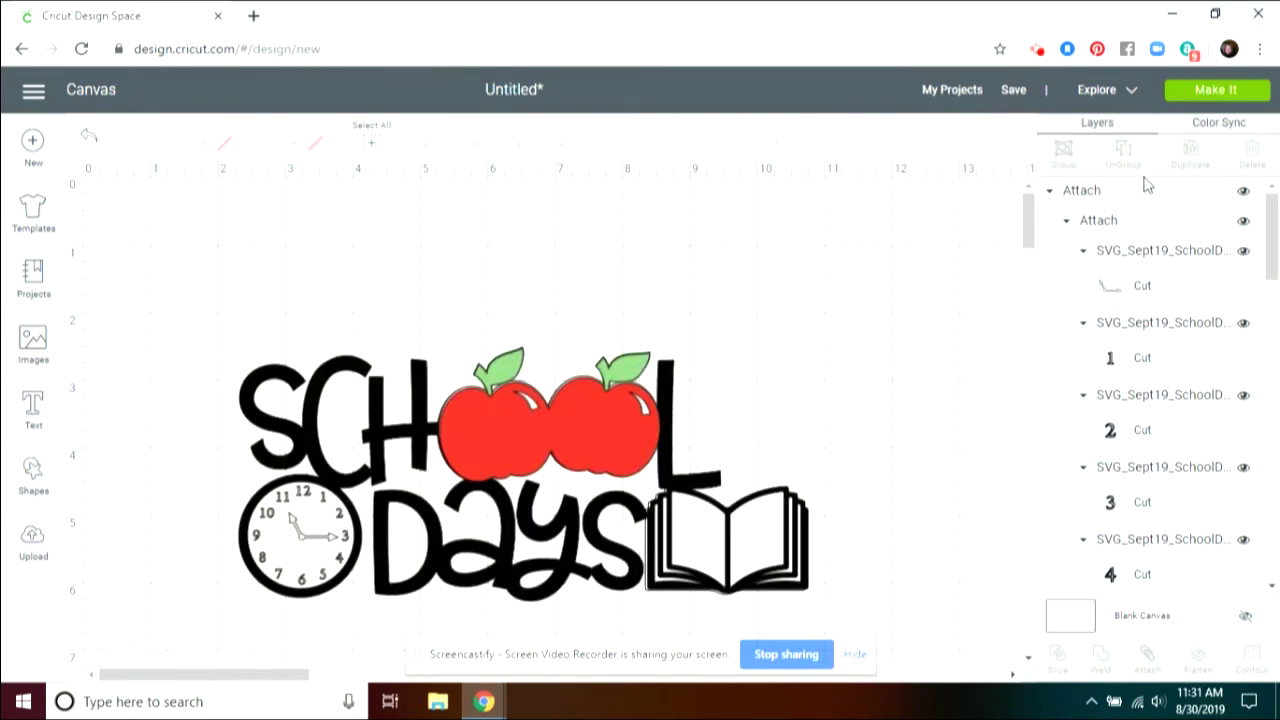
Adjust the canvas view of the finished full-colour School Days design.
drag(1028, 221, 1028, 230)
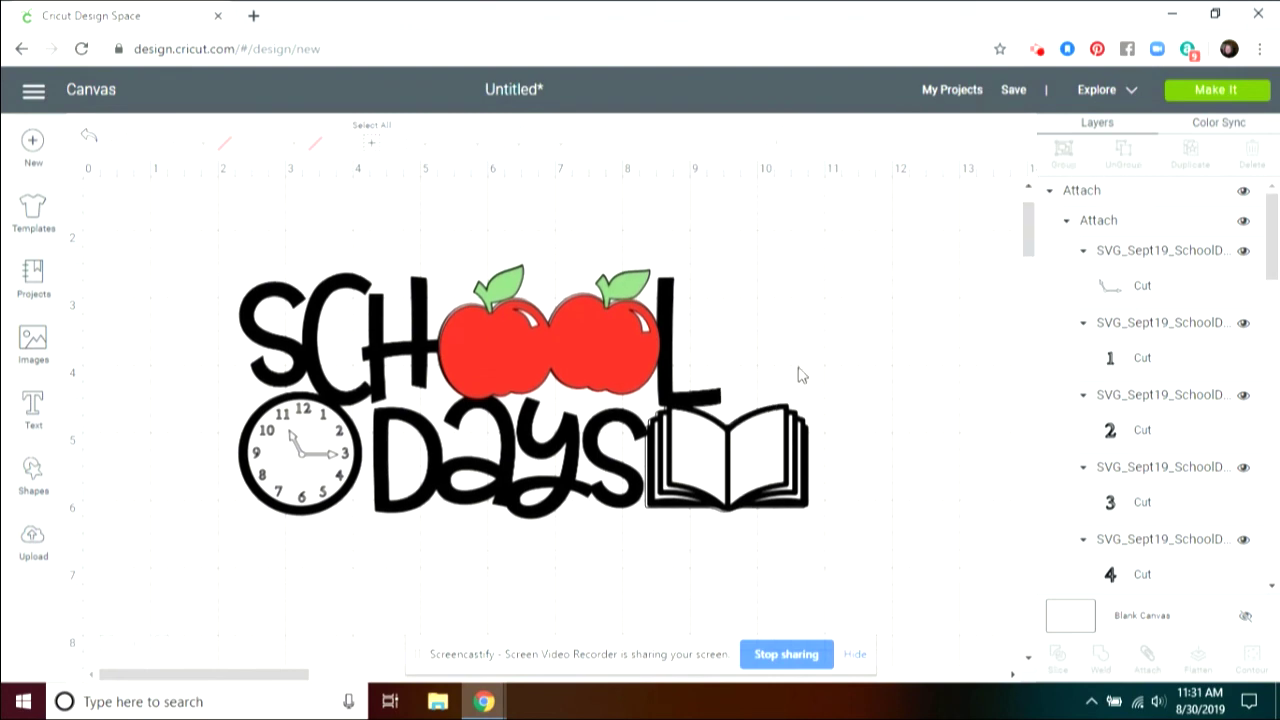